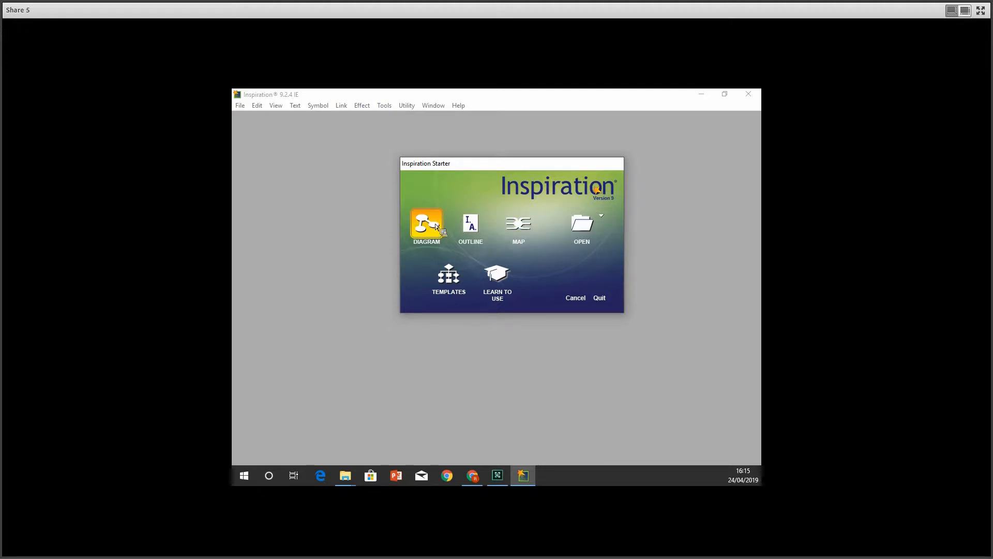
- Browse the Humanities templates, previewing several such as Civilisation and Immigrant Experience, and close the template list without opening one
click(454, 273)
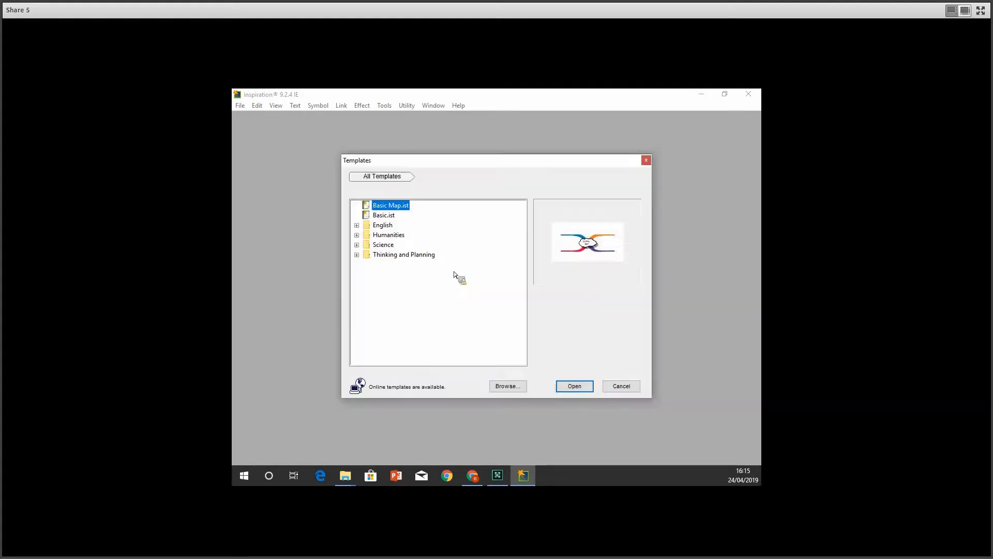
click(385, 226)
click(378, 236)
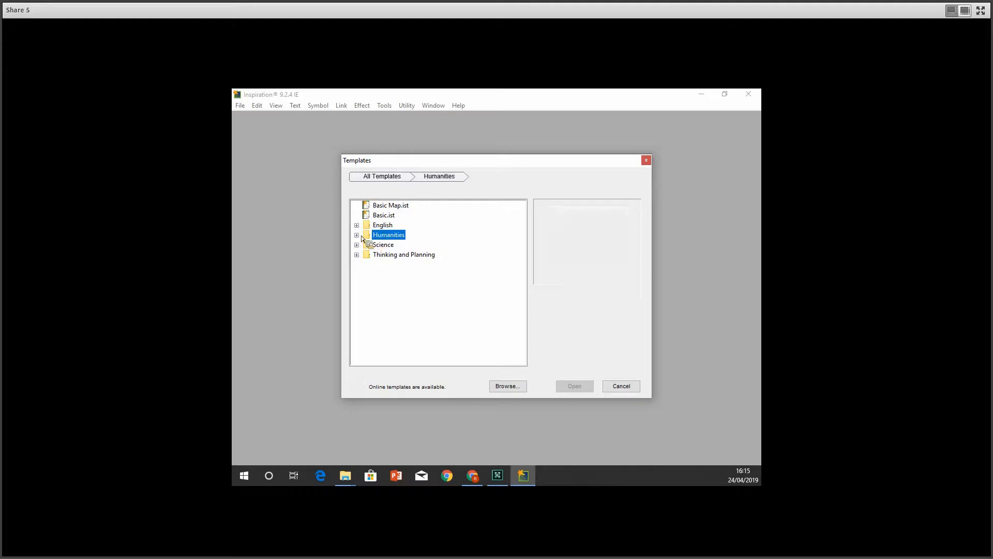
double_click(375, 238)
click(414, 246)
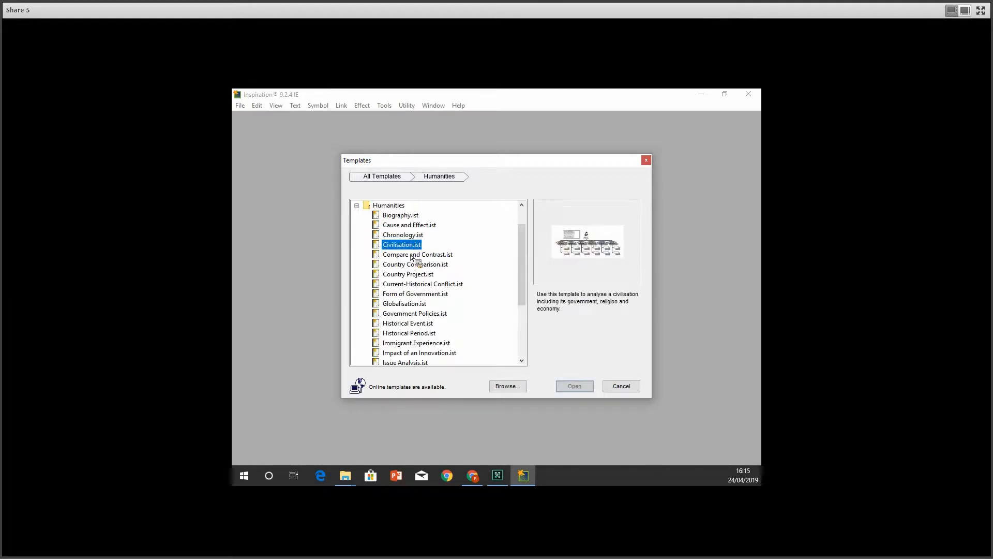
click(414, 286)
click(419, 326)
click(424, 344)
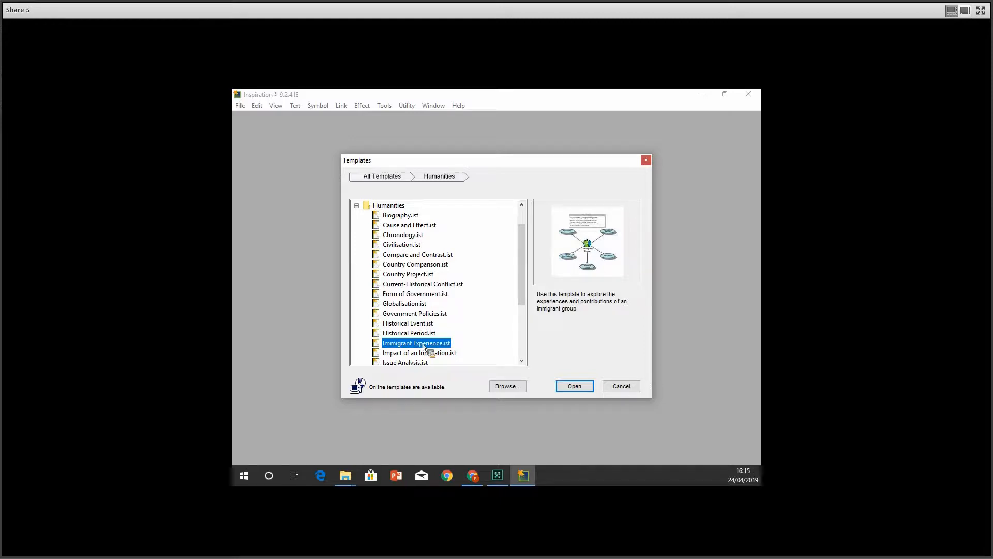
click(357, 206)
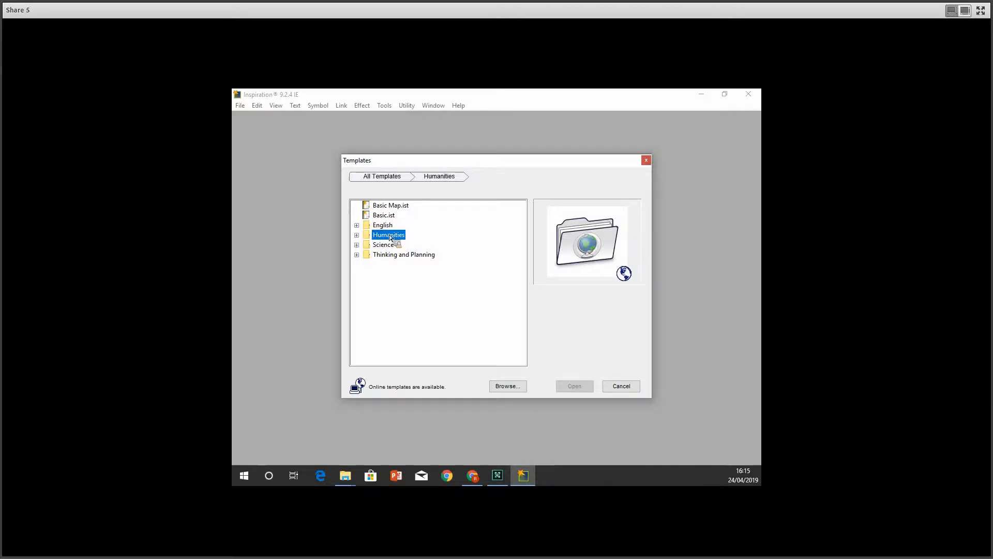
click(621, 386)
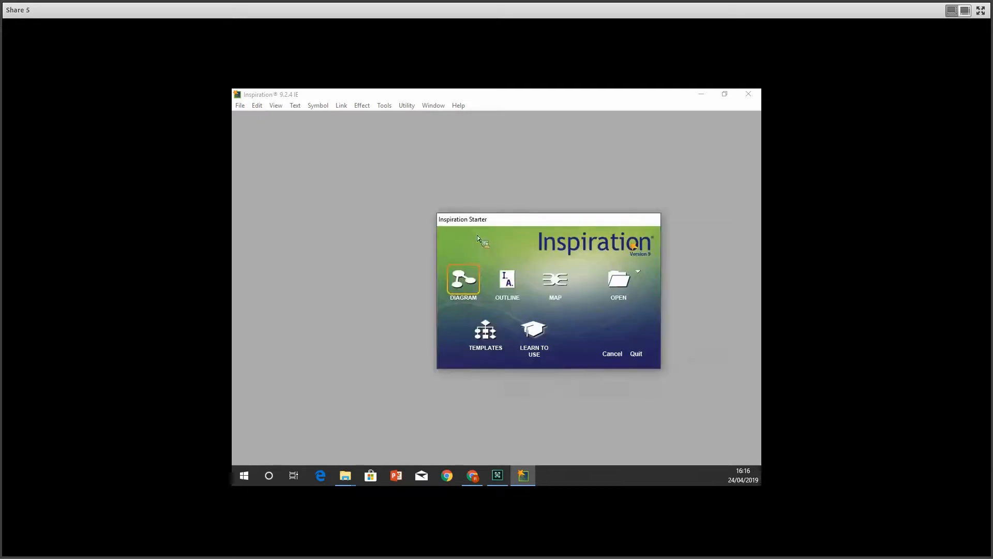
- Start a new diagram and replace the central symbol's text with "Extinction Rebellion"
click(377, 279)
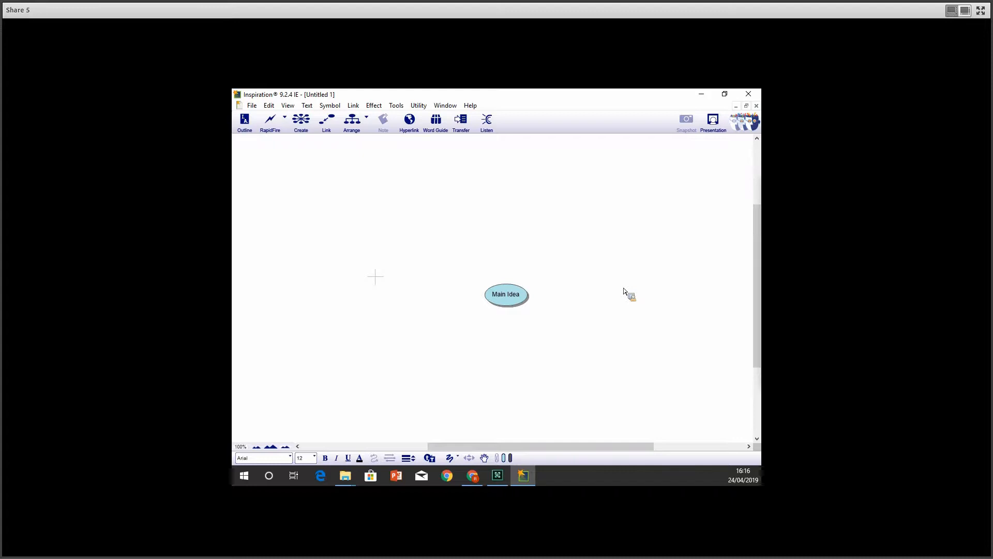
click(522, 296)
click(522, 295)
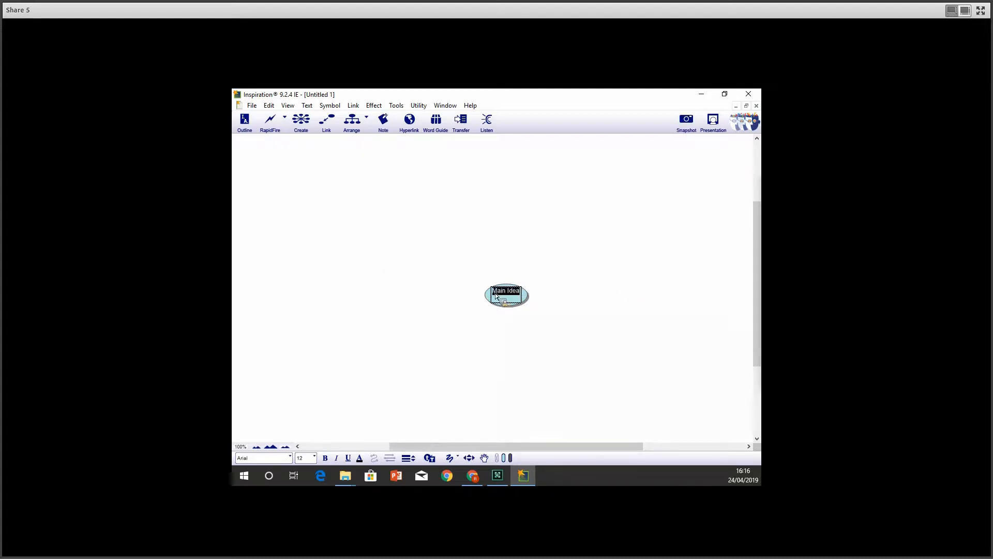
text(P)
key(BackSpace)
text(Extinction Rebellion)
click(642, 284)
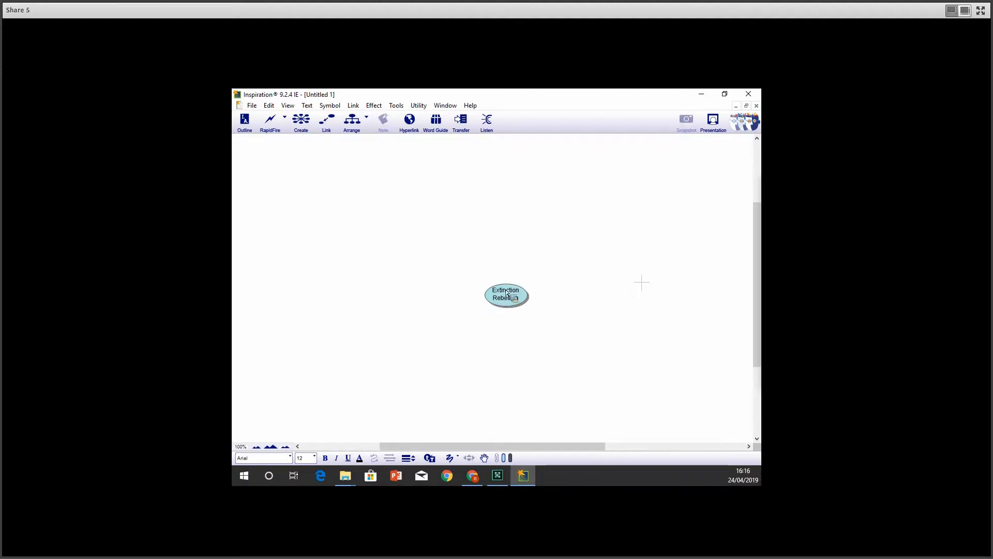
- Set the diagram's background colour to pale yellow and move the Extinction Rebellion symbol slightly left
right_click(482, 238)
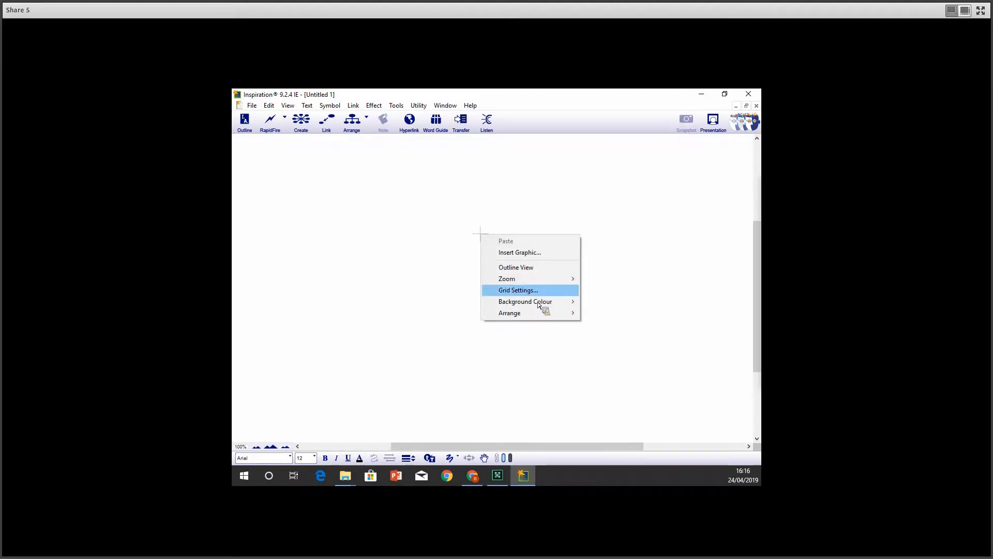
mouse_move(538, 304)
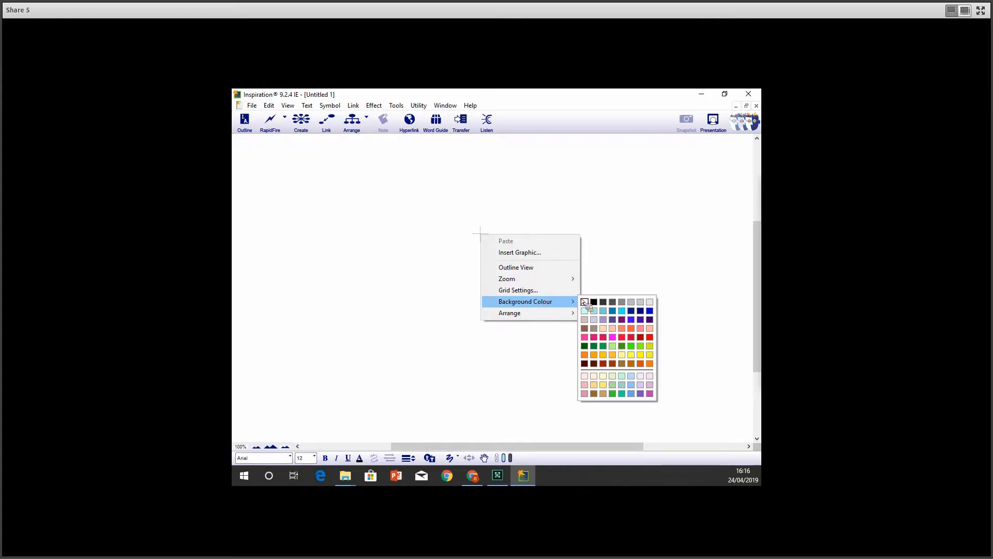
click(605, 377)
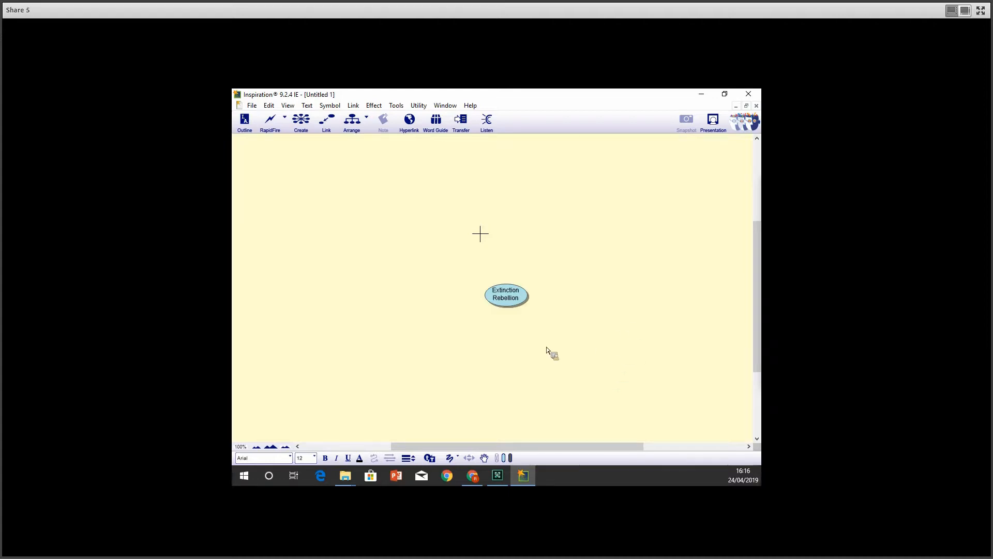
drag(518, 304, 497, 308)
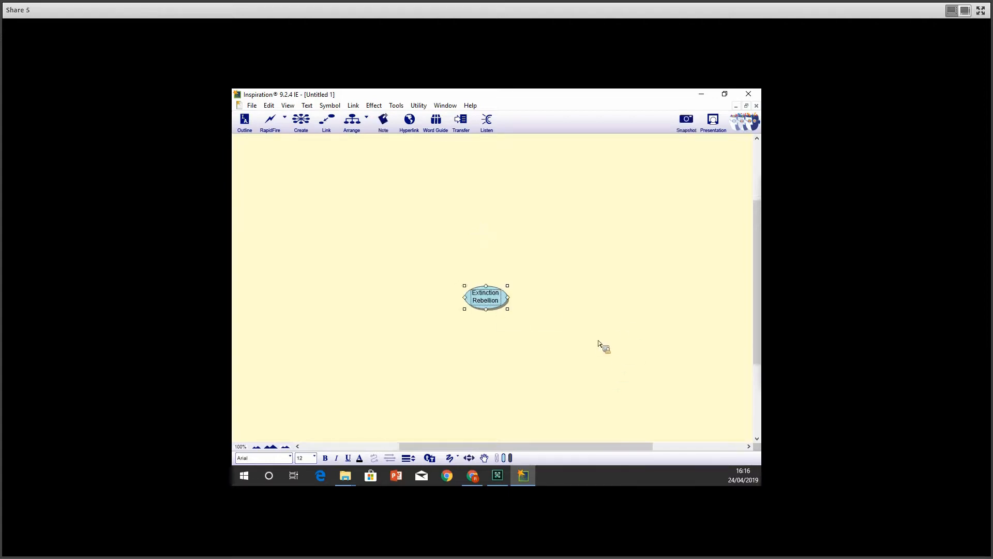
click(635, 327)
- Attach a note to the Extinction Rebellion symbol and place the note to the symbol's right
click(499, 308)
click(383, 120)
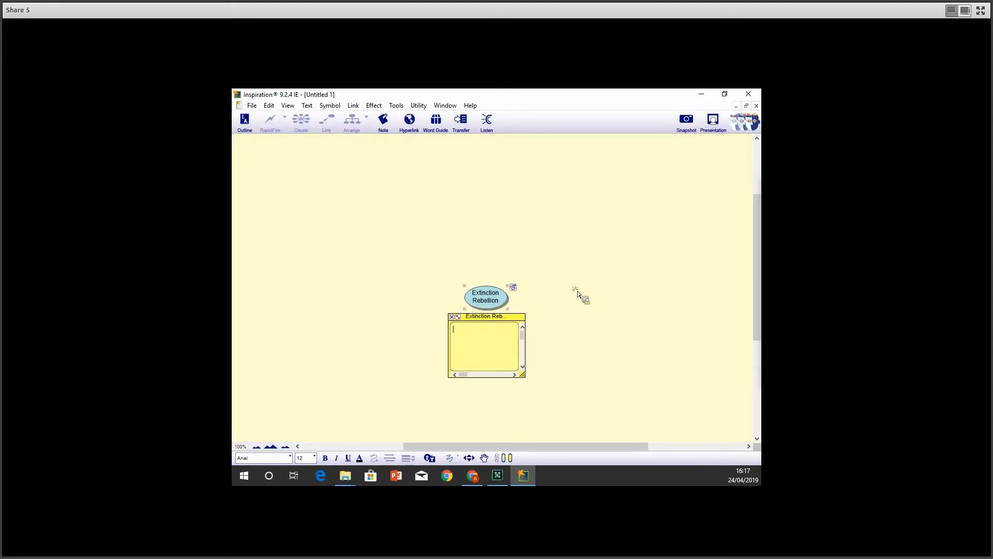
drag(507, 316, 624, 263)
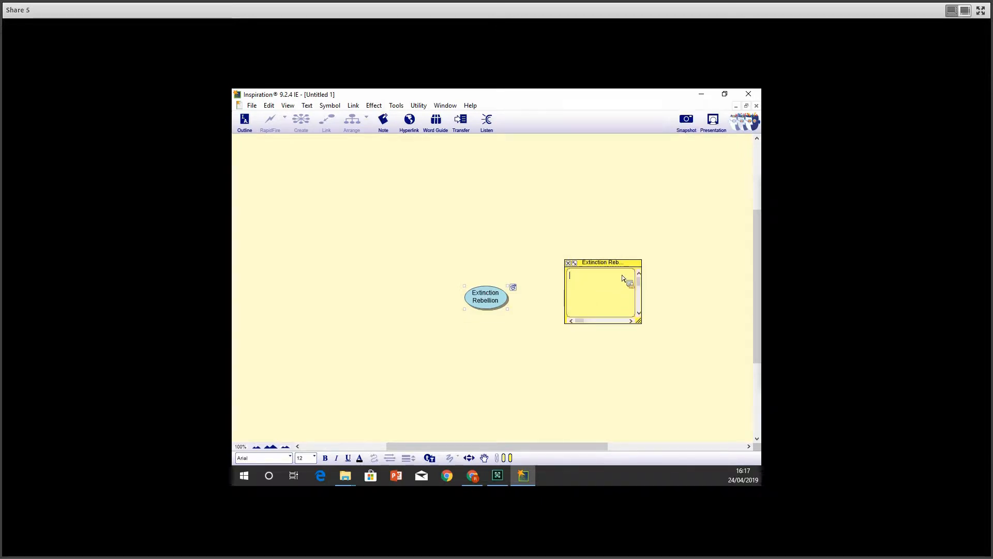
- Write in the note "Is a sociopolitical movement which is focused on getting governments sorting out the climate crisis.", using the spelling suggestion for "sociopolitical"
text(Is a soc=)
key(BackSpace)
text(io-political movemebnt===)
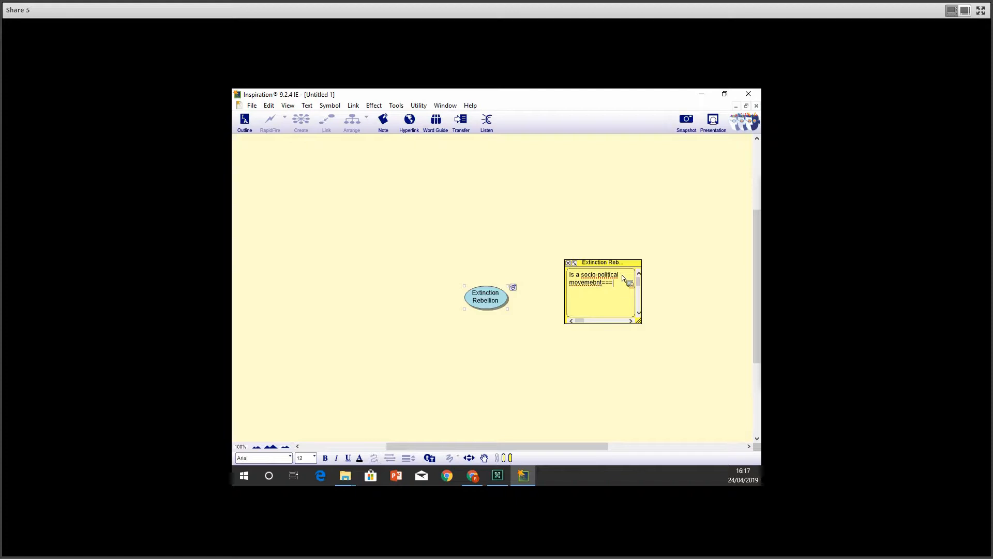
key(BackSpace)
key(BackSpace)
key(BackSpace)
text(nt which is focused on re)
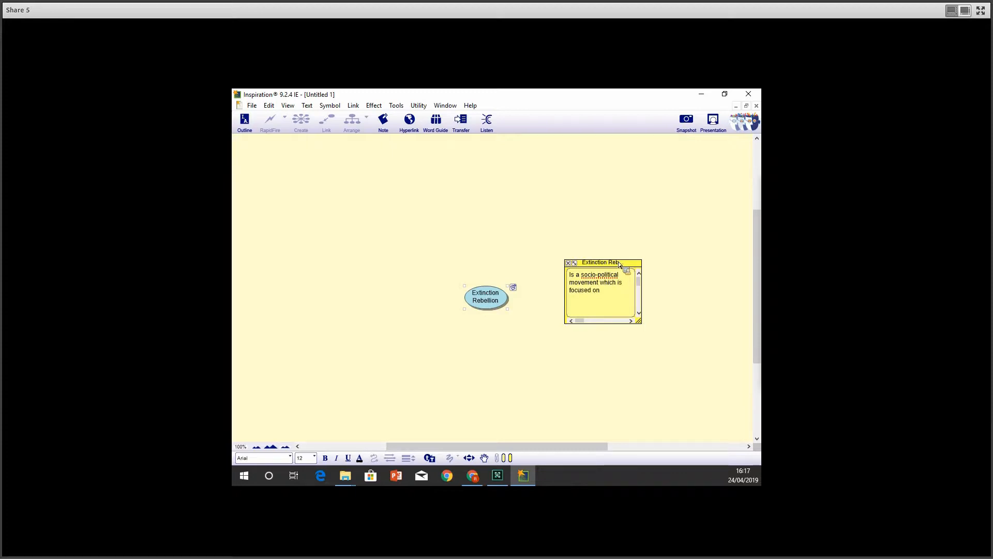
key(BackSpace)
key(BackSpace)
text(getting governments sorting ourt)
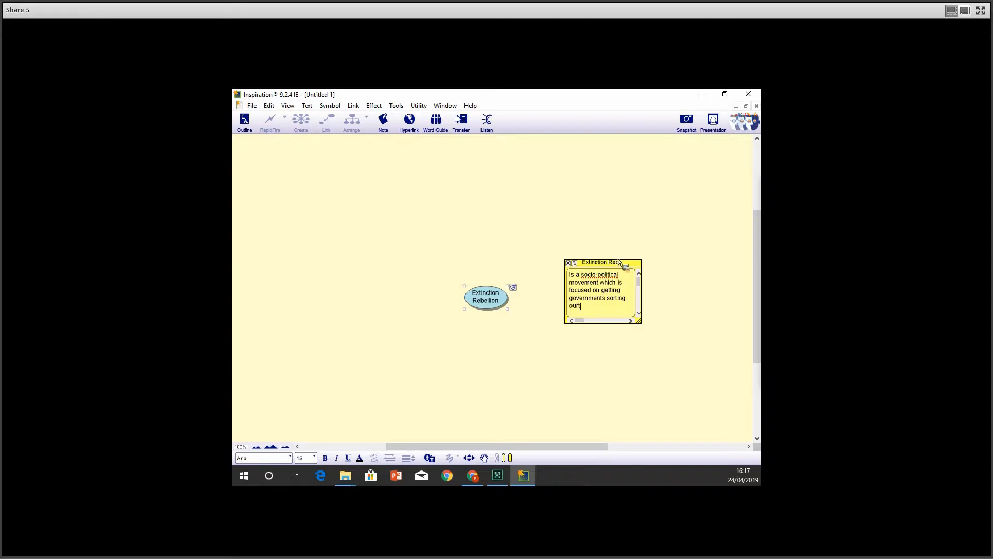
text(t the clime)
text(te crisis.)
right_click(592, 279)
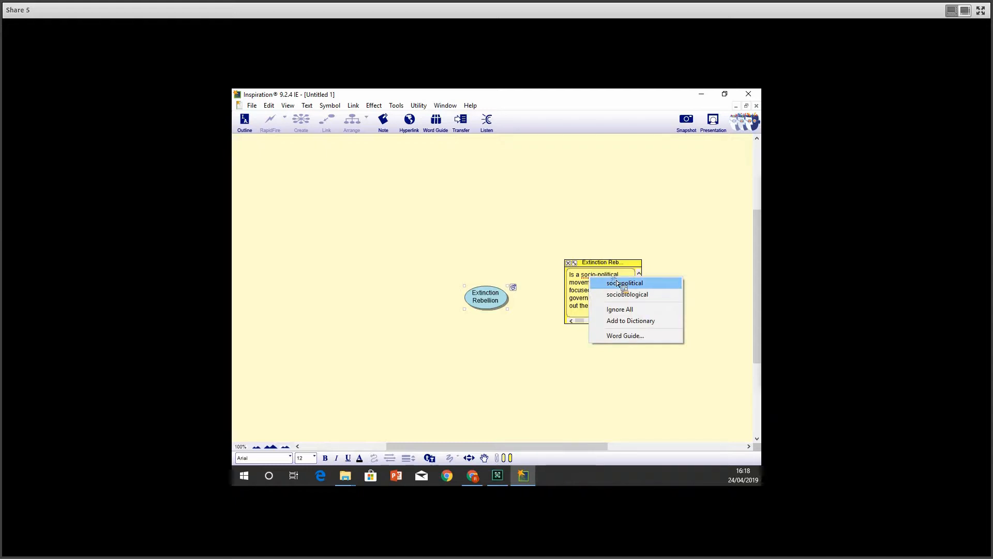
click(617, 283)
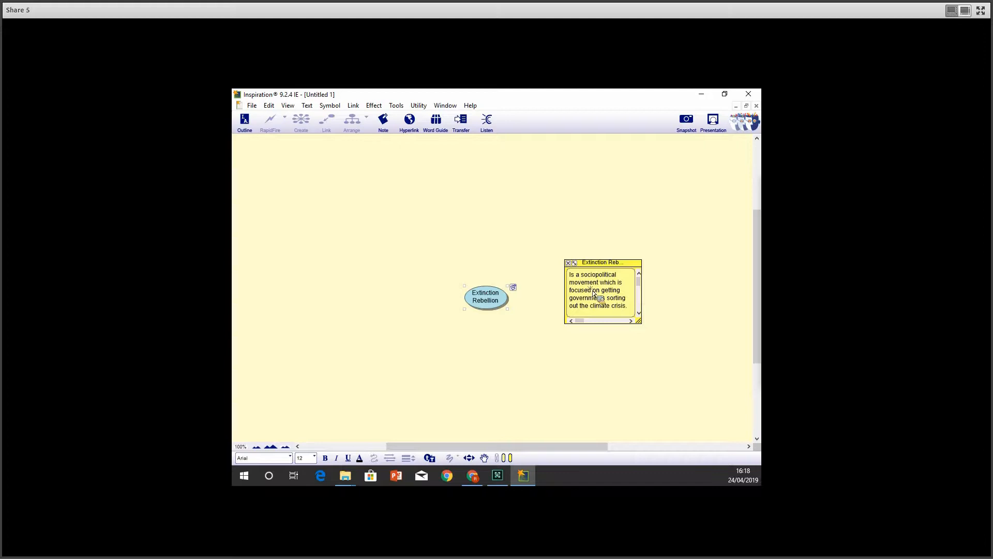
- Look up synonyms for the note's word "sorting" in the Word Guide and close it without replacing the word
double_click(616, 299)
click(436, 120)
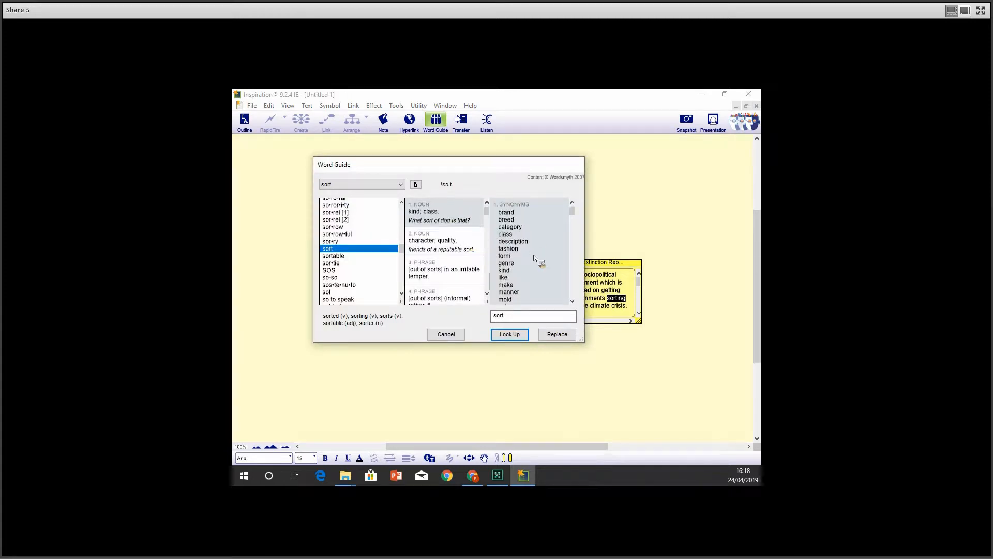
drag(572, 212, 573, 225)
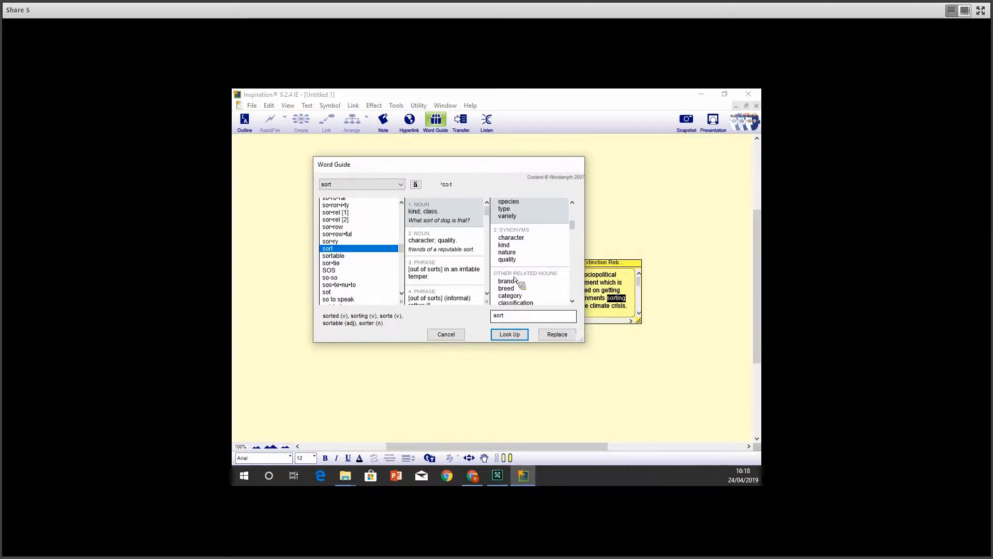
click(513, 252)
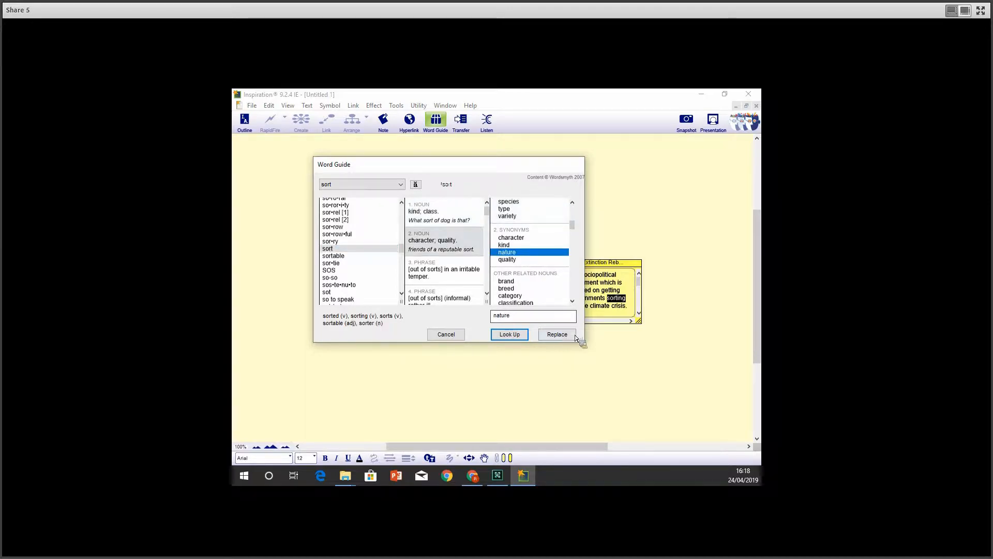
click(445, 334)
- Close the note attached to the Extinction Rebellion symbol
click(581, 275)
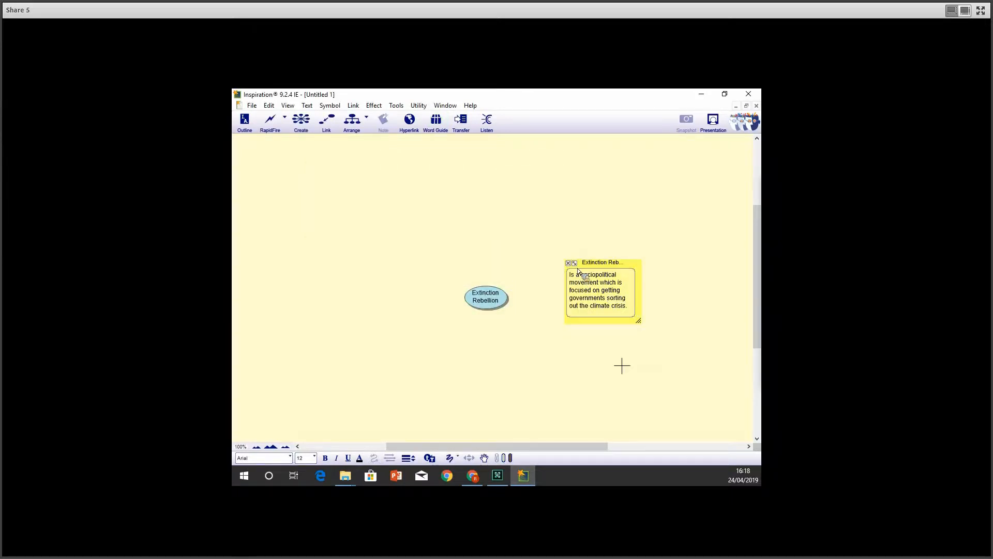
click(569, 265)
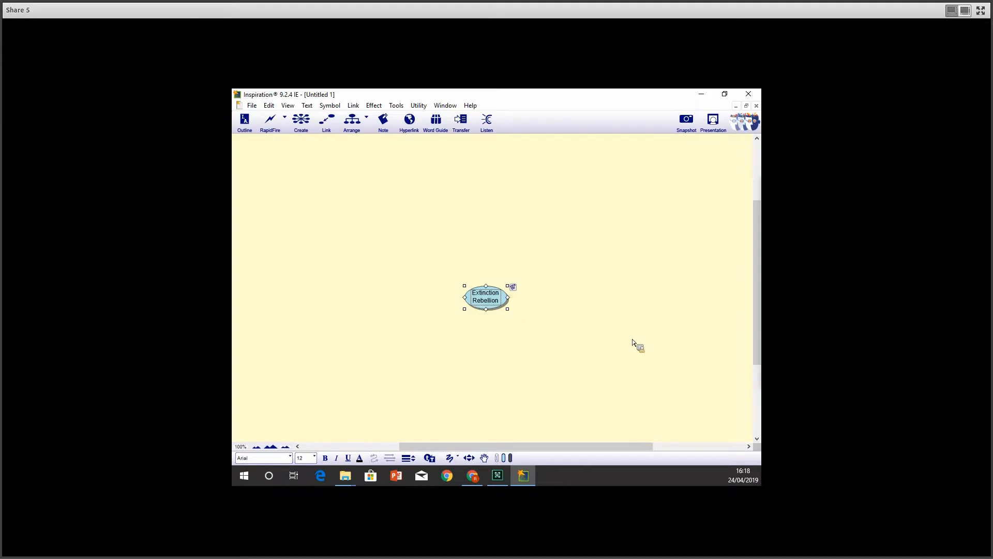
- Use RapidFire with links to branch "3 demands", "crisis" and "Greta Thunberg" off the Extinction Rebellion symbol
click(481, 295)
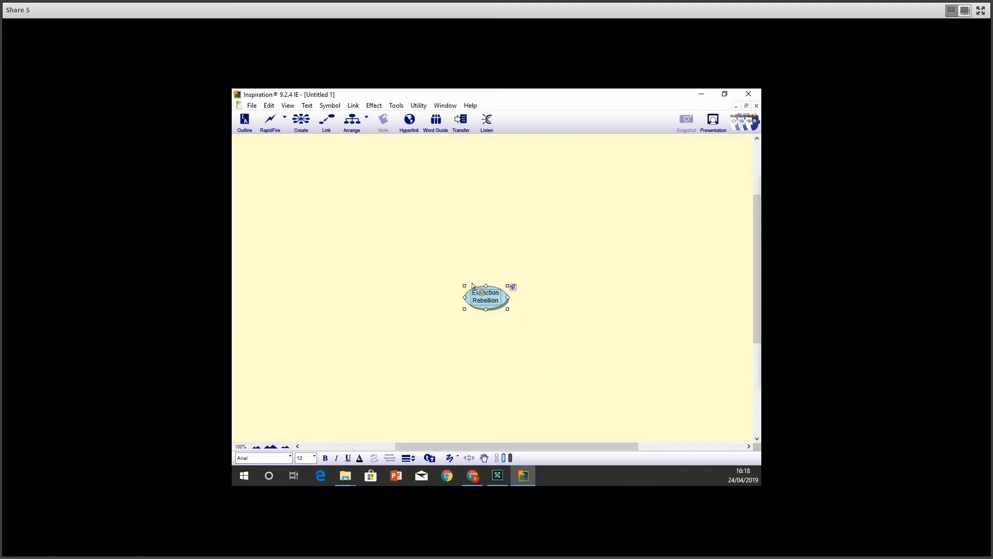
click(285, 119)
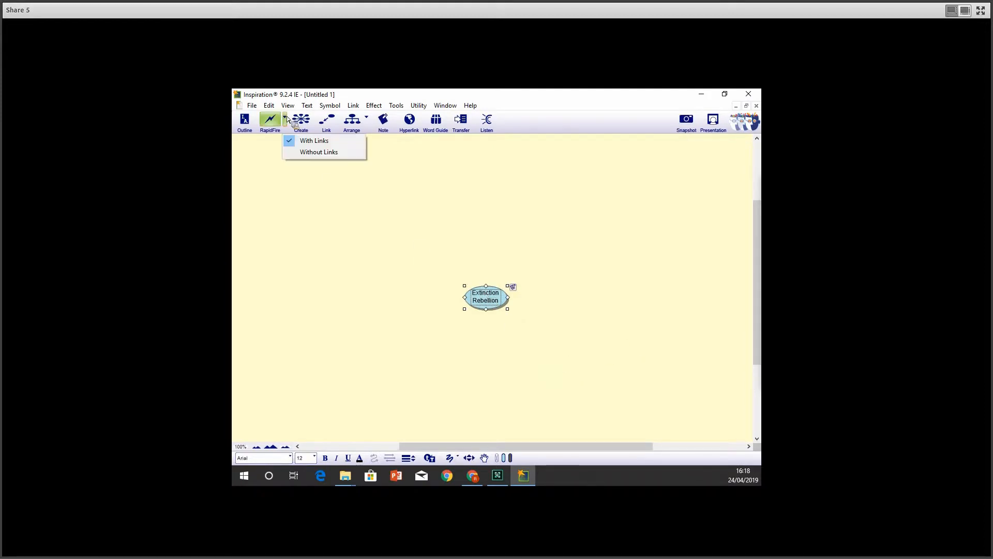
click(319, 145)
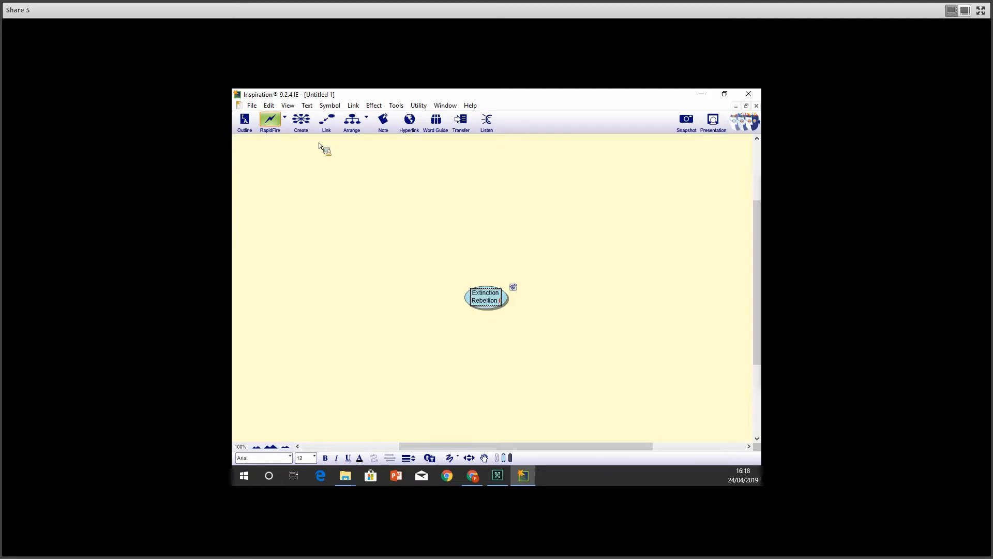
text(2)
text( demands)
key(Return)
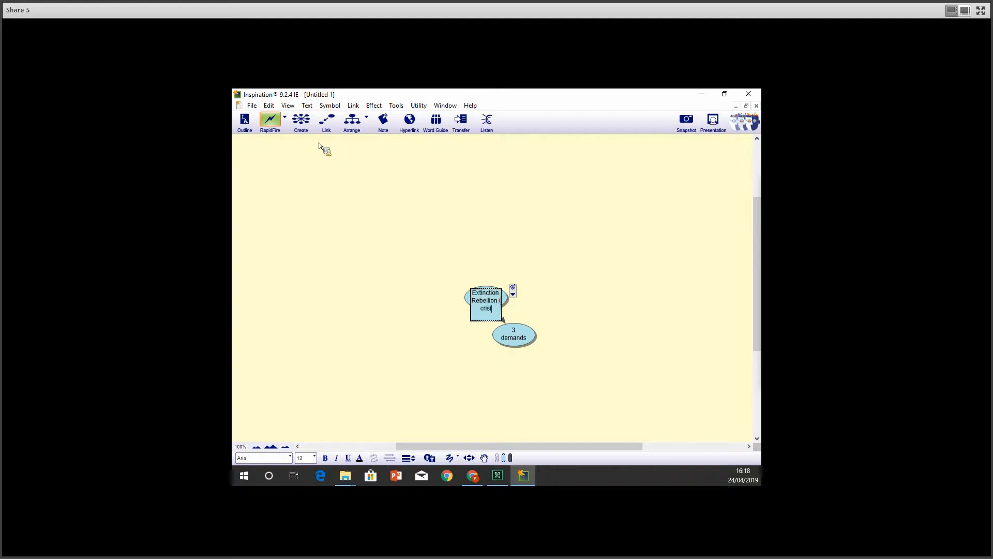
key(Return)
key(Return)
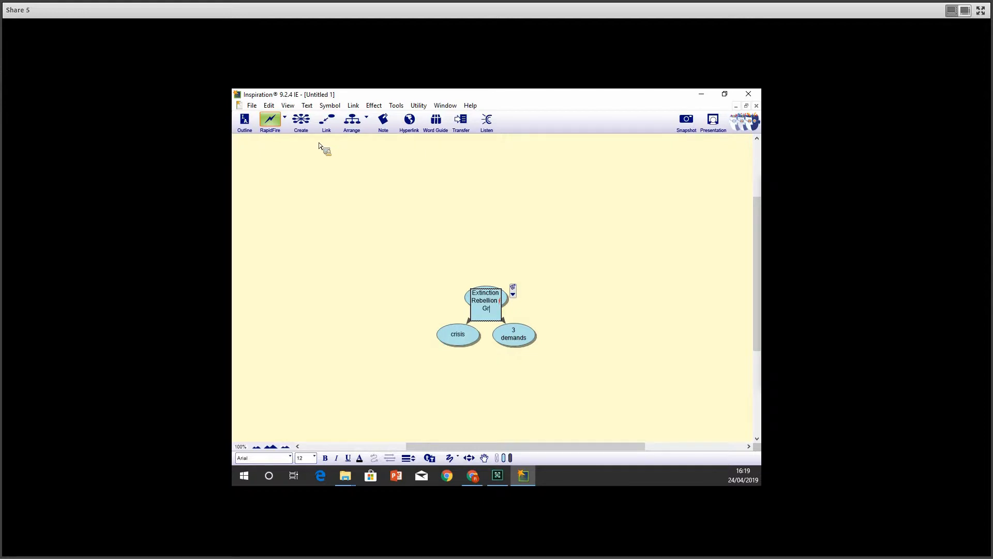
text(a Thunberg)
key(Return)
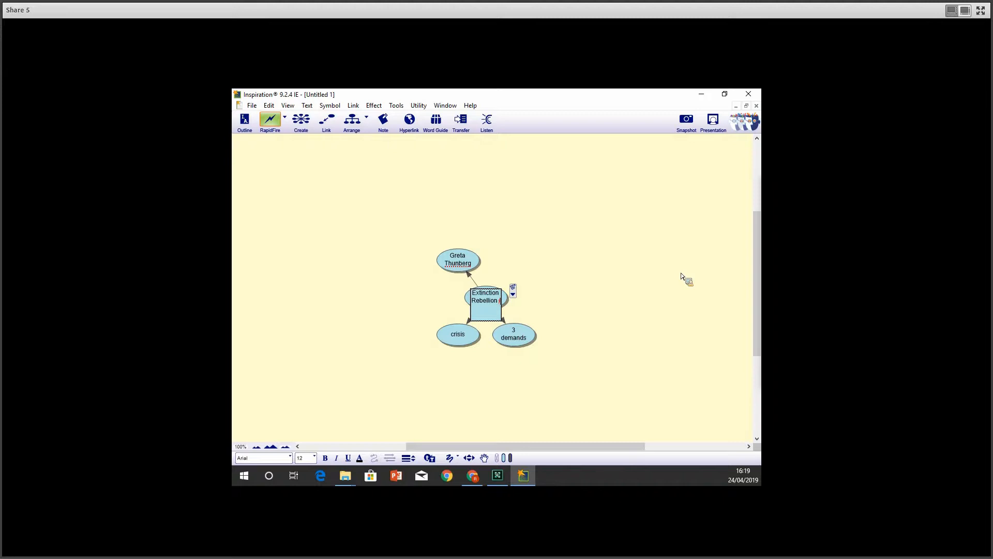
click(504, 369)
- Move the 3 demands, crisis and Greta Thunberg symbols outward from the central Extinction Rebellion symbol
drag(536, 346, 569, 355)
drag(446, 342, 428, 347)
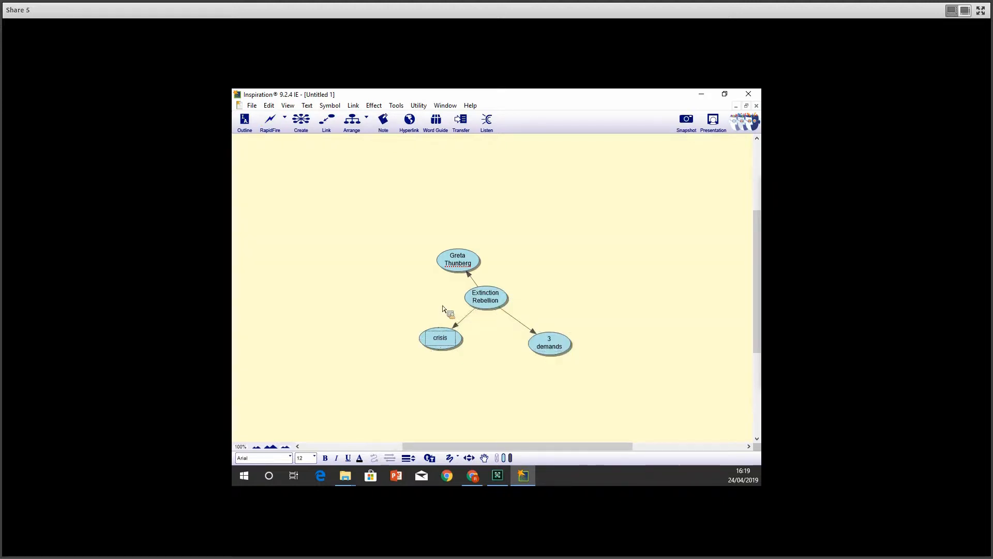
drag(462, 250, 444, 233)
click(567, 245)
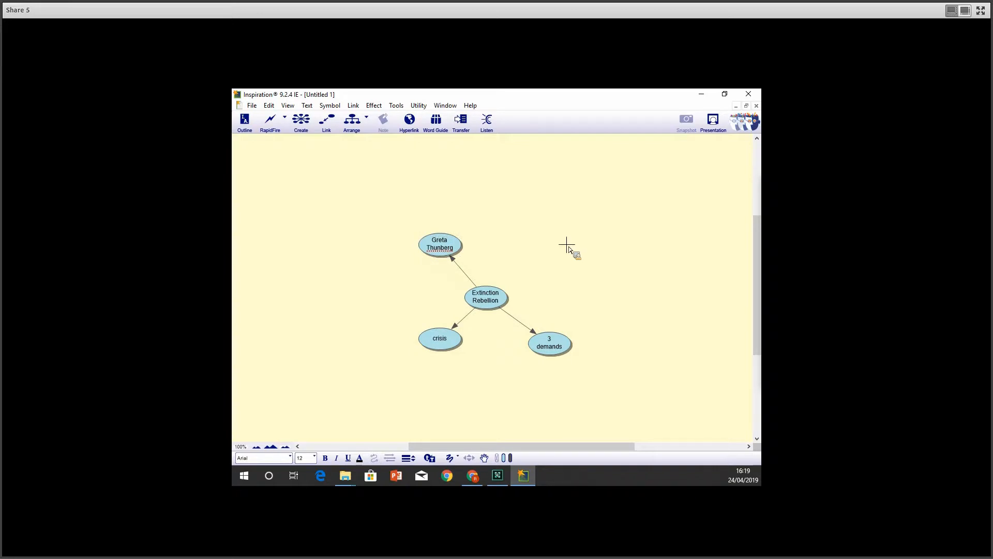
- View the spelling suggestions for "Thunberg" in the Greta Thunberg symbol and close them without replacing the word
click(454, 242)
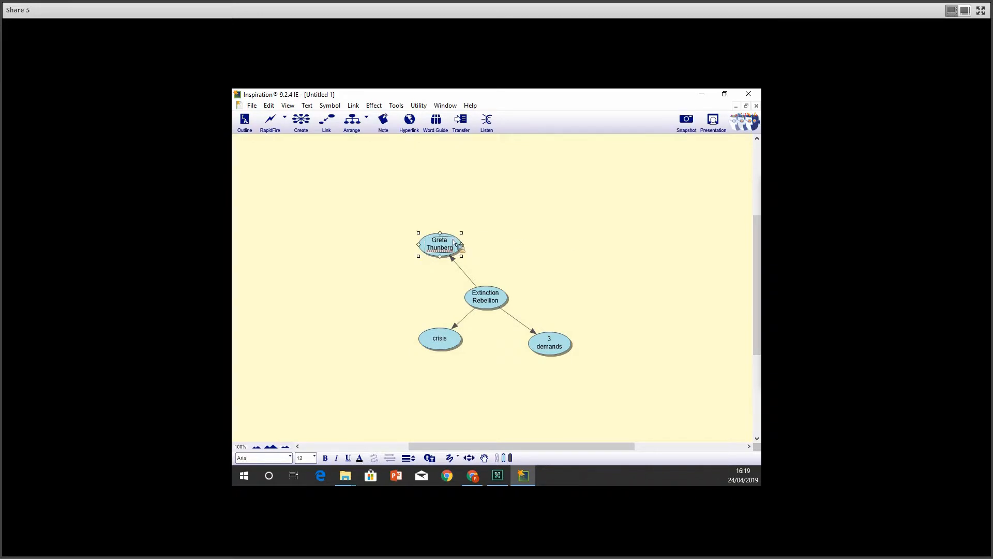
right_click(455, 243)
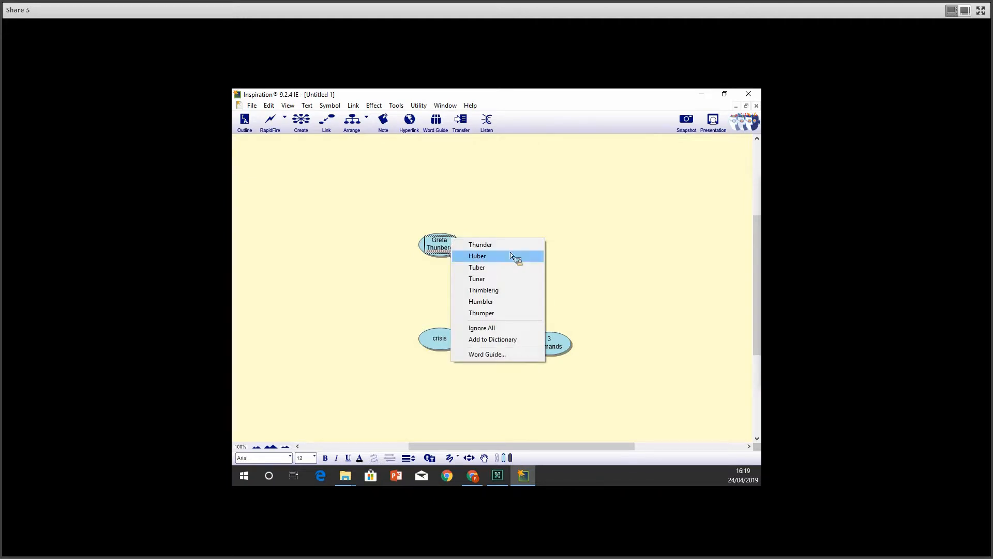
click(506, 159)
- Switch to Chrome and search Google Images for "greta thunberg"
click(450, 474)
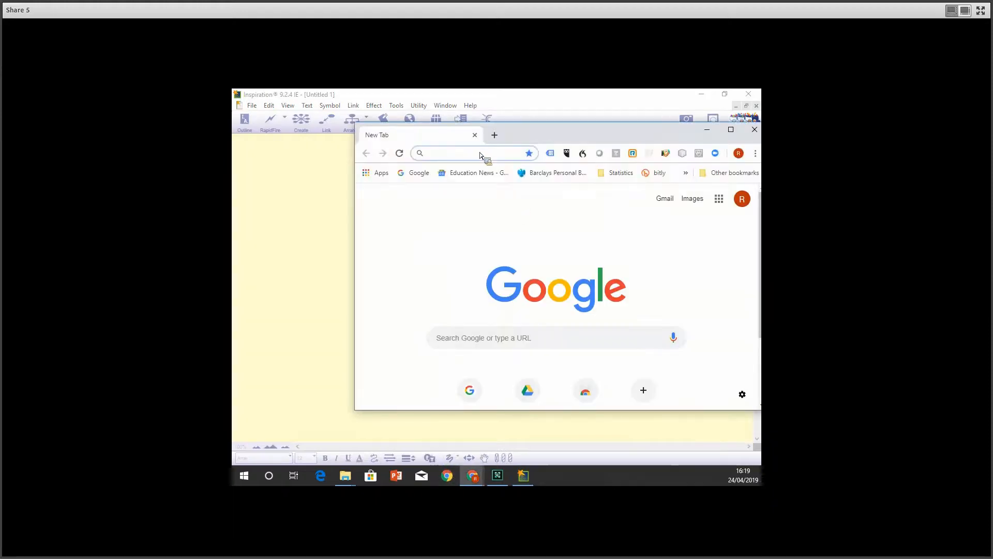
text(greta)
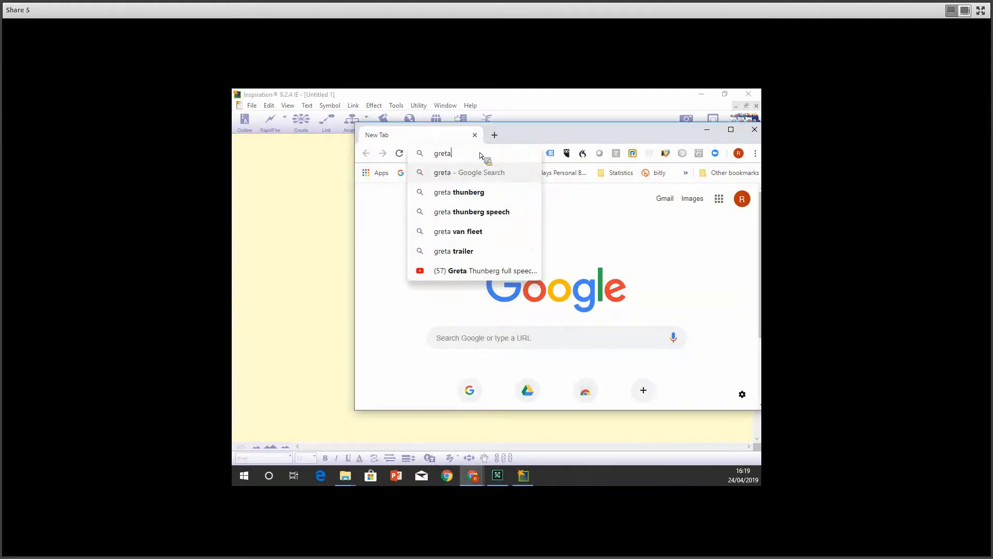
click(474, 193)
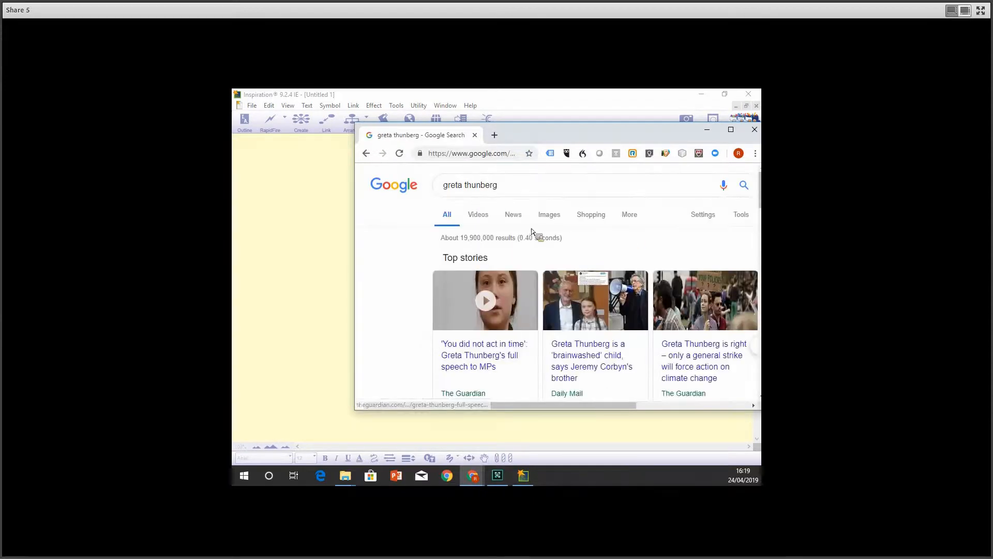
click(548, 222)
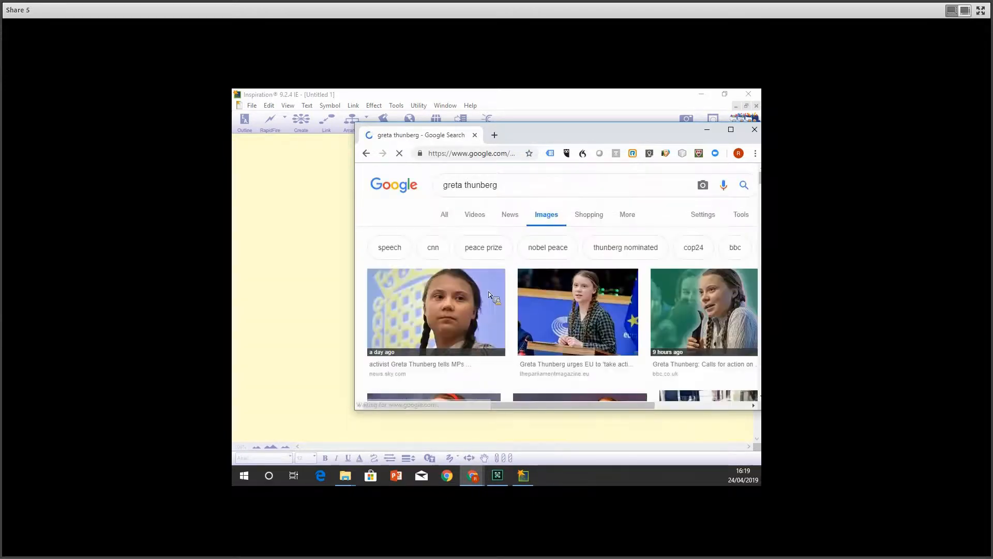
- Save the first image result as a JPEG on the Desktop and close the search page
click(452, 306)
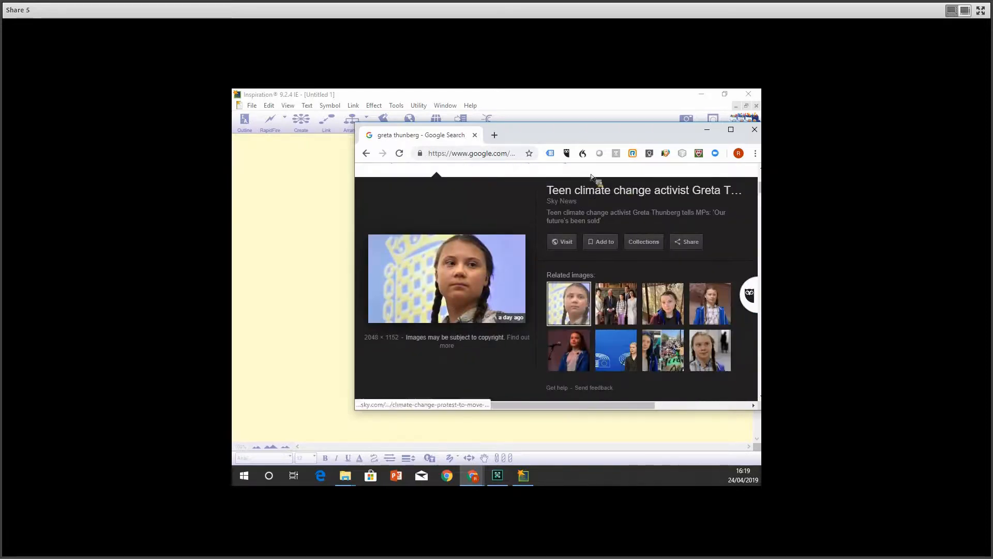
right_click(443, 277)
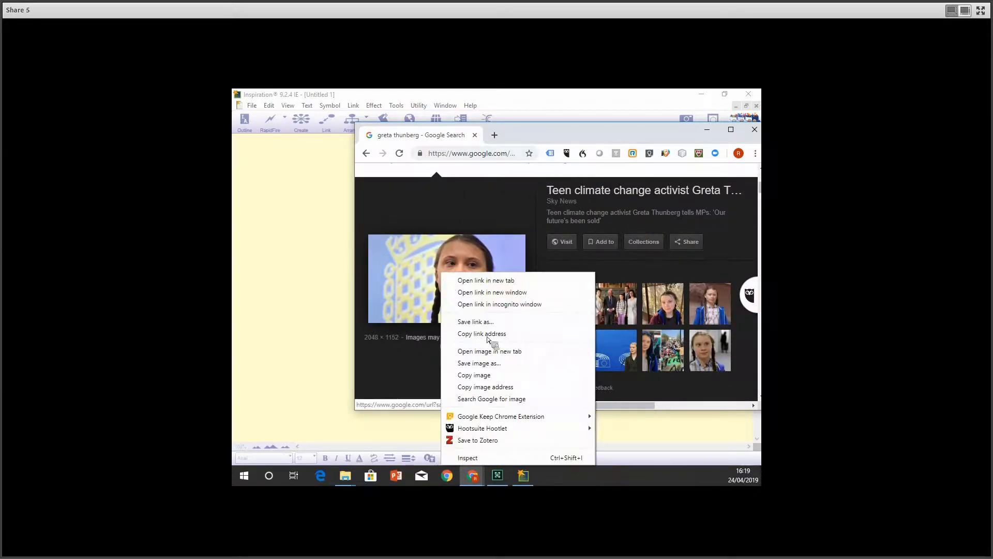
click(494, 363)
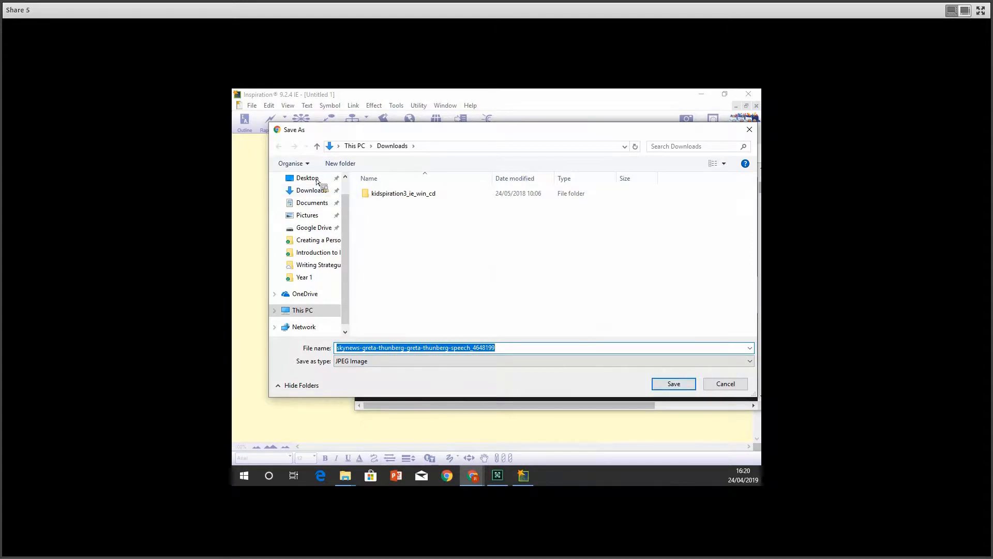
click(675, 384)
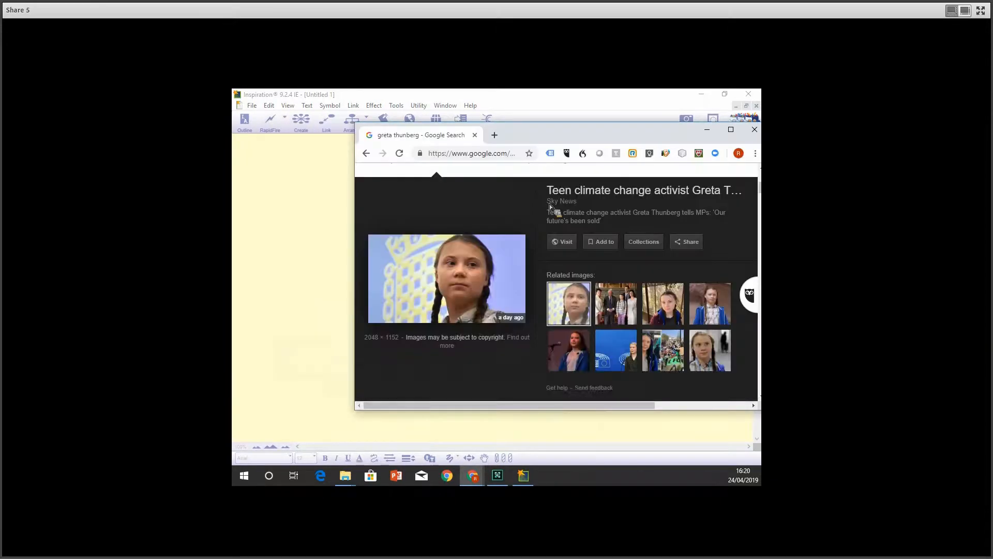
click(474, 135)
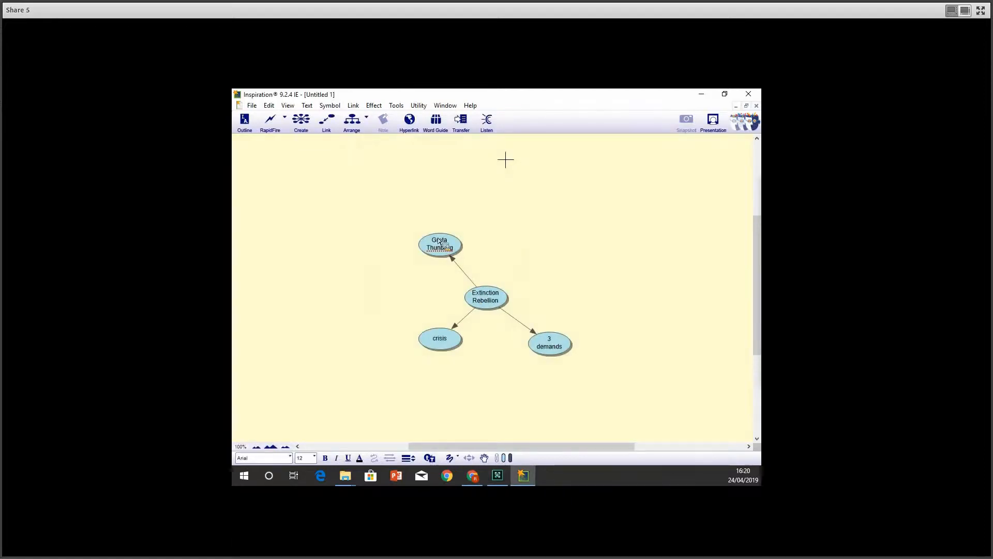
- Insert the saved picture from the Desktop as the graphic of the Greta Thunberg symbol
right_click(440, 242)
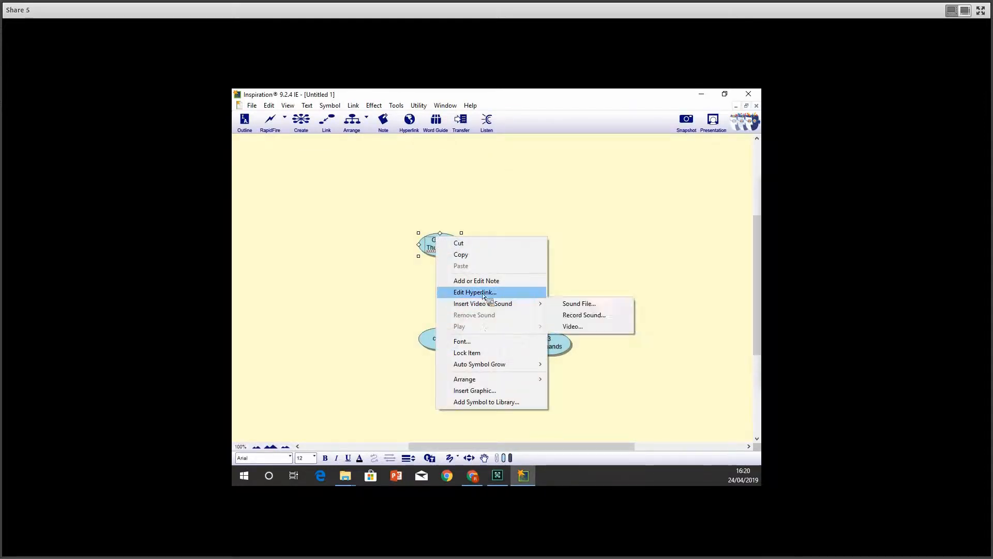
click(488, 392)
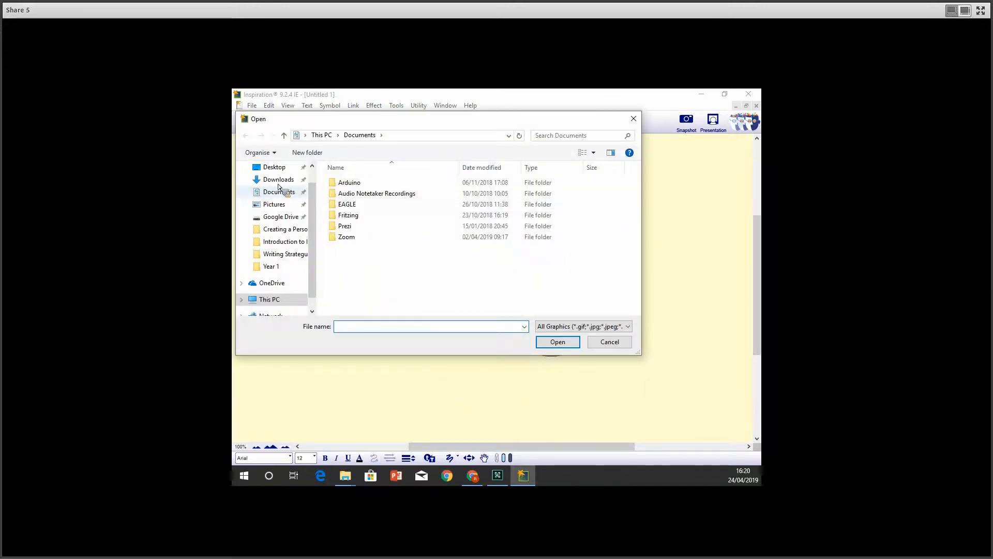
click(275, 168)
click(372, 178)
double_click(371, 175)
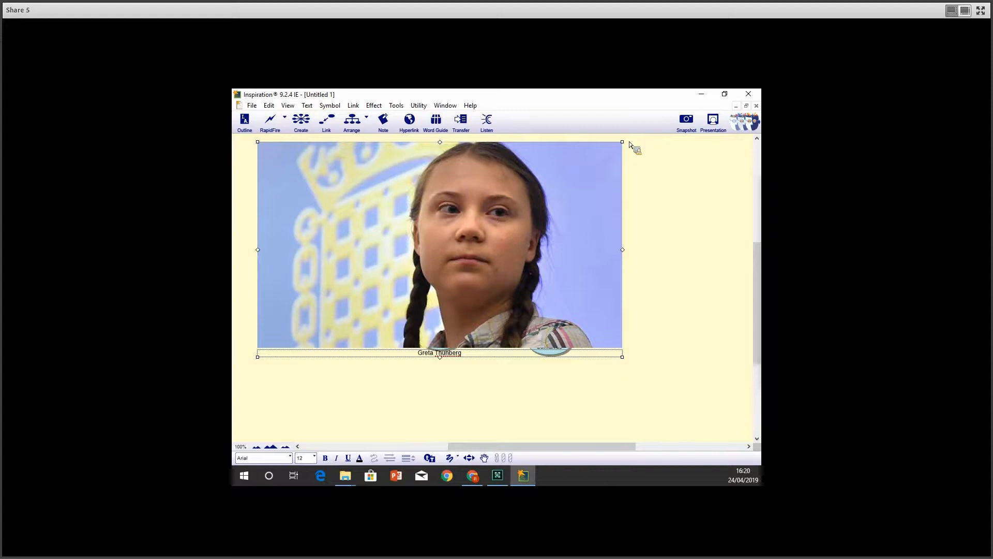
- Shrink the Greta Thunberg picture to a small thumbnail and place it above and to the left of the Extinction Rebellion symbol
drag(622, 142, 373, 283)
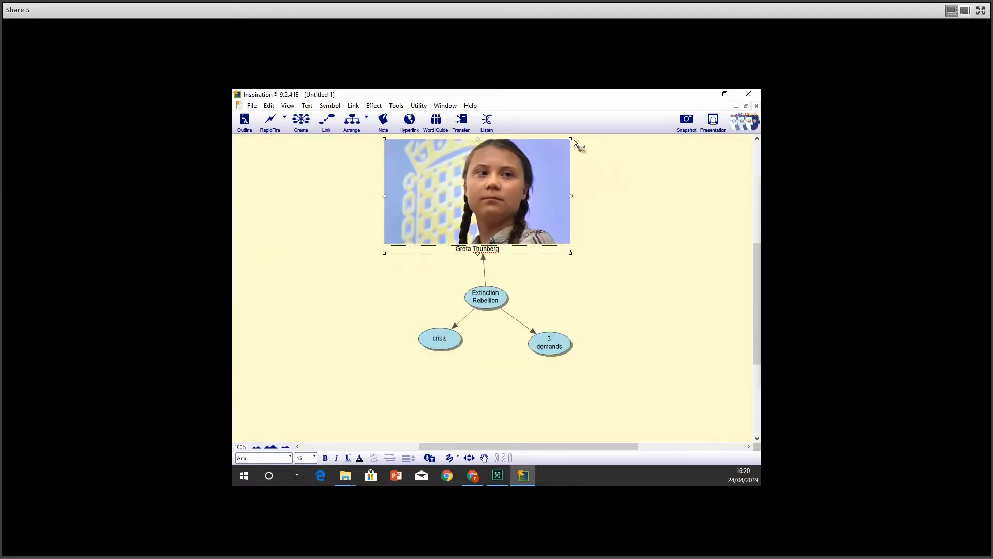
drag(570, 138, 464, 204)
click(531, 231)
drag(399, 226, 368, 224)
click(588, 197)
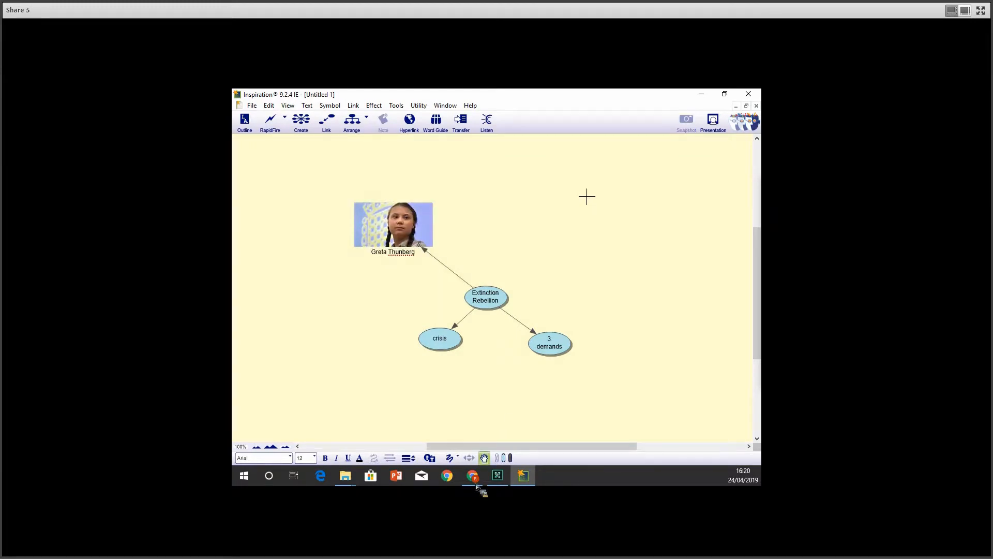
- Switch to Chrome and copy the YouTube share link of the Greta Thunberg full speech video
click(472, 477)
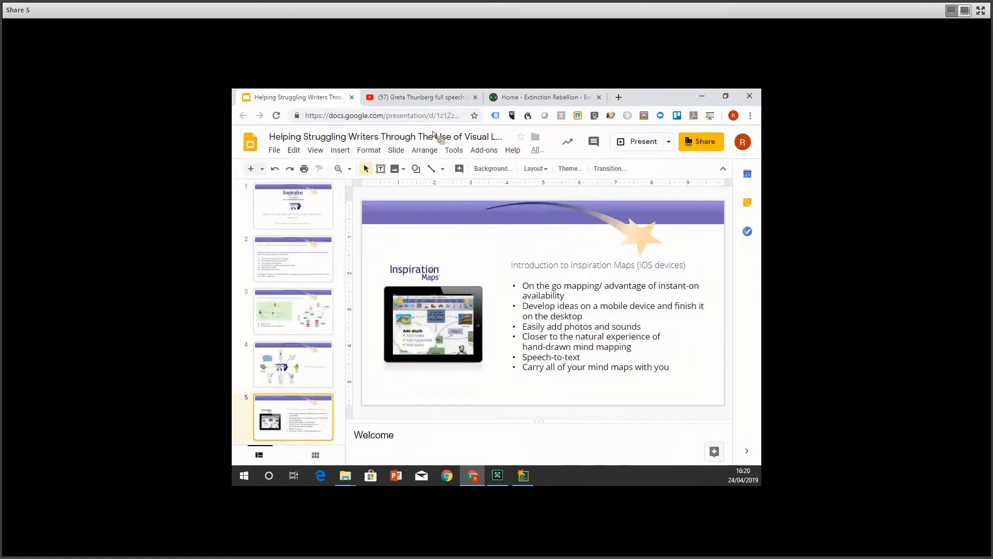
click(418, 98)
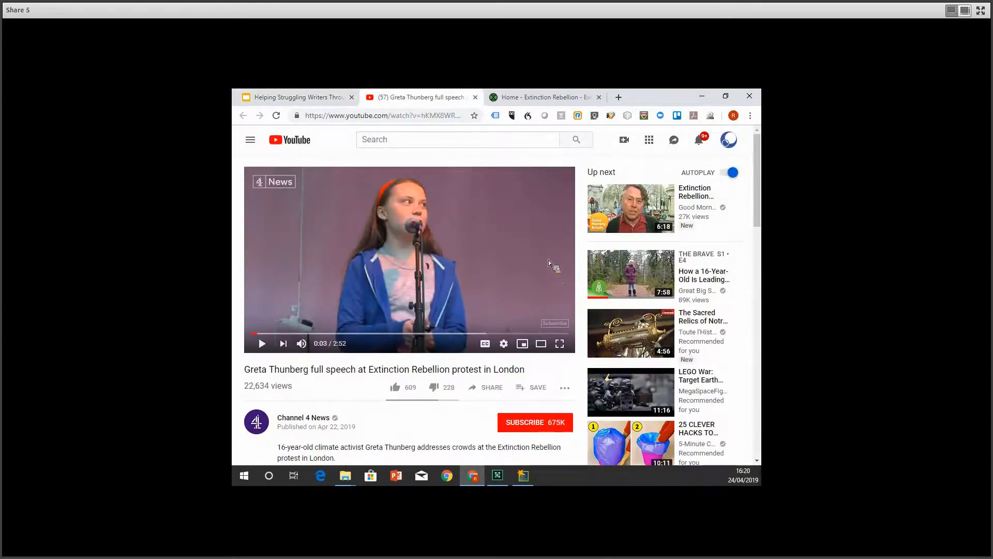
click(495, 393)
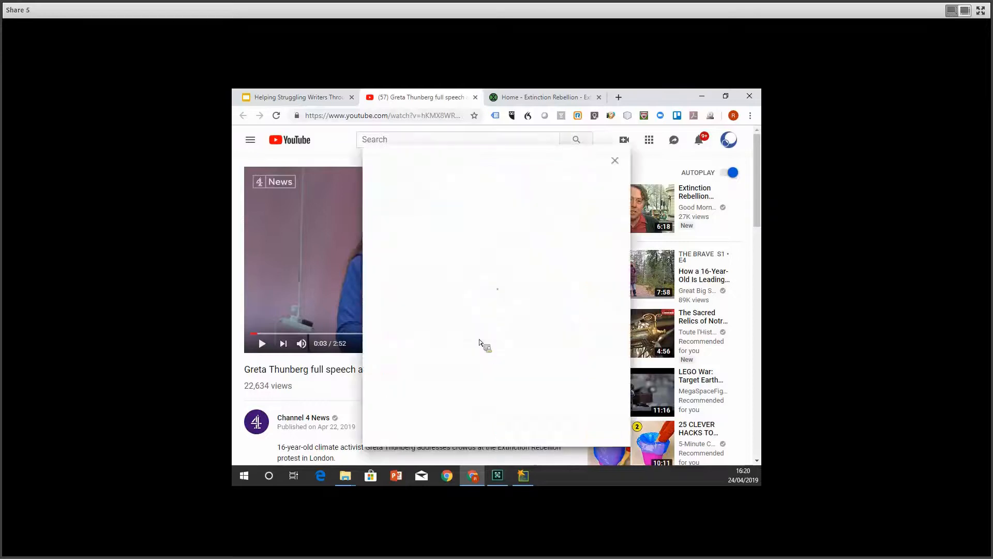
click(595, 317)
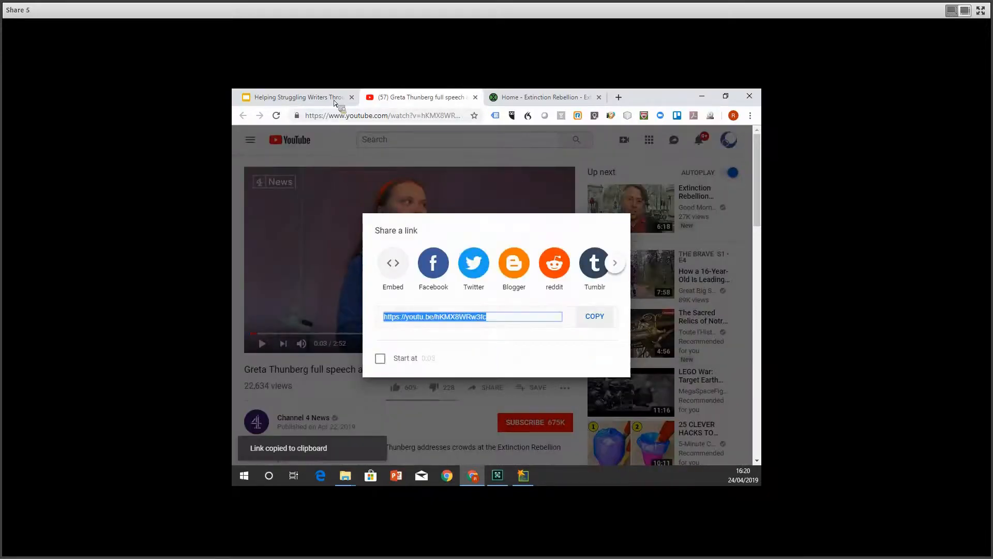
- Switch to Inspiration and add a web page hyperlink to the Greta Thunberg symbol using the copied YouTube link
click(526, 472)
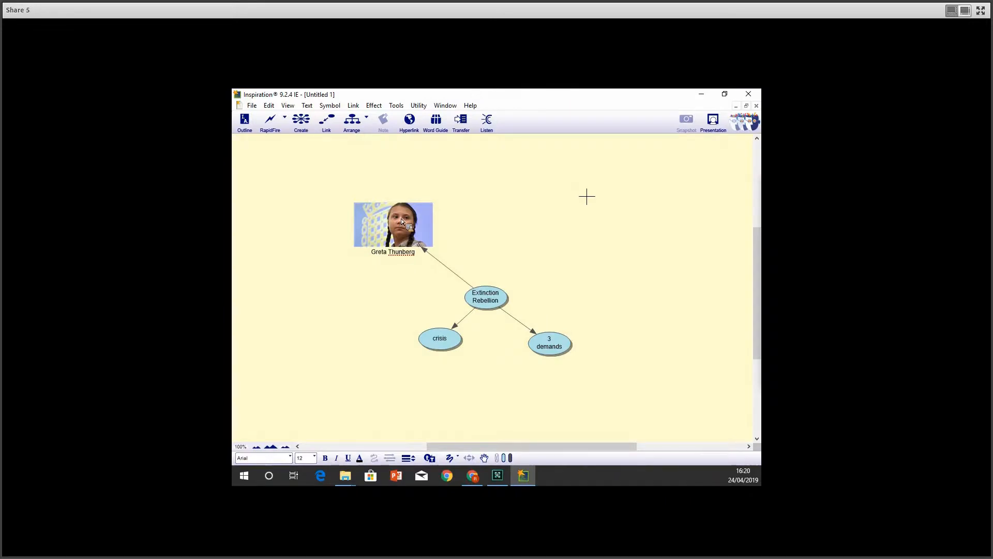
right_click(402, 221)
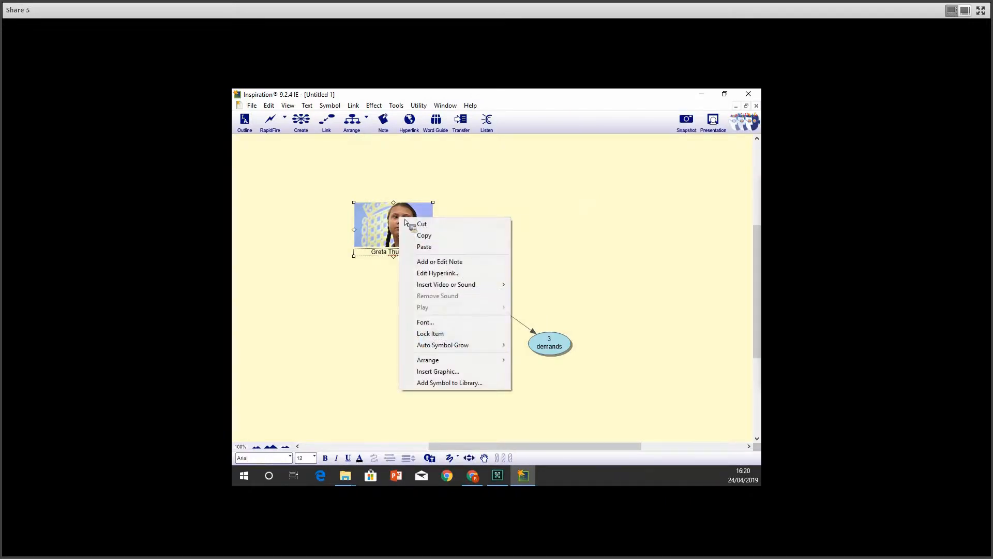
click(455, 273)
key(BackSpace)
key(ctrl+z)
key(ctrl+v)
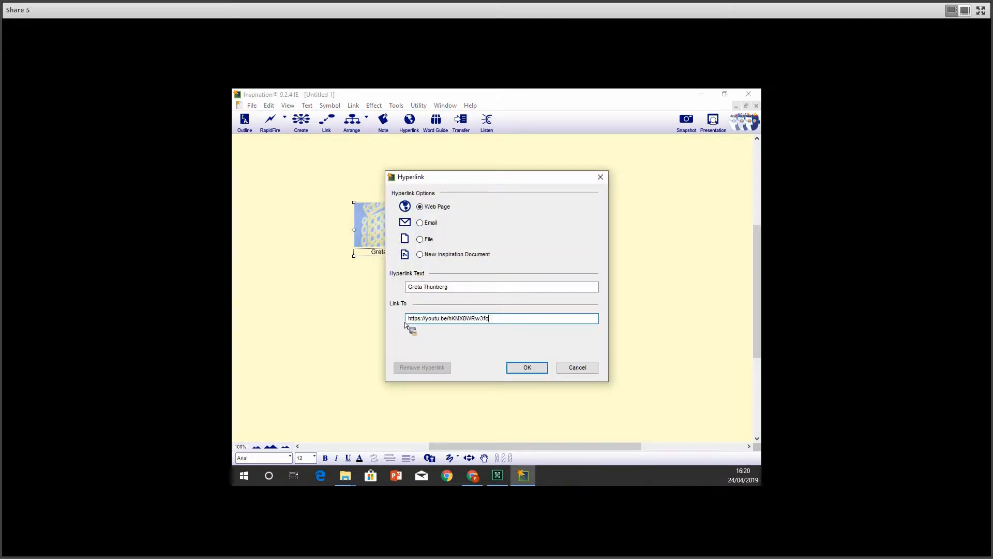
click(528, 368)
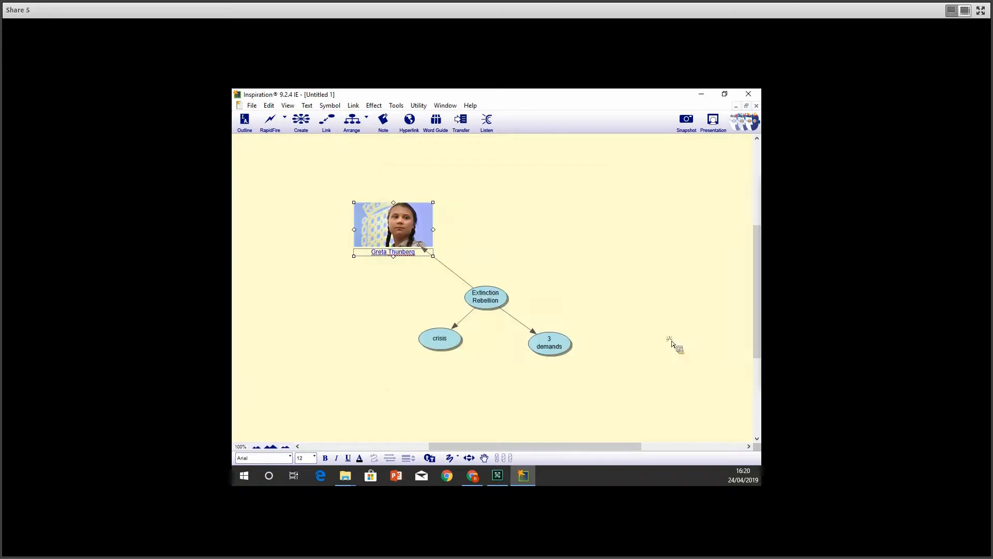
click(494, 195)
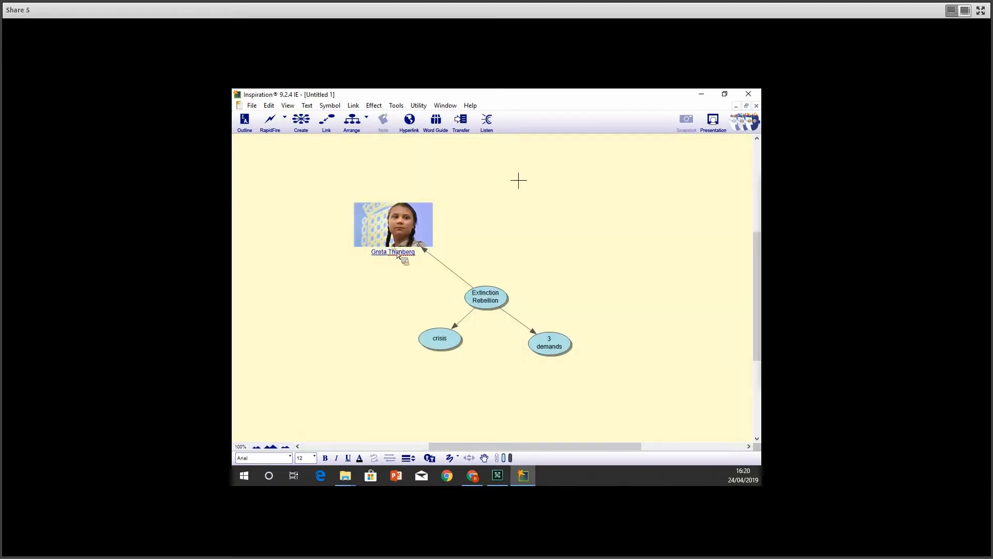
- Test the Greta Thunberg hyperlink, close the video page it opens and return to the mind map
click(398, 253)
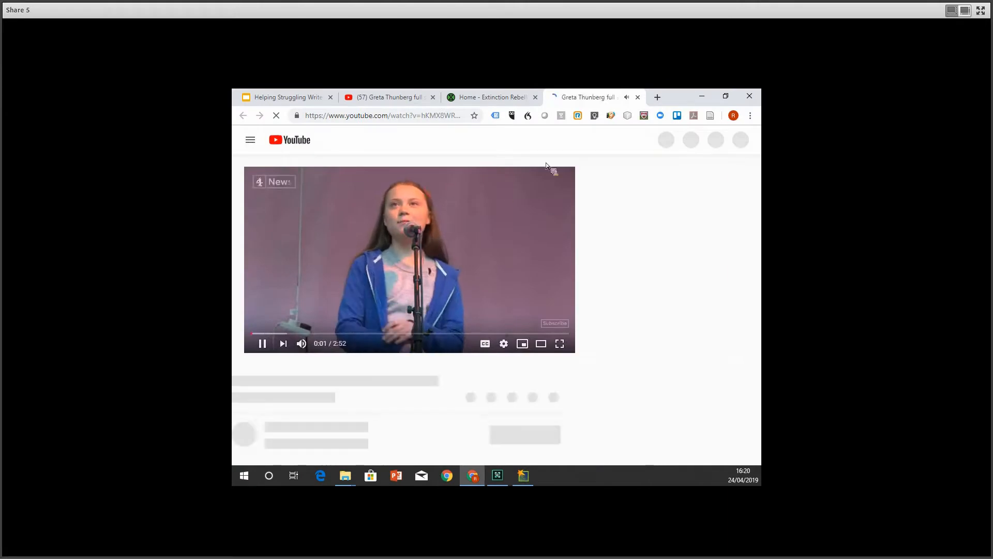
click(638, 97)
click(418, 98)
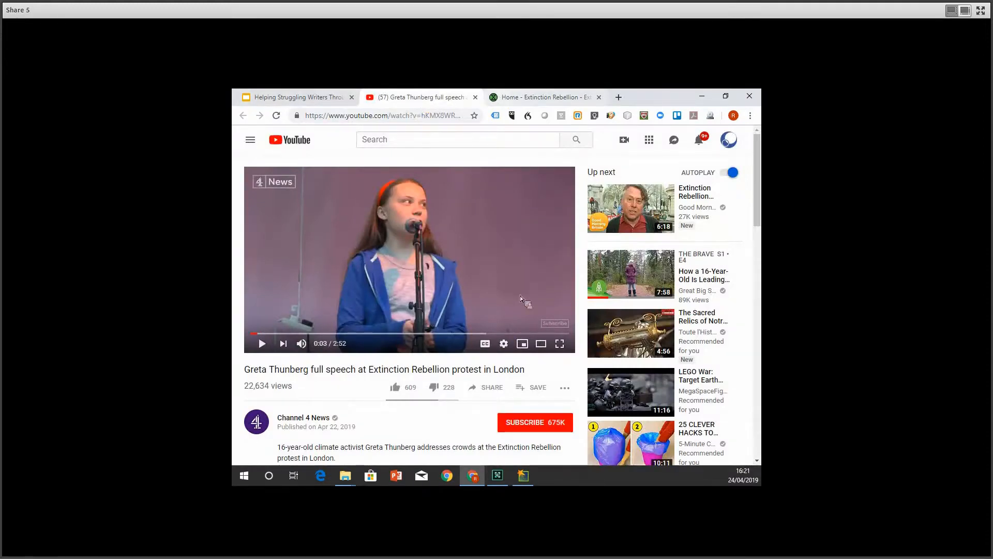
click(522, 476)
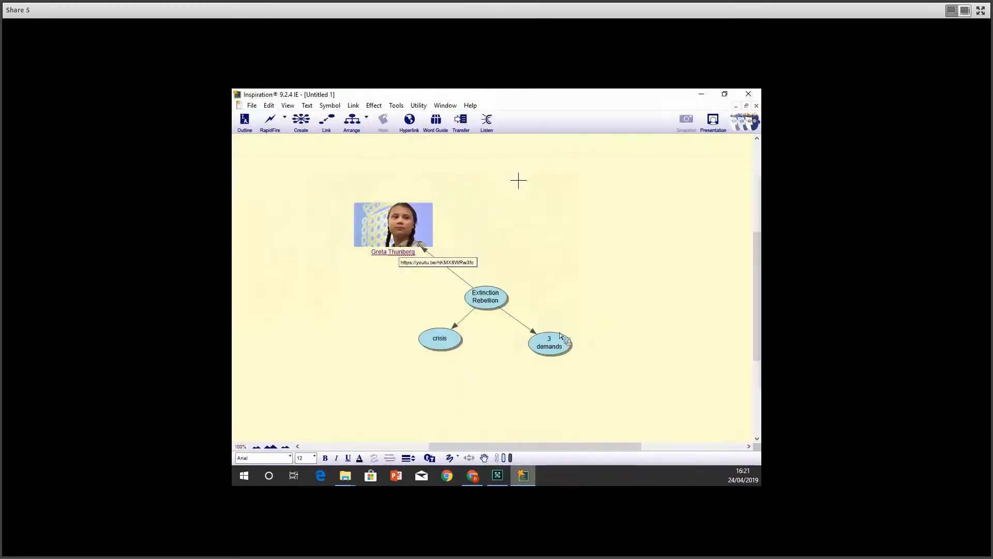
- Start a web page hyperlink for the Extinction Rebellion symbol, then switch to Chrome and copy the Extinction Rebellion home page address
right_click(479, 305)
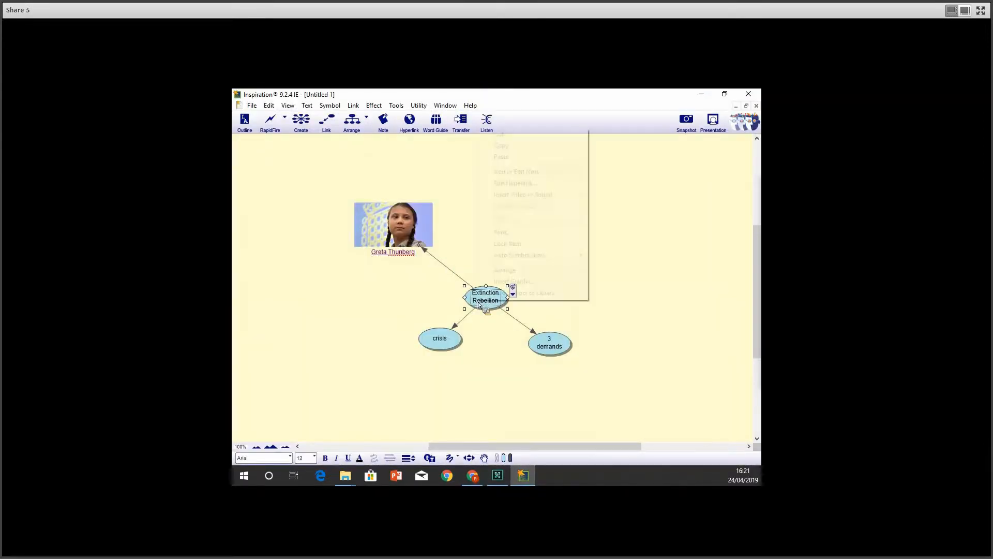
click(683, 280)
click(490, 288)
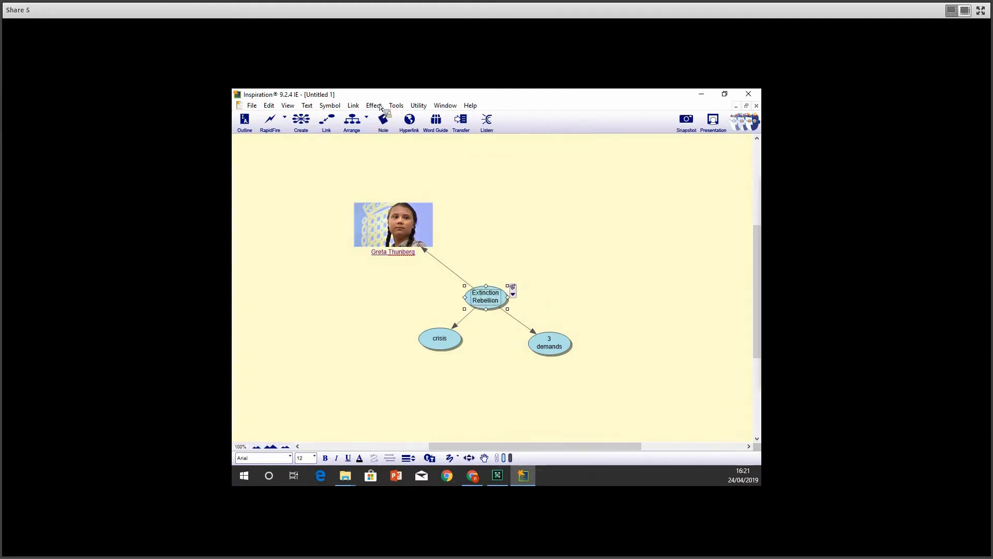
click(409, 120)
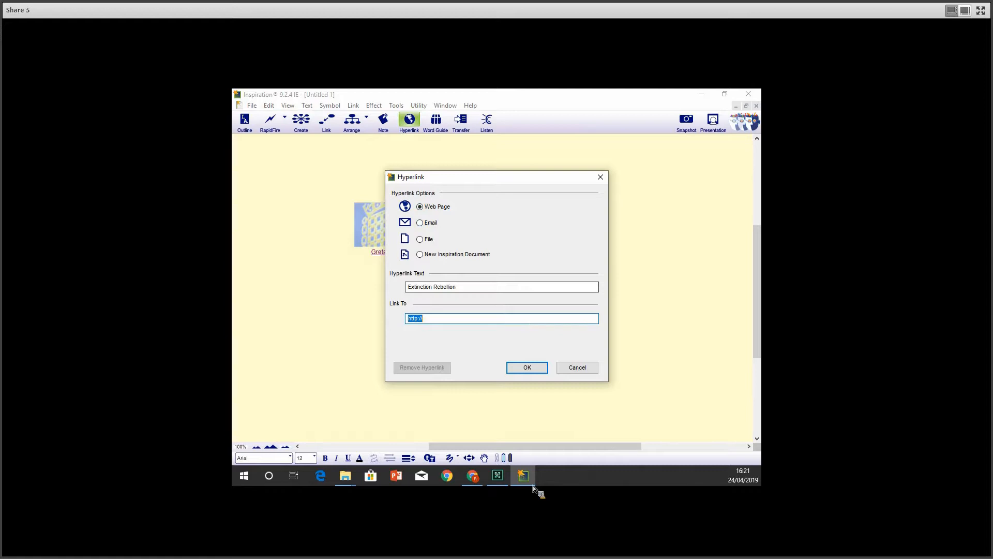
click(476, 476)
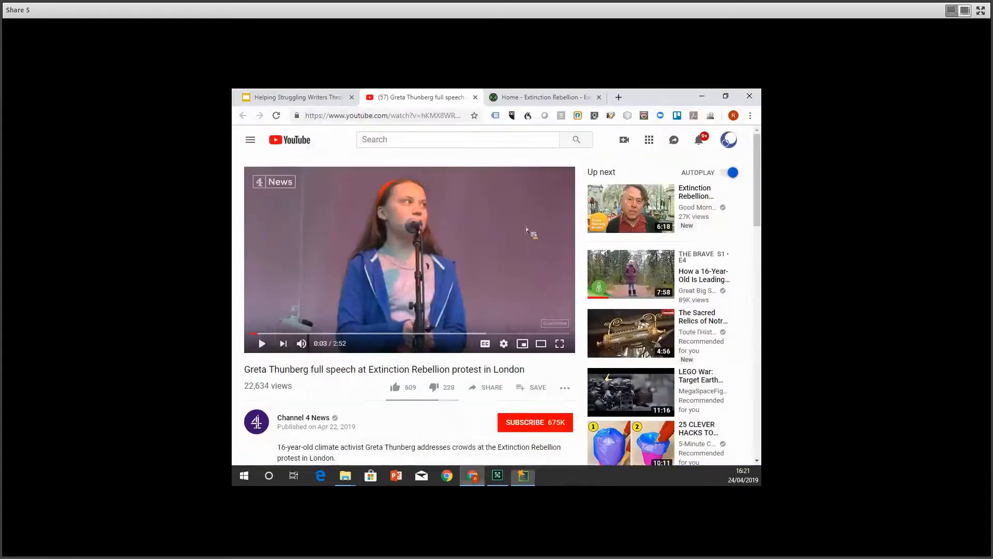
click(547, 98)
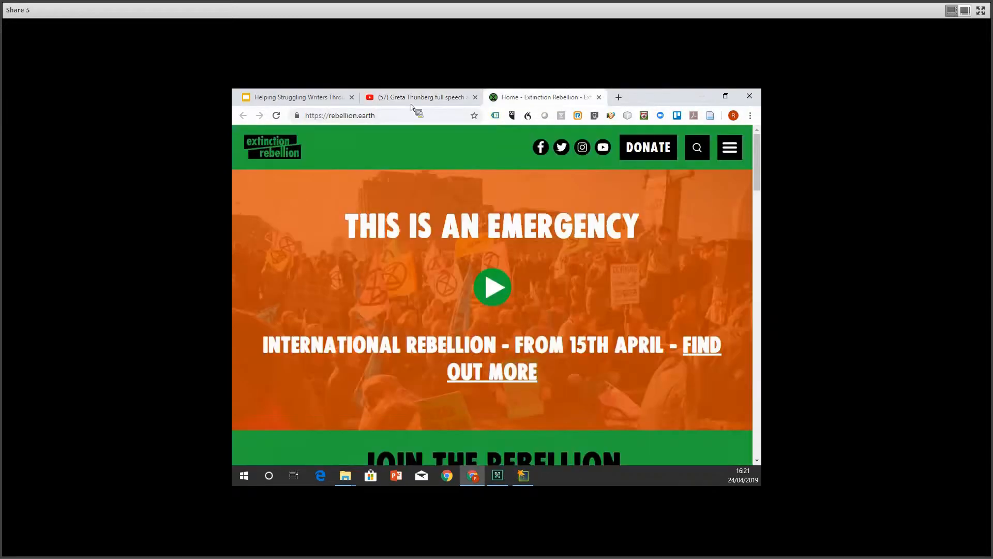
click(365, 116)
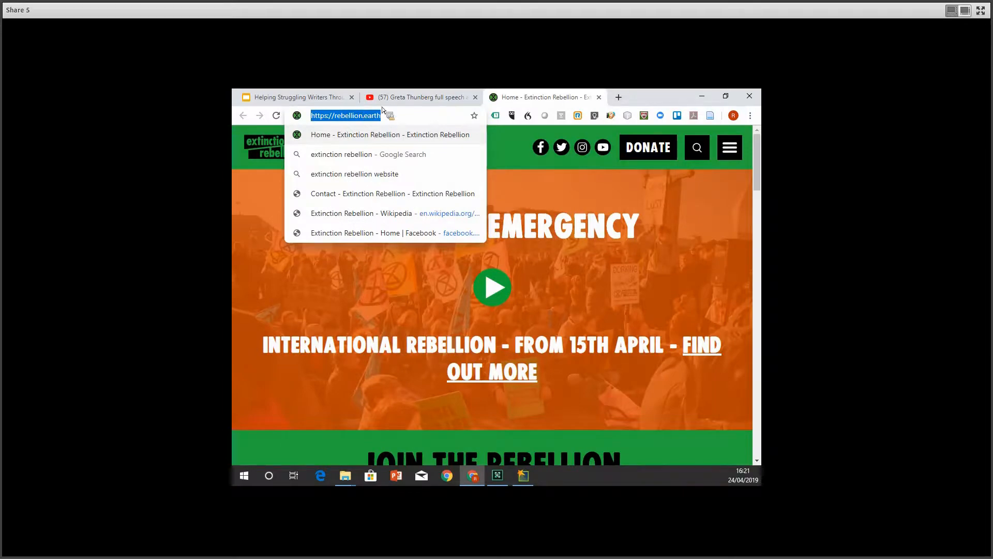
click(524, 475)
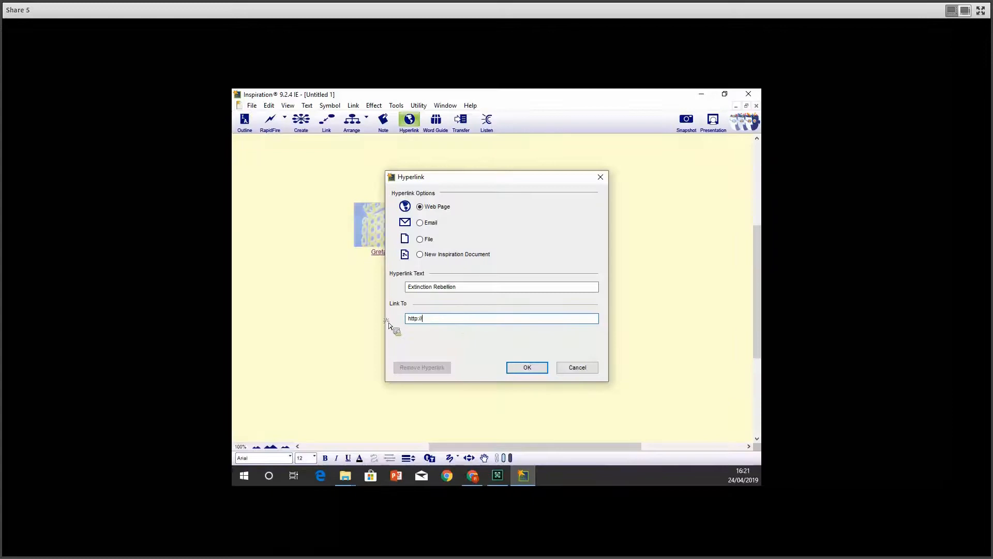
key(ctrl+v)
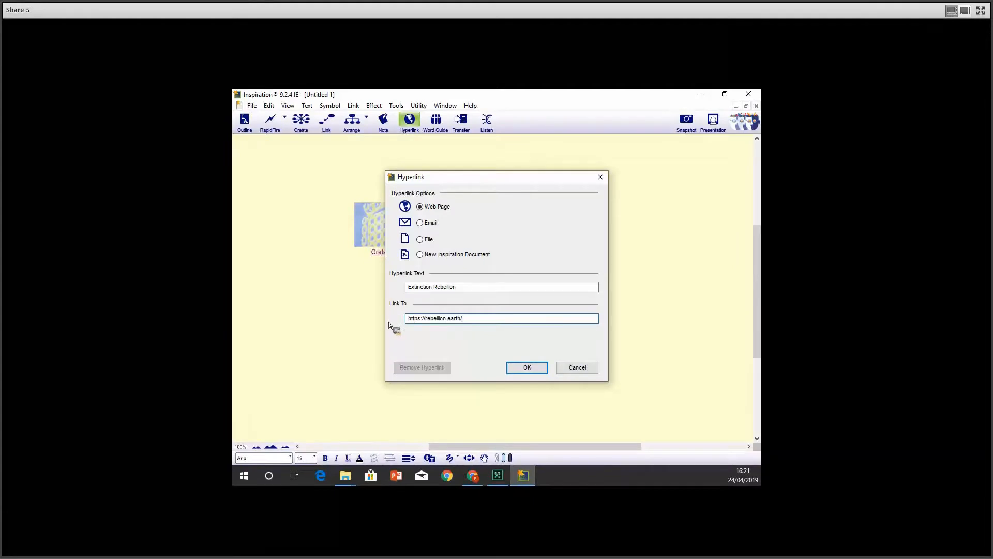
click(538, 369)
- Move the crisis and 3 demands symbols slightly farther outward from the Extinction Rebellion symbol
drag(432, 348, 427, 352)
drag(562, 340, 586, 324)
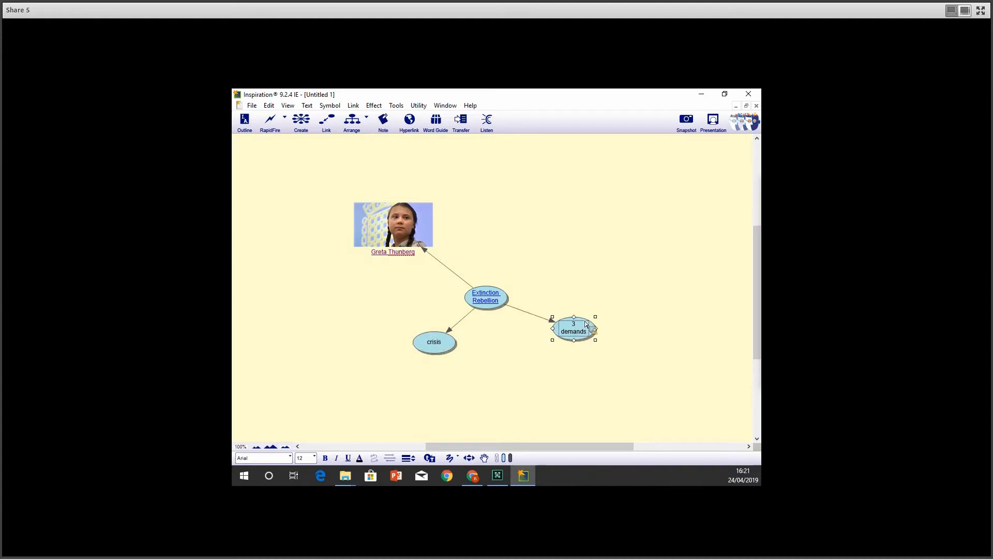
click(563, 355)
- Use RapidFire on 3 demands to add the ideas Tell The Truth, Act Now - Zero Emission BY 2025 and Create A Citizens Assembly
click(584, 322)
click(276, 120)
text(Tell The Tru)
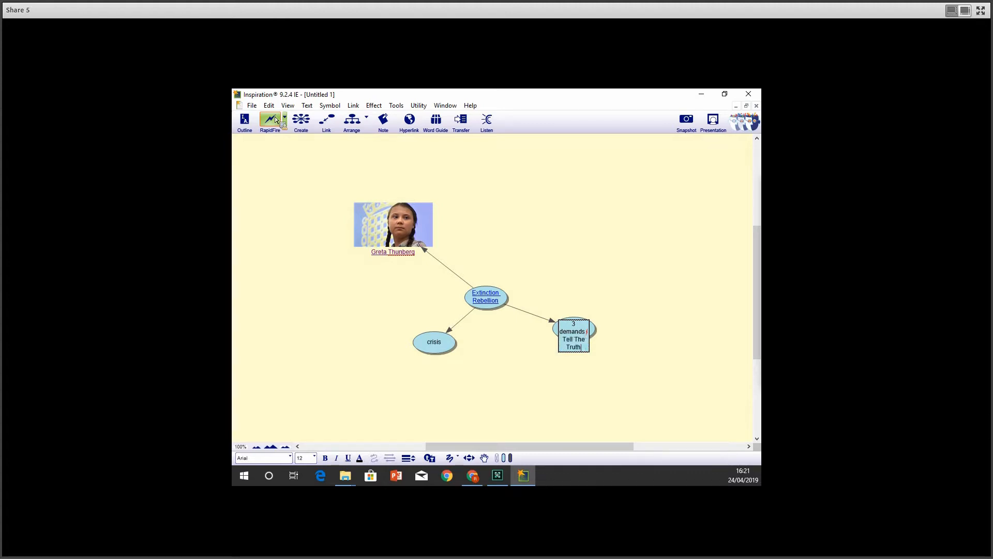
text(th)
key(Return)
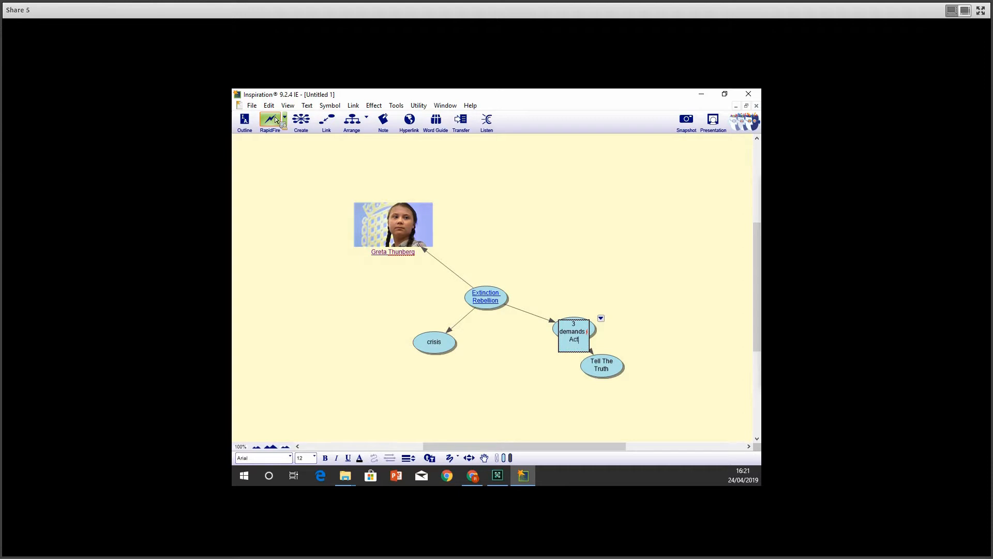
text(- Zero E)
text(mission BY 2025)
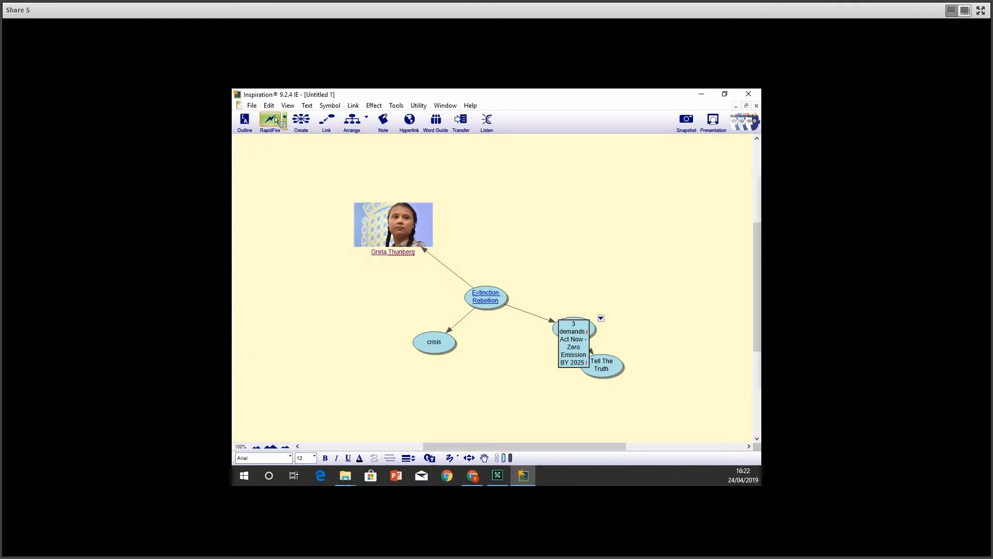
key(Return)
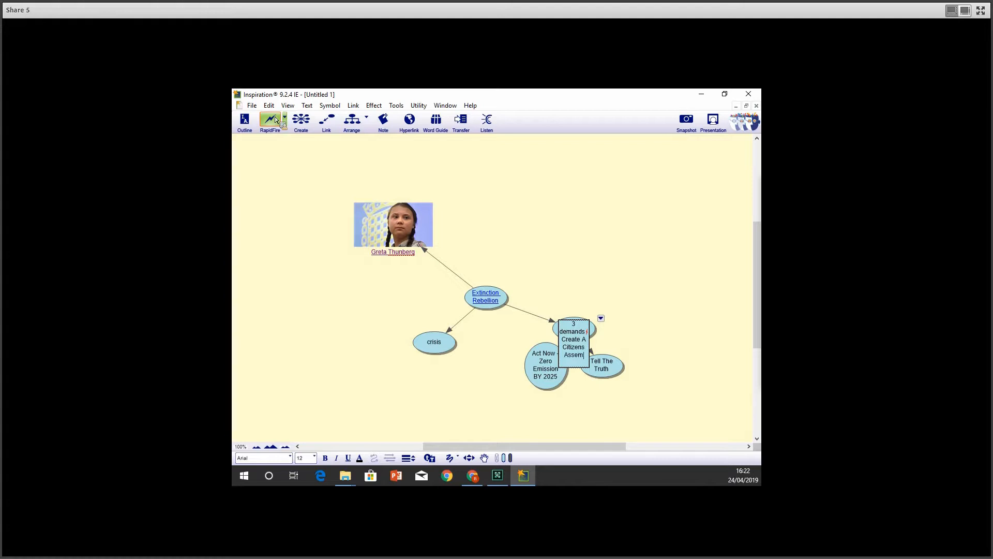
text(ly)
key(Return)
- Arrange the three demand ideas in a row below 3 demands, with Tell The Truth in the middle and Create A Citizens Assembly rightmost
drag(543, 290, 673, 341)
drag(545, 371, 512, 389)
drag(595, 374, 571, 393)
drag(685, 344, 660, 376)
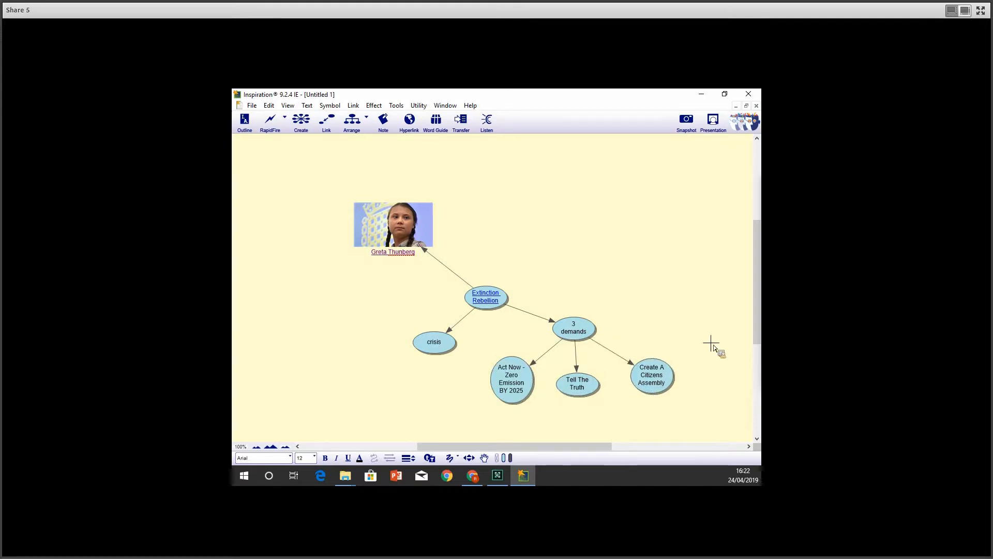
- Show the Symbols palette beside the mind map and load the Number Boxes library with the Act Now idea selected
click(522, 388)
drag(749, 182, 300, 158)
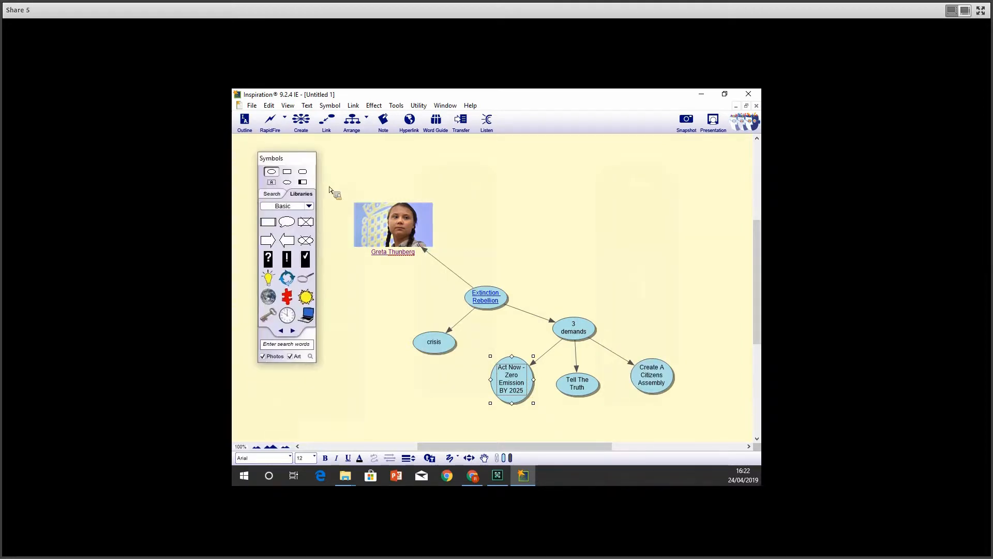
click(310, 207)
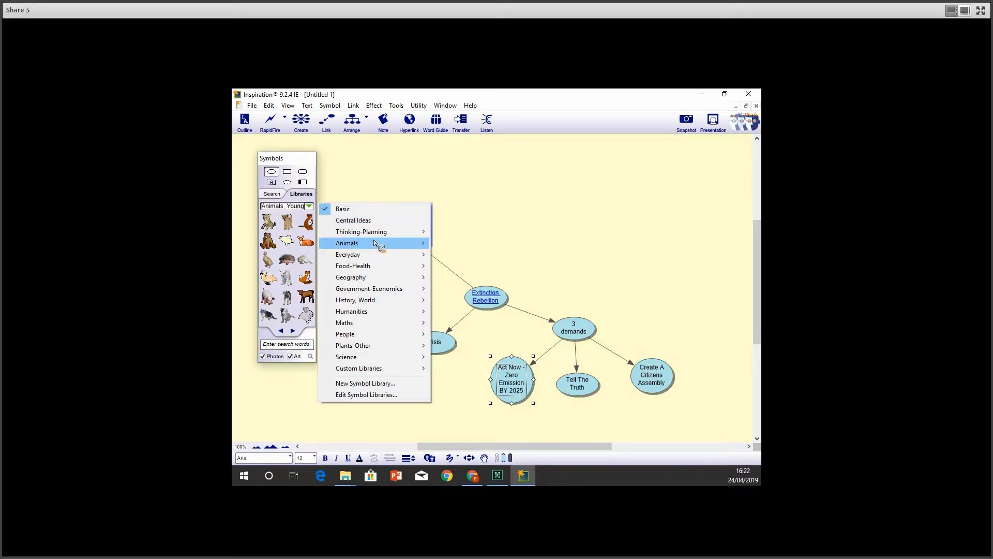
mouse_move(374, 248)
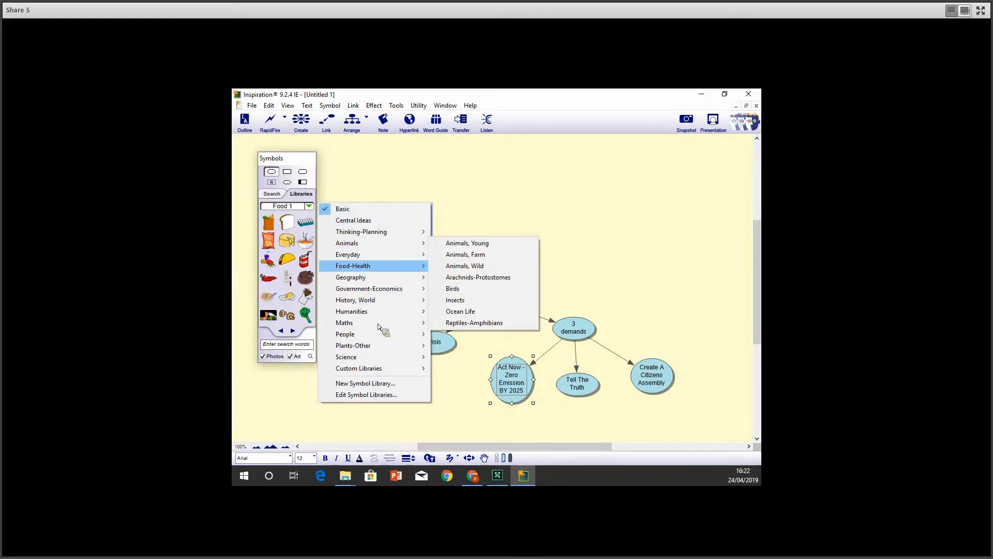
mouse_move(379, 327)
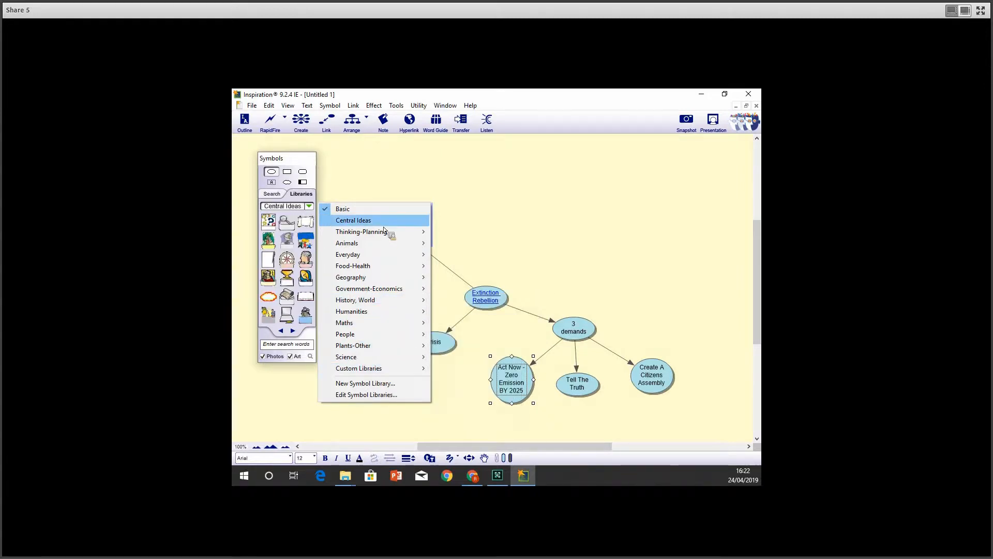
mouse_move(388, 232)
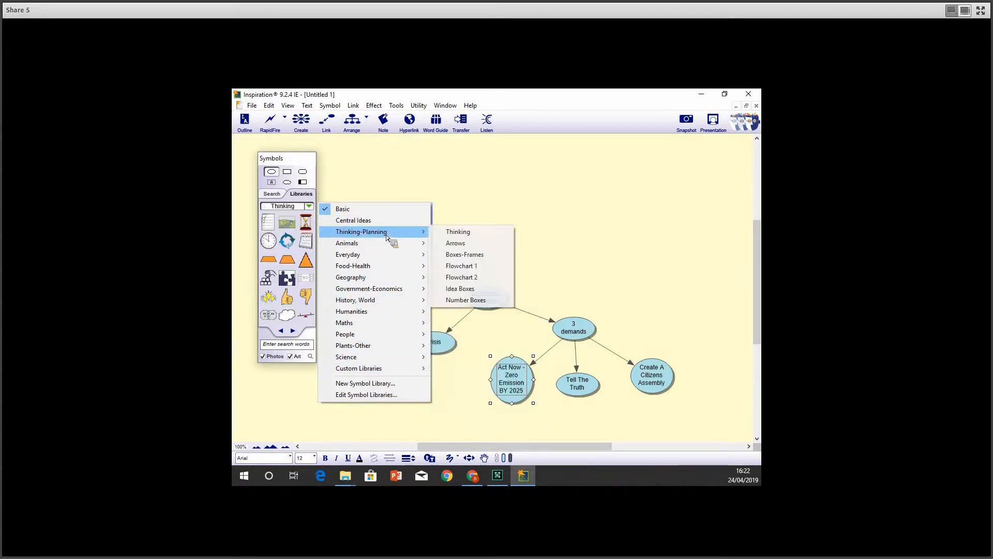
click(471, 300)
- Apply number box 1 to Act Now, 2 to Tell The Truth and 3 to Create A Citizens Assembly
drag(454, 351, 519, 380)
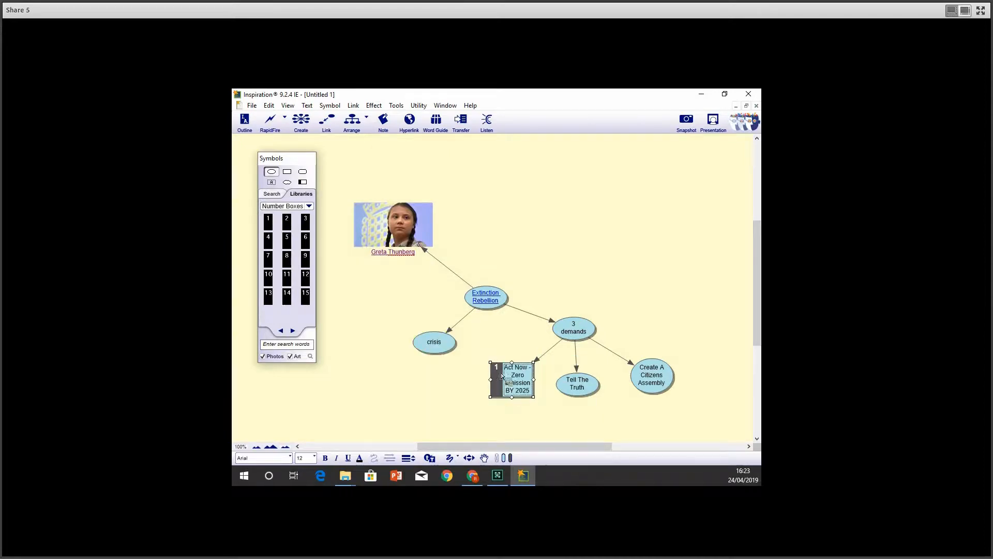
drag(286, 221, 588, 396)
drag(305, 222, 667, 372)
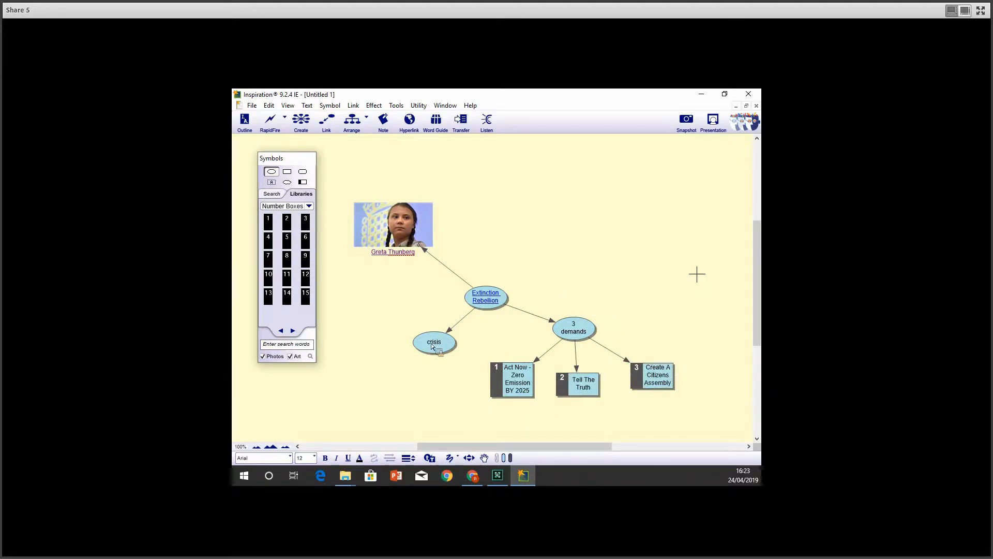
- Move crisis farther to the left, add a cloud symbol labelled Climate below it and link crisis to it
click(424, 347)
drag(389, 356, 380, 358)
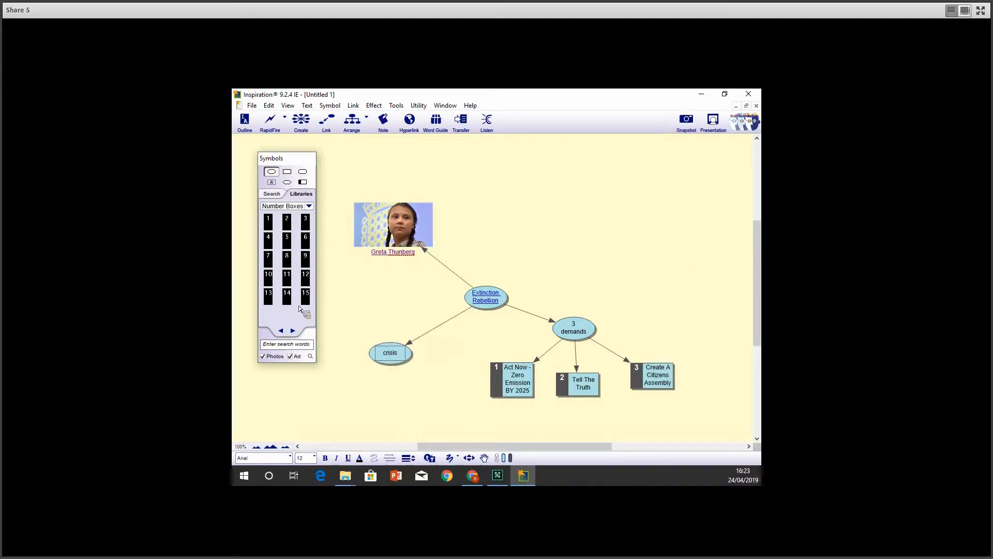
drag(286, 185, 358, 404)
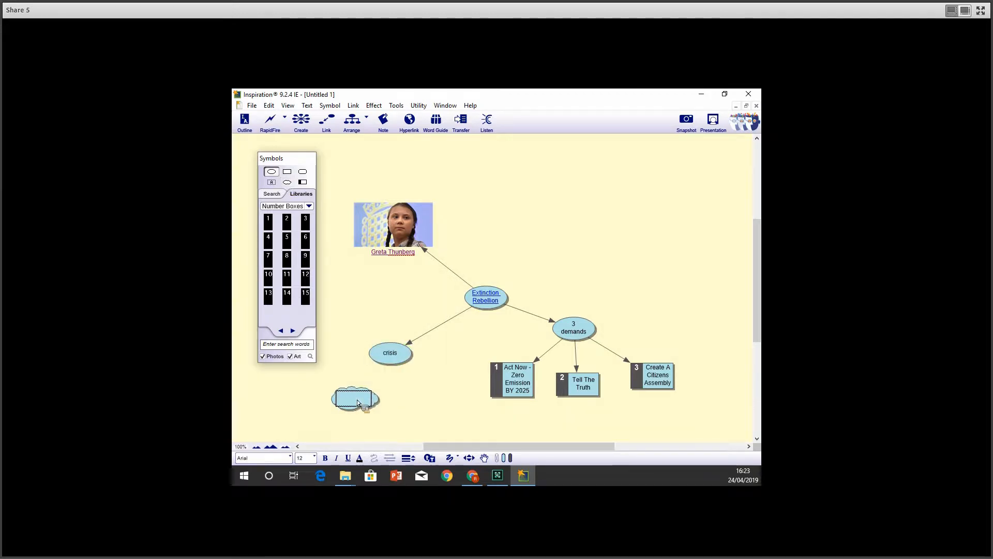
text(Climate)
click(391, 365)
drag(392, 366, 357, 403)
- Add an oval symbol labelled Ecology below and to the right of crisis, linked from crisis
click(389, 358)
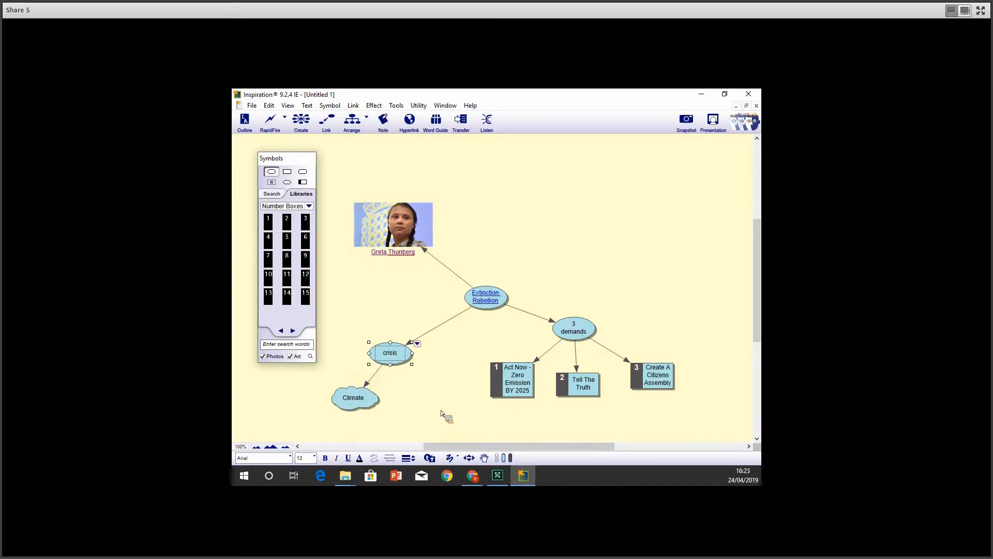
click(441, 413)
text(Ecology)
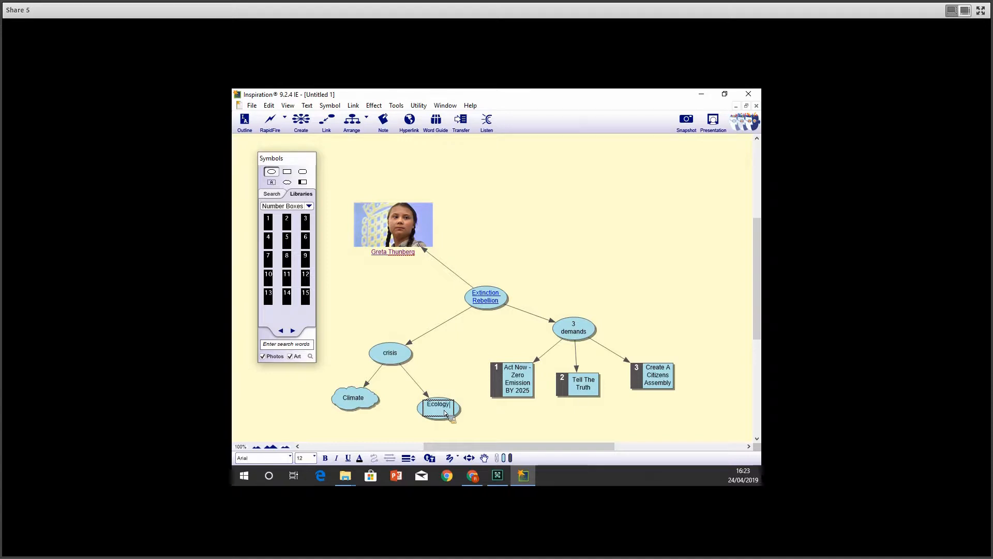
click(476, 413)
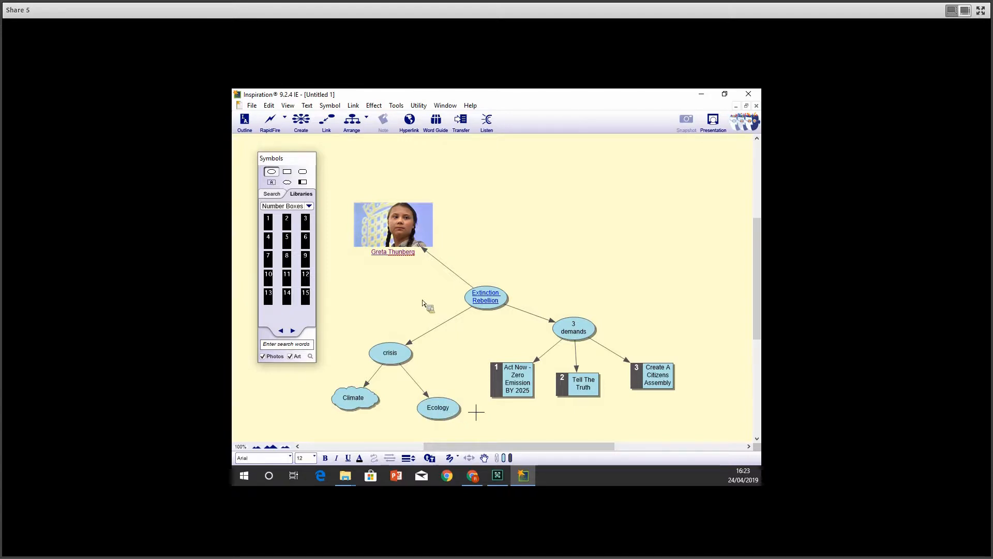
- Search the symbols for earth and sun, changing Ecology to the Earth globe and Climate to the yellow sun
click(307, 344)
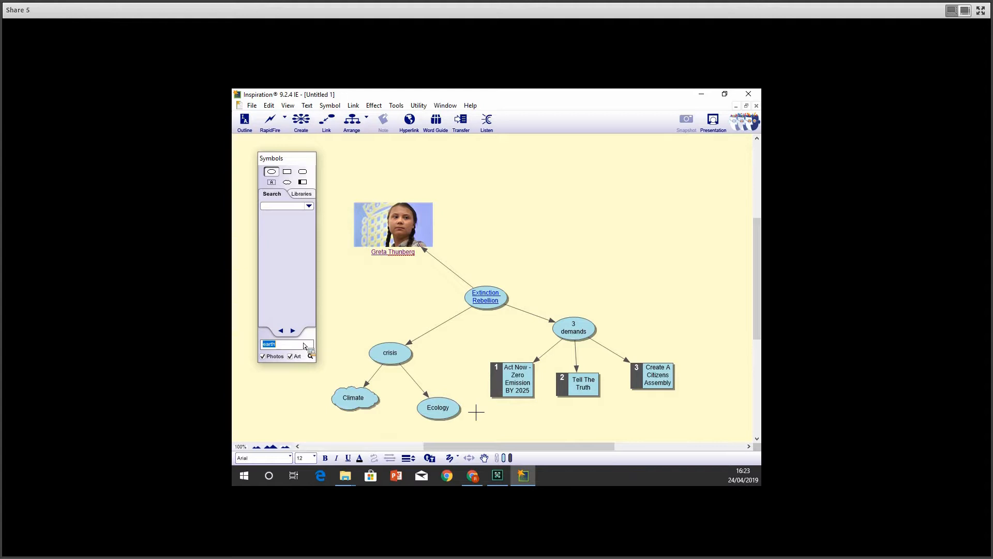
drag(425, 385, 450, 409)
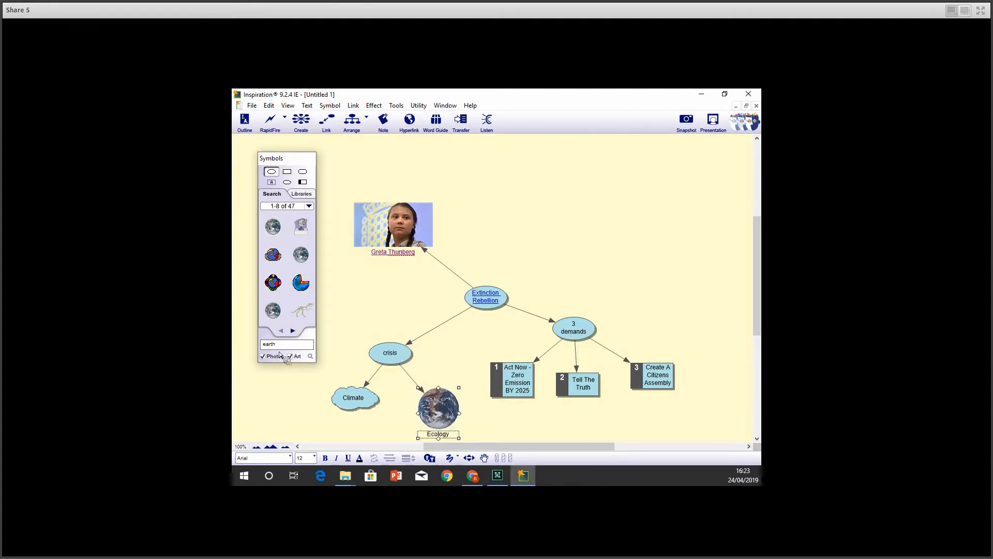
drag(280, 345, 262, 346)
key(Return)
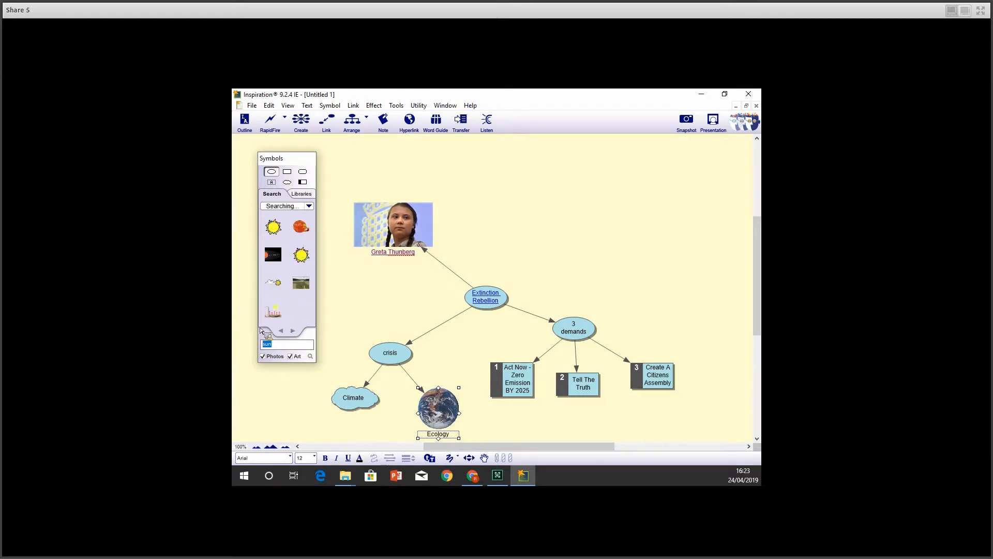
drag(287, 253, 355, 399)
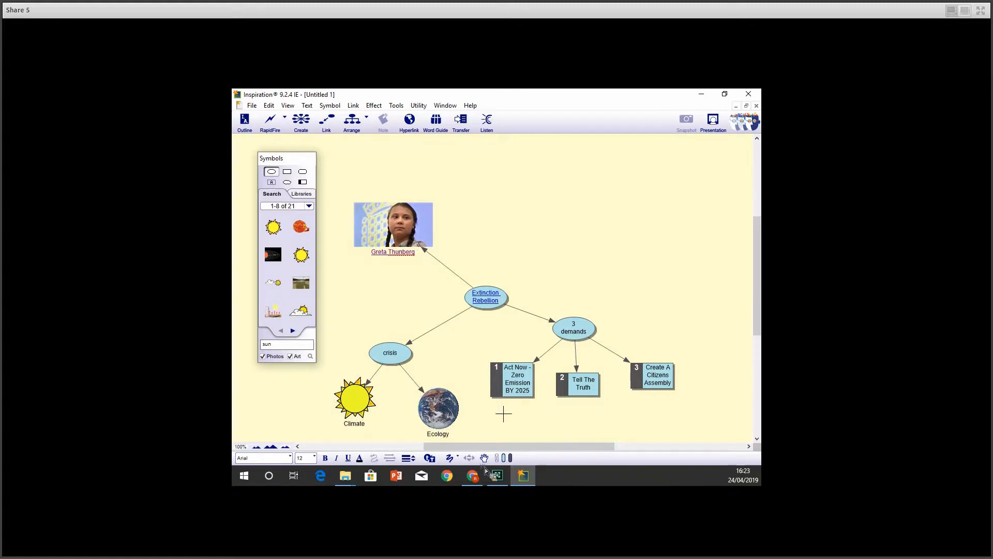
- Move the Climate sun slightly away from Ecology and add a blank oval symbol linked from it, up to its left
drag(483, 447, 428, 446)
drag(499, 410, 484, 406)
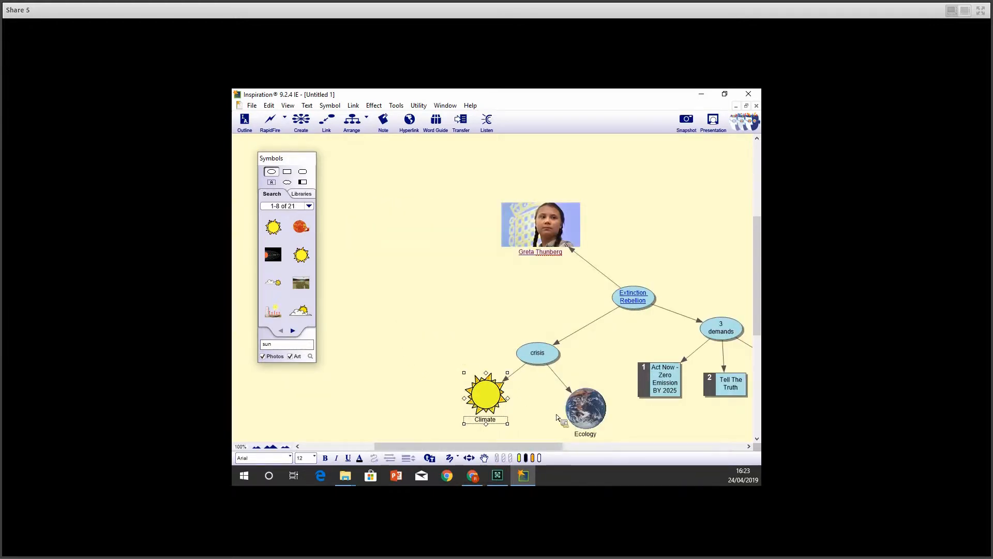
click(420, 368)
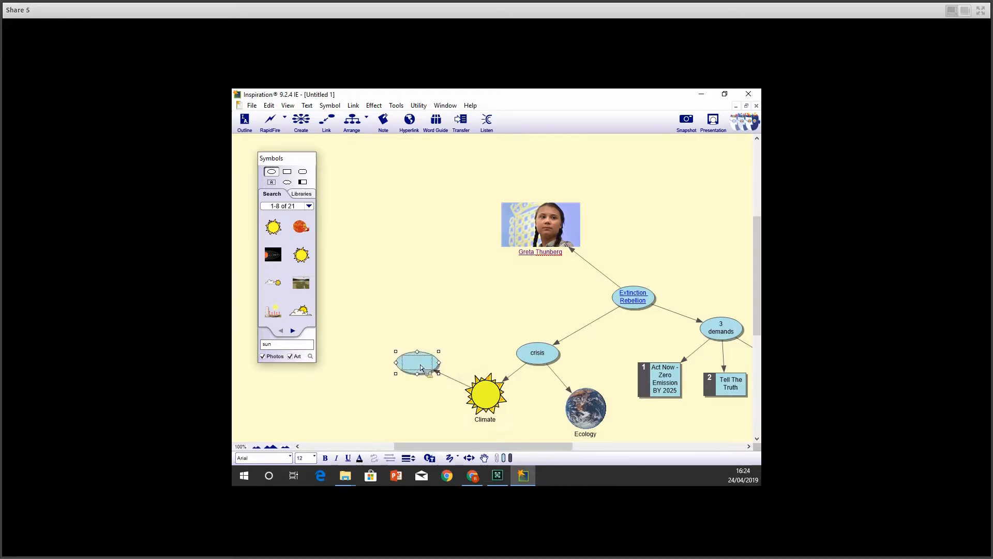
- Insert a video file from the Demo Files folder on Google Drive into the blank symbol linked from Climate
right_click(416, 358)
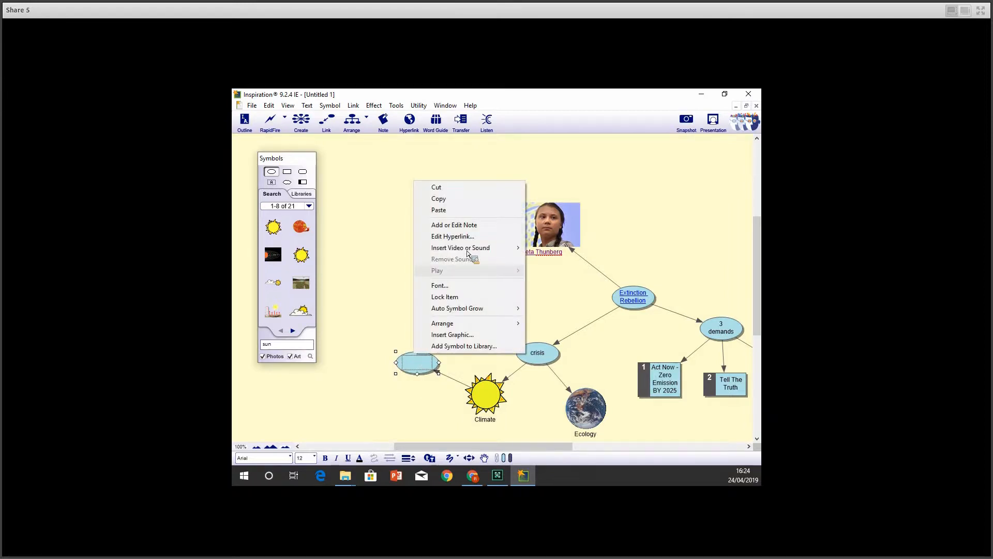
mouse_move(468, 248)
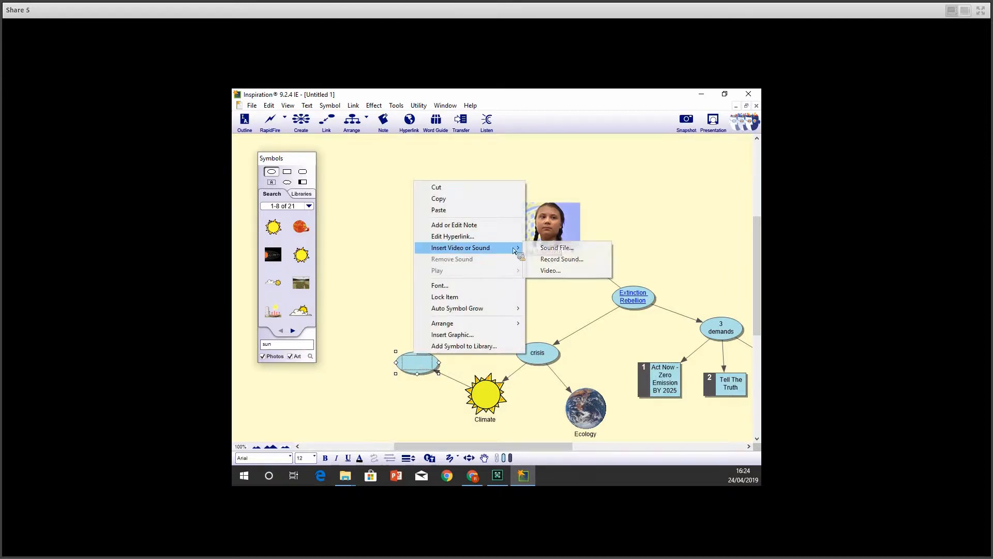
click(563, 270)
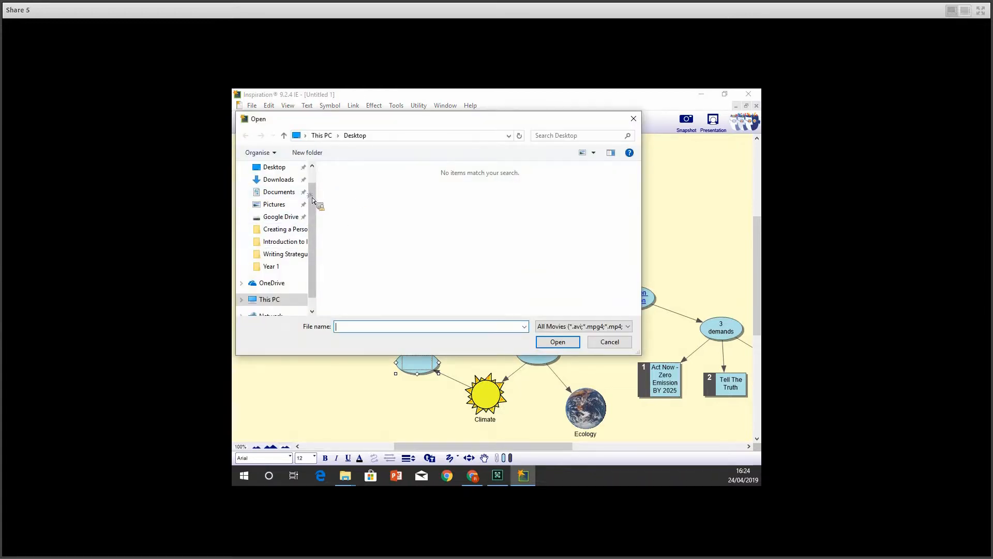
scroll(310, 196, down, 1)
click(294, 204)
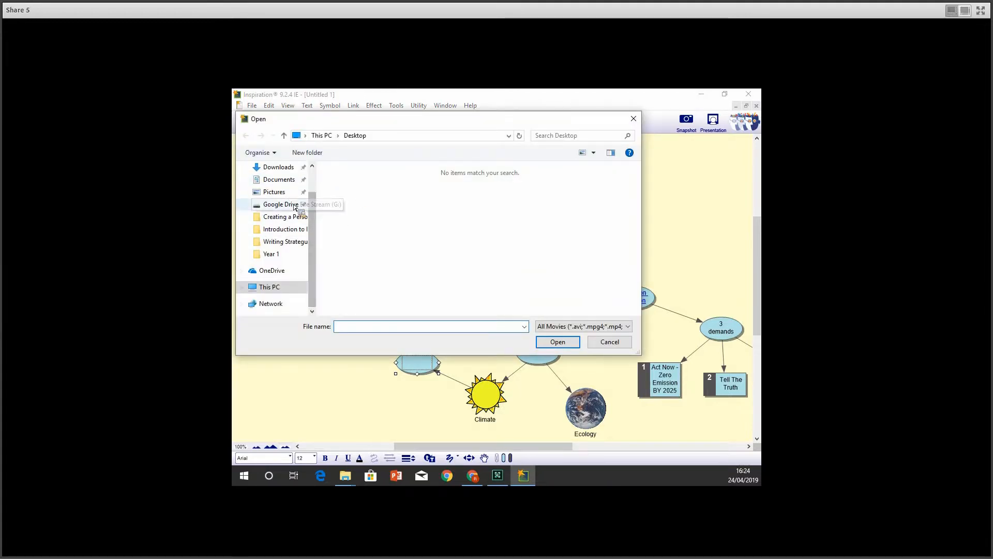
click(352, 195)
double_click(351, 194)
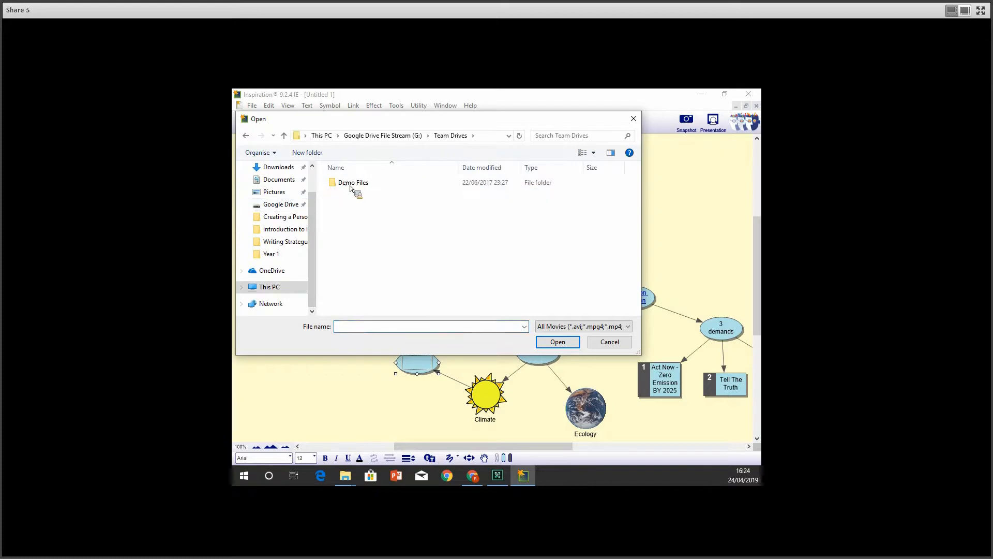
double_click(344, 185)
double_click(342, 187)
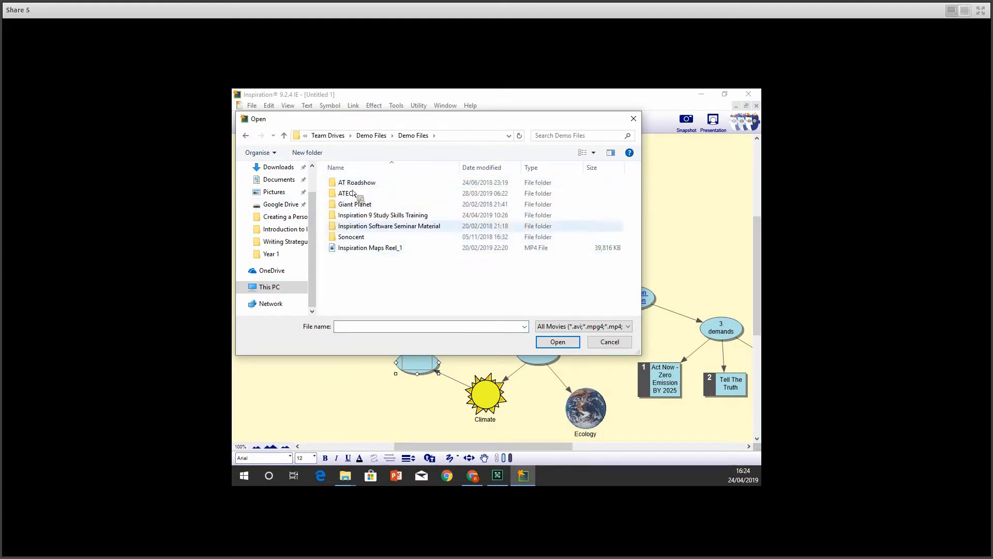
double_click(354, 216)
double_click(373, 227)
double_click(348, 194)
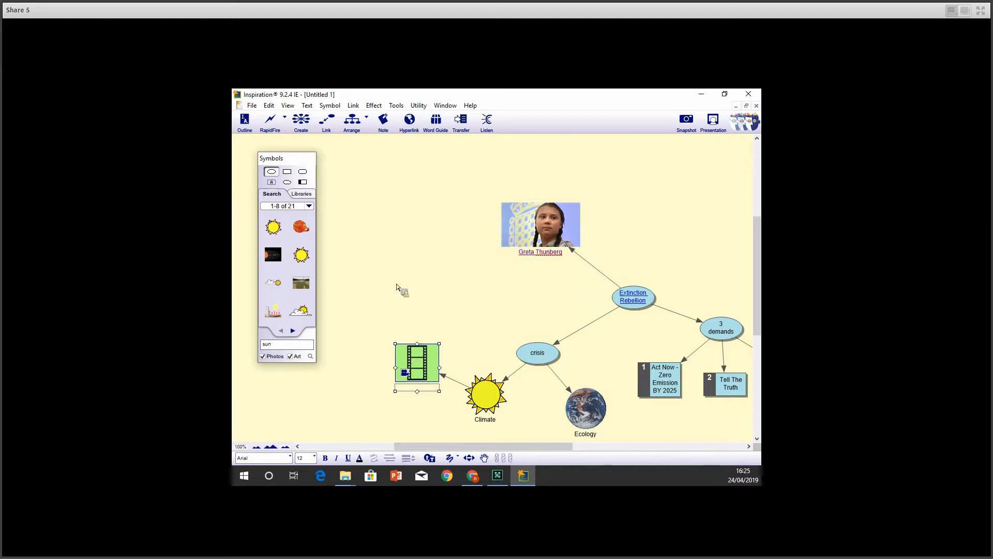
- Play the video inserted beside Climate and close its player
click(514, 293)
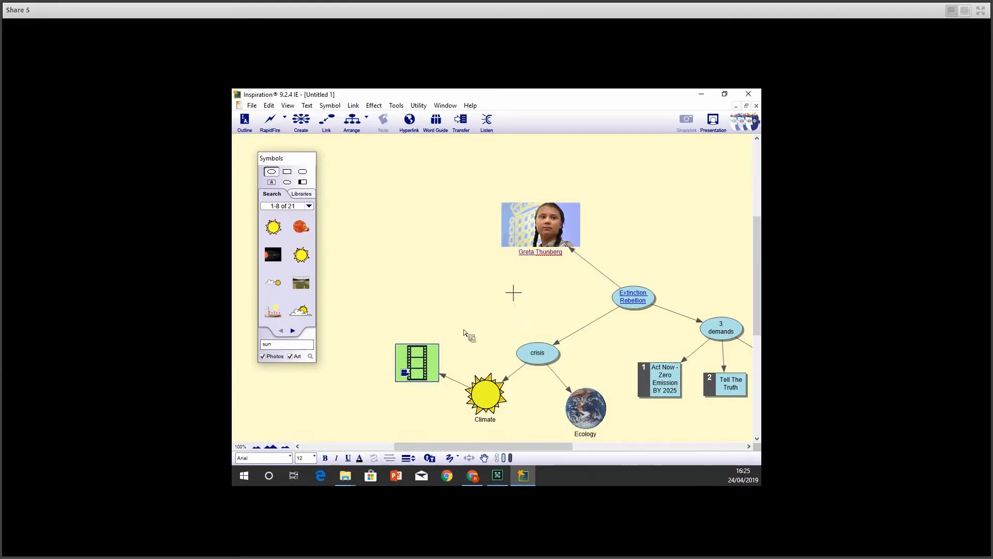
double_click(407, 373)
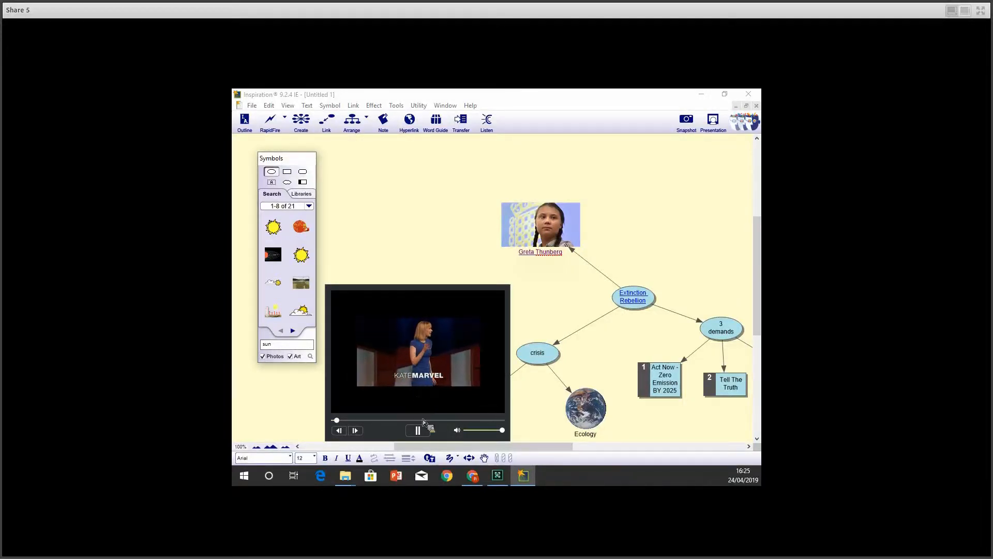
click(554, 294)
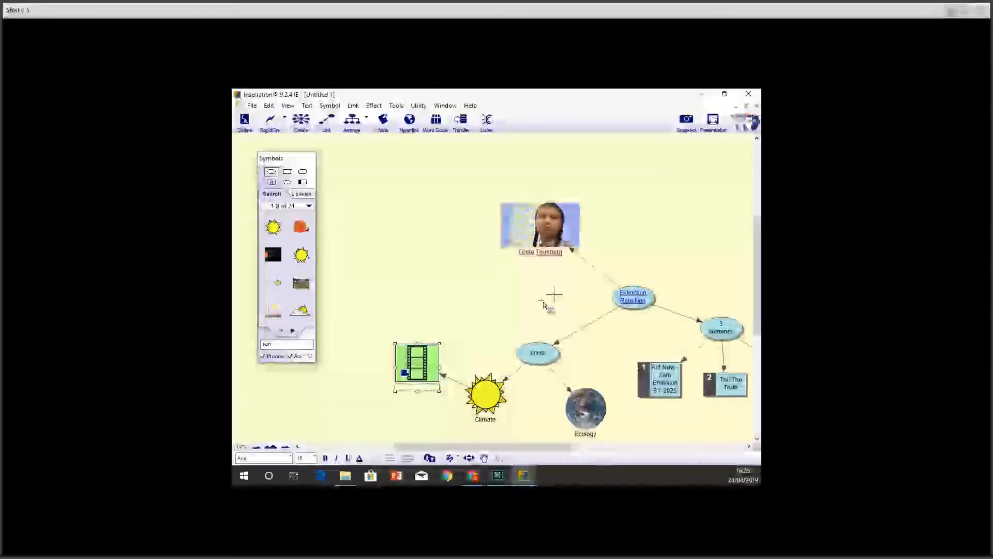
- Move the video symbol farther up and left of Climate, and link Climate to Ecology
drag(427, 368, 407, 332)
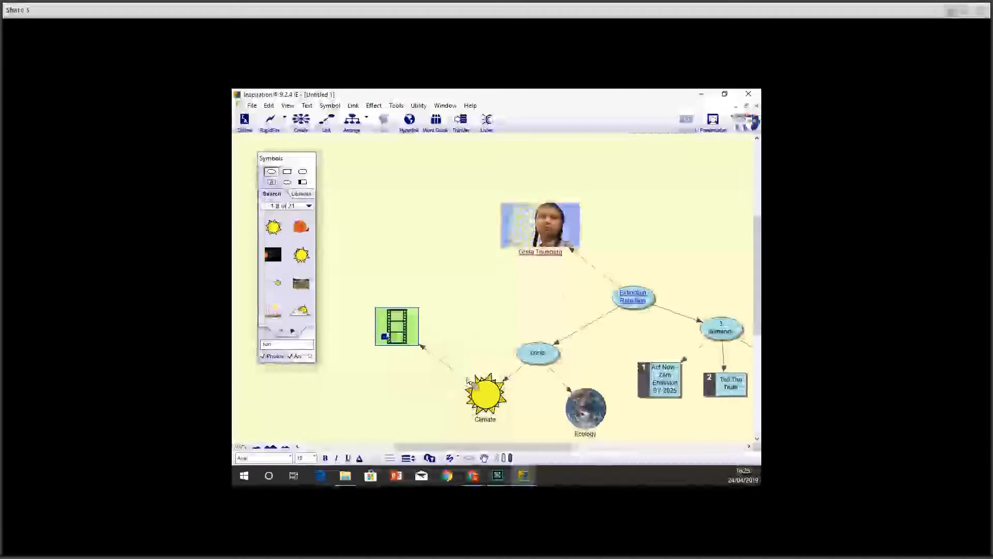
click(546, 439)
drag(535, 448, 580, 446)
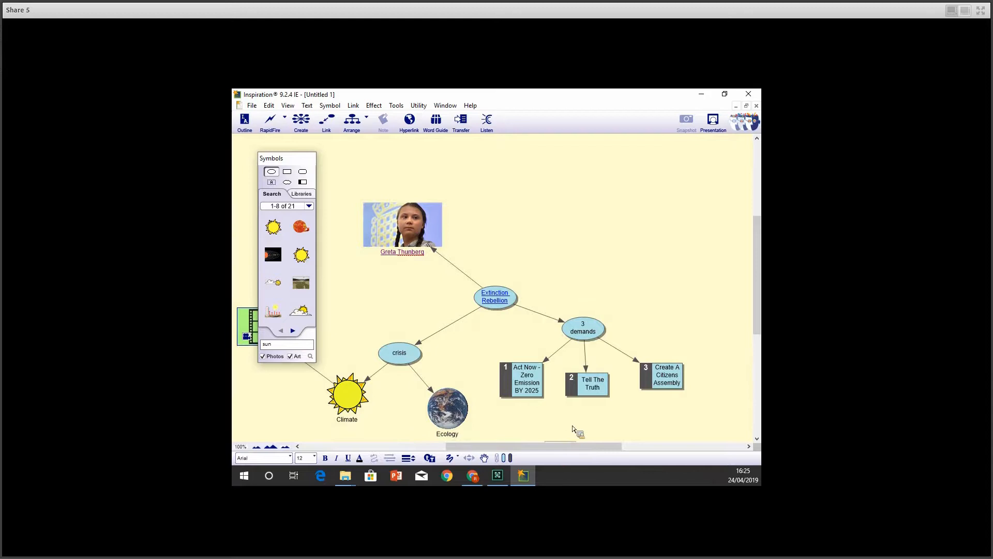
click(576, 439)
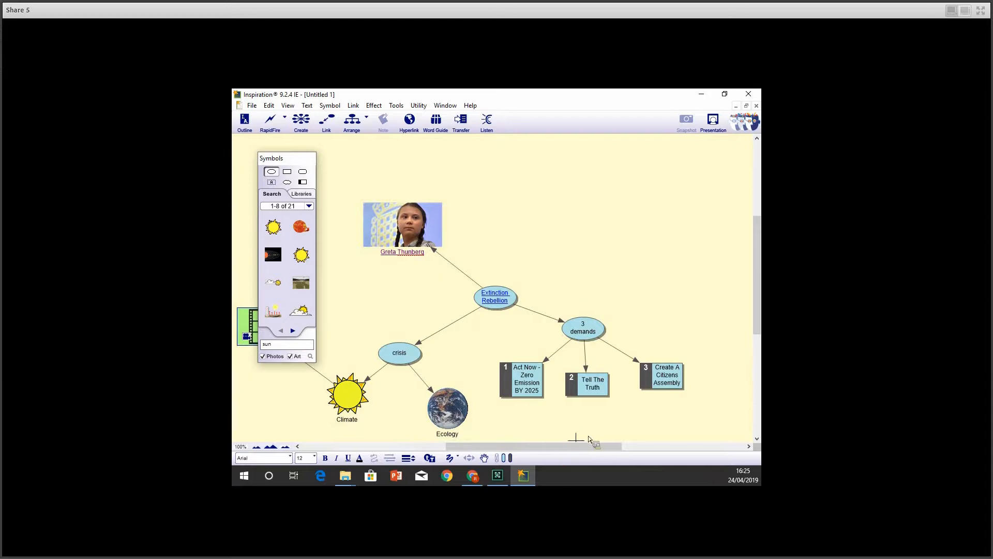
click(253, 447)
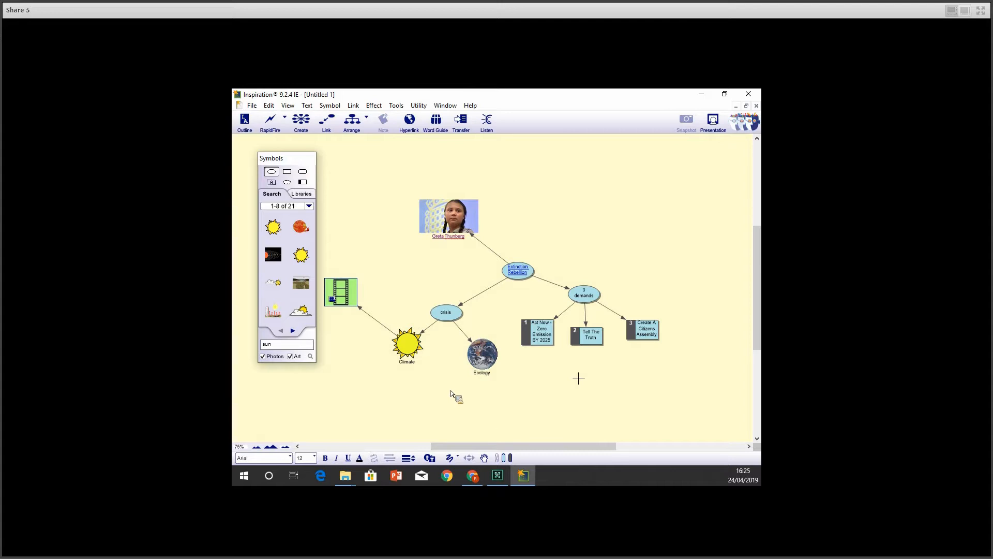
drag(409, 351, 471, 360)
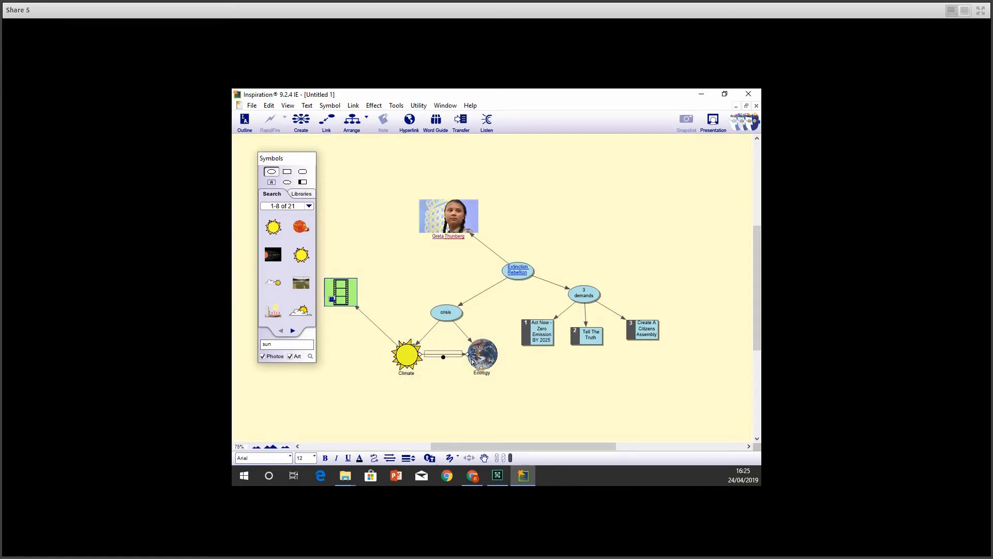
click(414, 380)
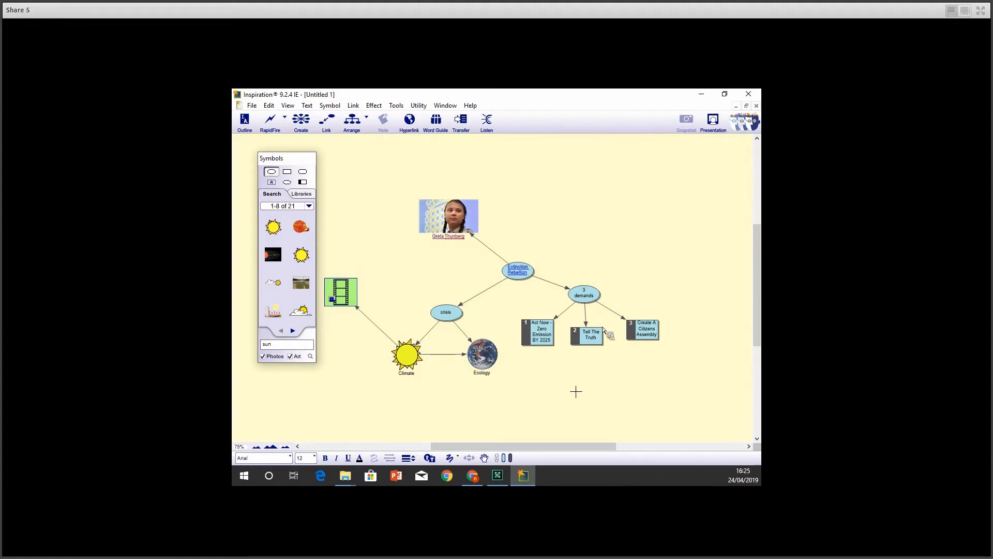
- Fan out the three demands to the right of 3 demands: Create A Citizens Assembly above, Tell The Truth beside and Act Now below
click(549, 337)
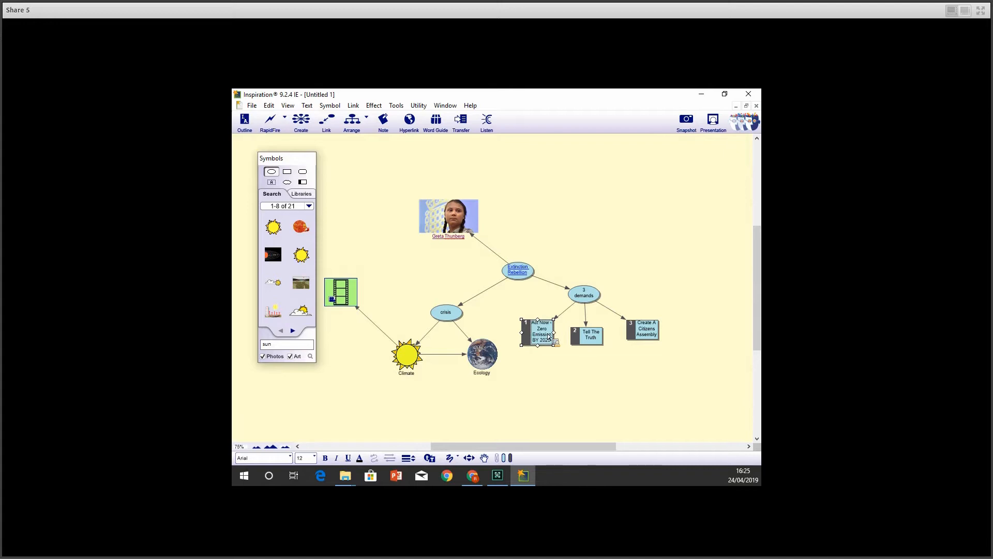
drag(598, 336, 613, 330)
drag(653, 325, 657, 253)
drag(606, 337, 654, 309)
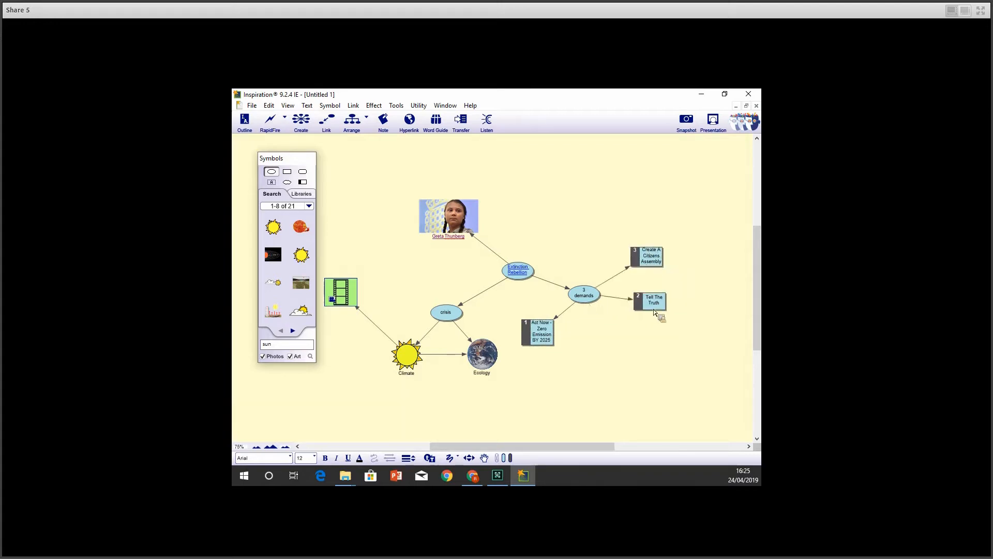
drag(549, 339, 613, 344)
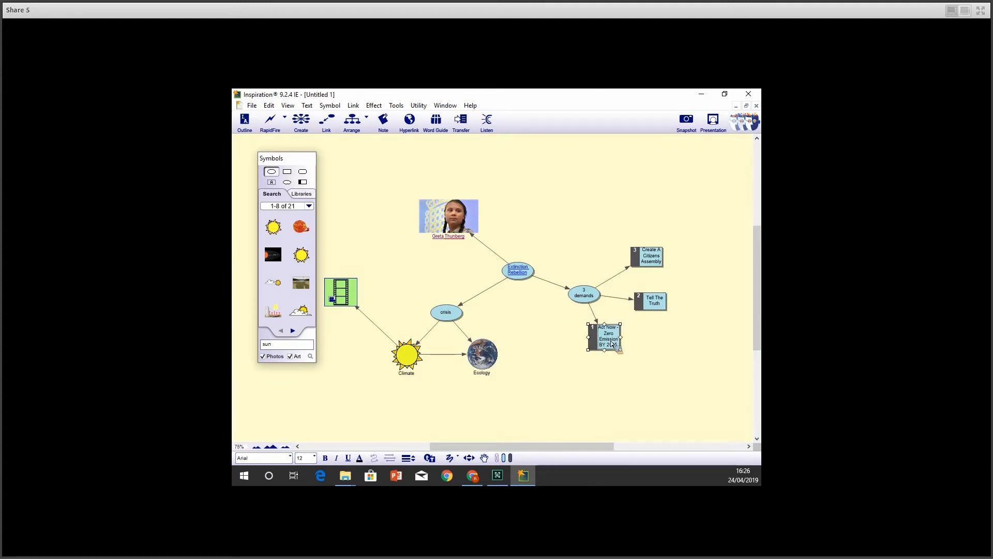
- Use RapidFire on the Act Now demand to add a linked idea, label it How and place it directly below
click(275, 130)
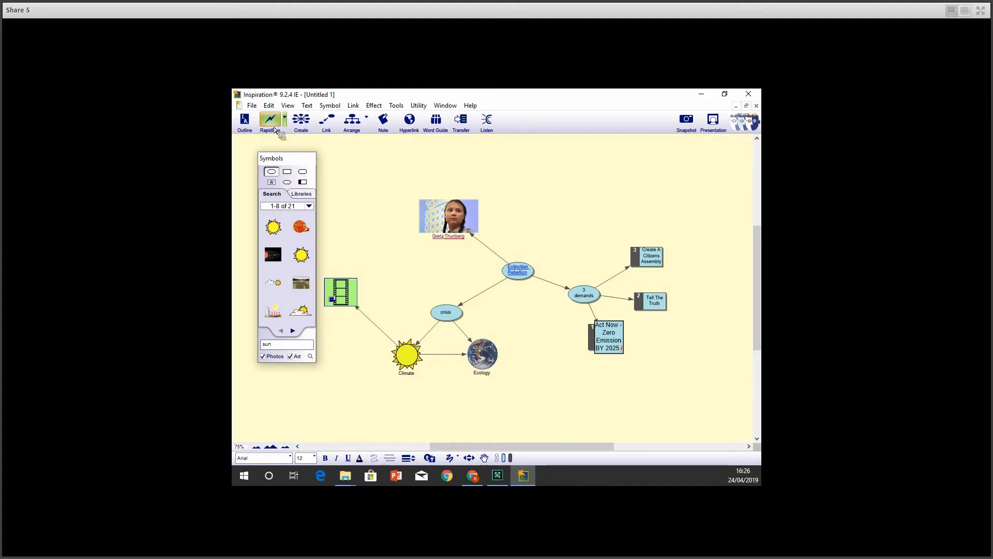
text(ho)
key(BackSpace)
key(BackSpace)
text(ow)
key(Return)
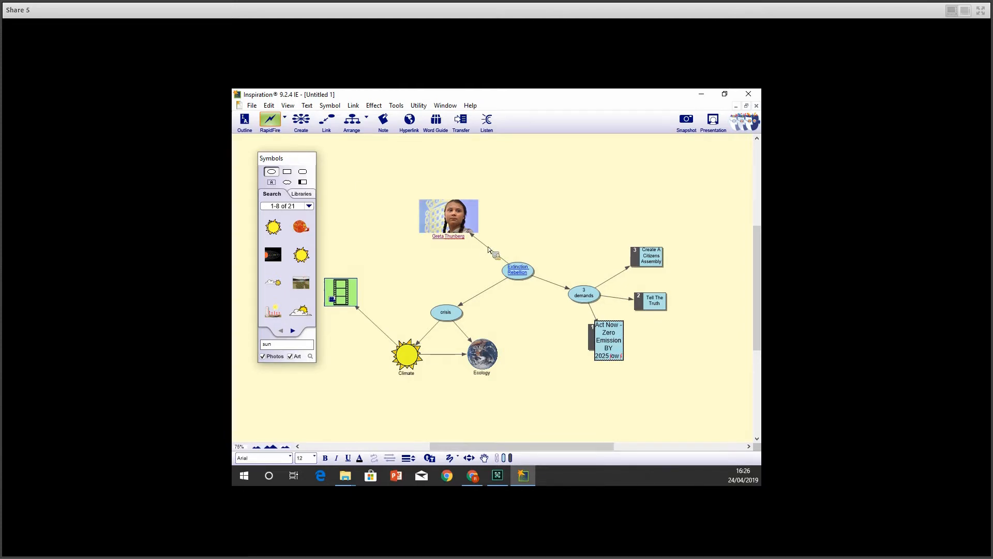
click(627, 369)
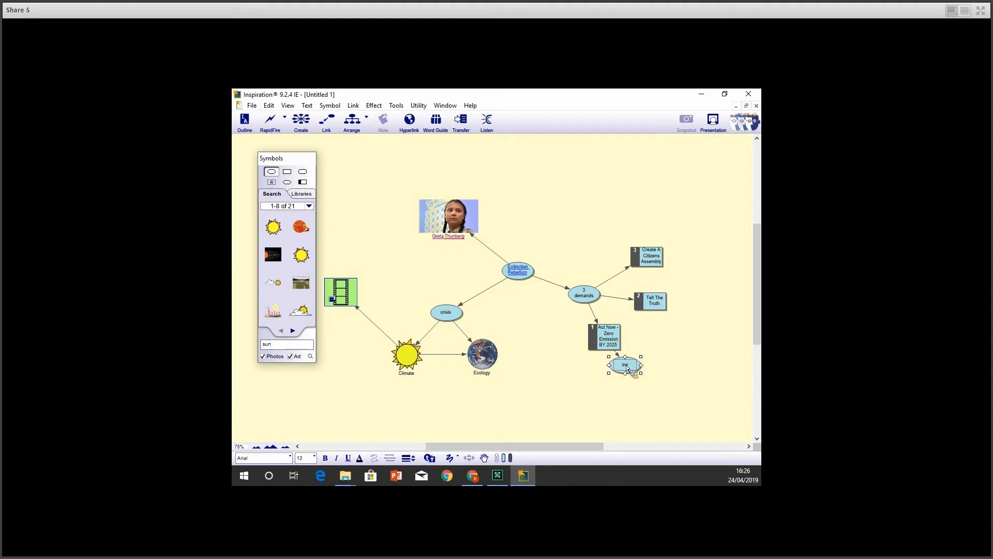
text(Hpw)
click(666, 379)
drag(628, 367, 615, 378)
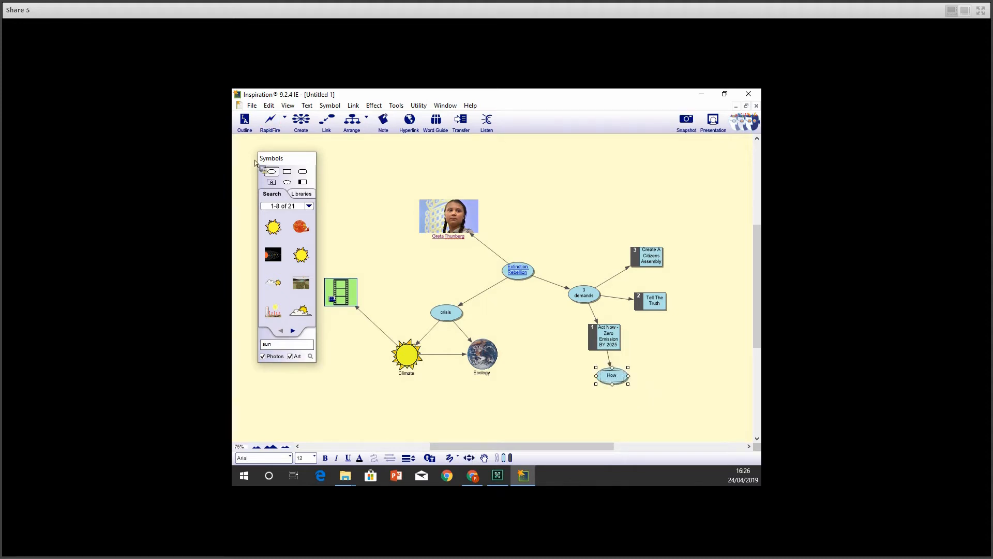
- Use RapidFire on How to add the linked ideas Transport, power generation and Farming
click(270, 120)
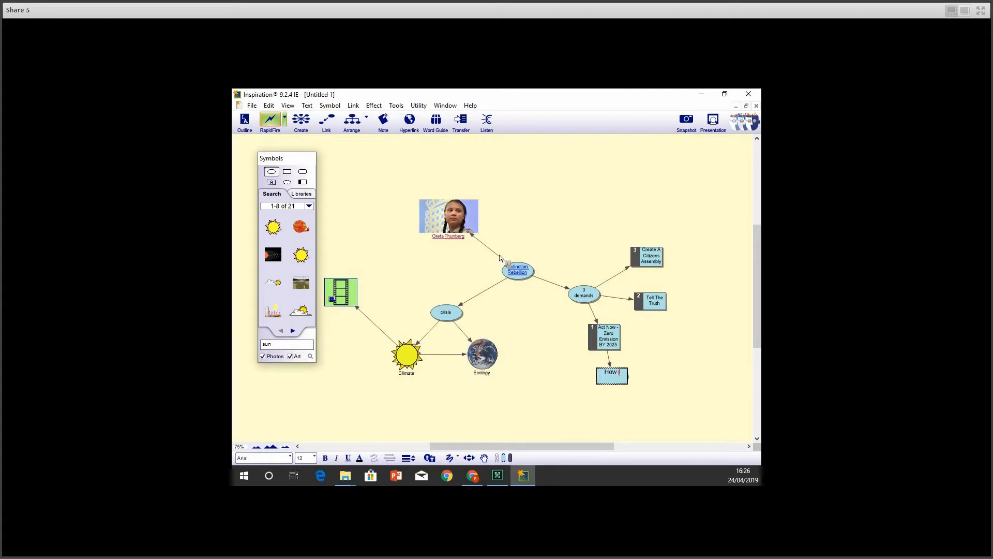
text(Transport)
key(Return)
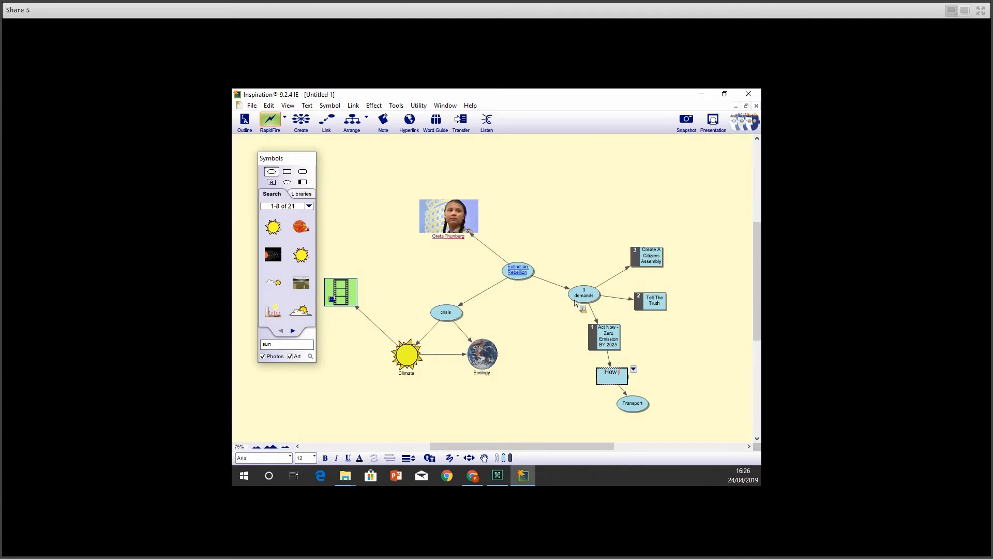
text(powee \Gwene===)
key(BackSpace)
key(BackSpace)
key(BackSpace)
key(BackSpace)
text(ration)
key(Return)
text(Farming)
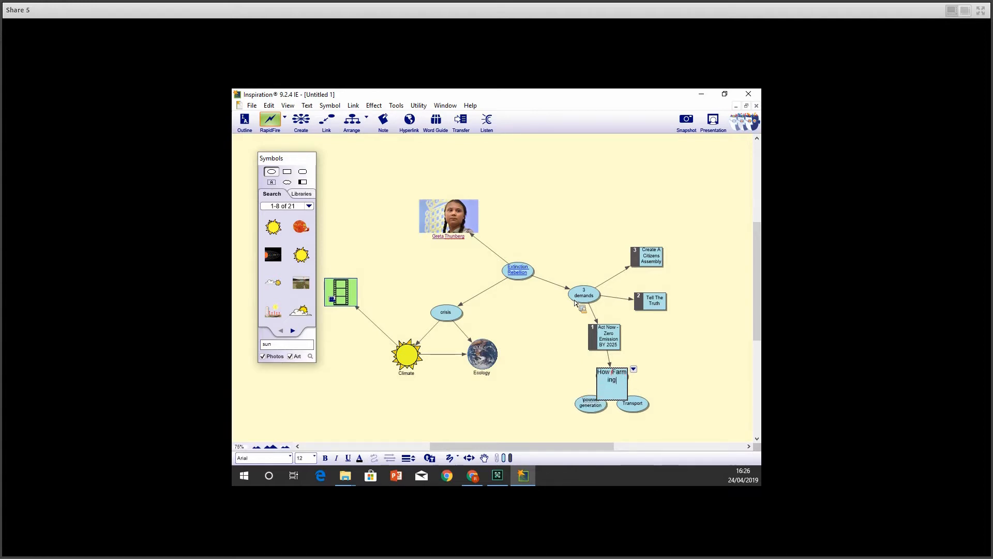
click(720, 402)
click(585, 405)
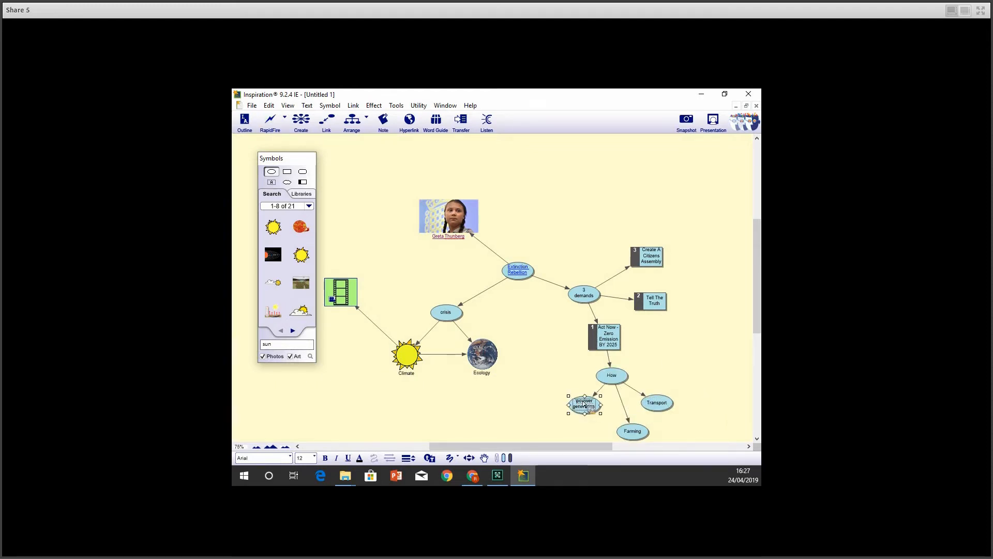
right_click(584, 403)
key(Return)
- Search the symbols for transport, change the Transport idea to the ship and place it to the right of How
double_click(276, 345)
text(tRANSPORT)
key(Return)
drag(276, 232, 656, 403)
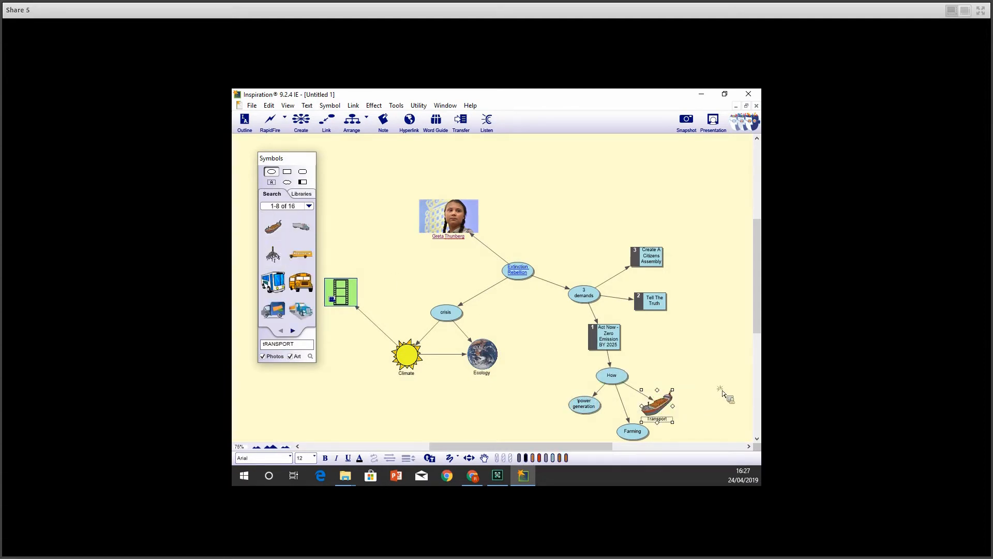
click(715, 407)
drag(659, 397, 683, 381)
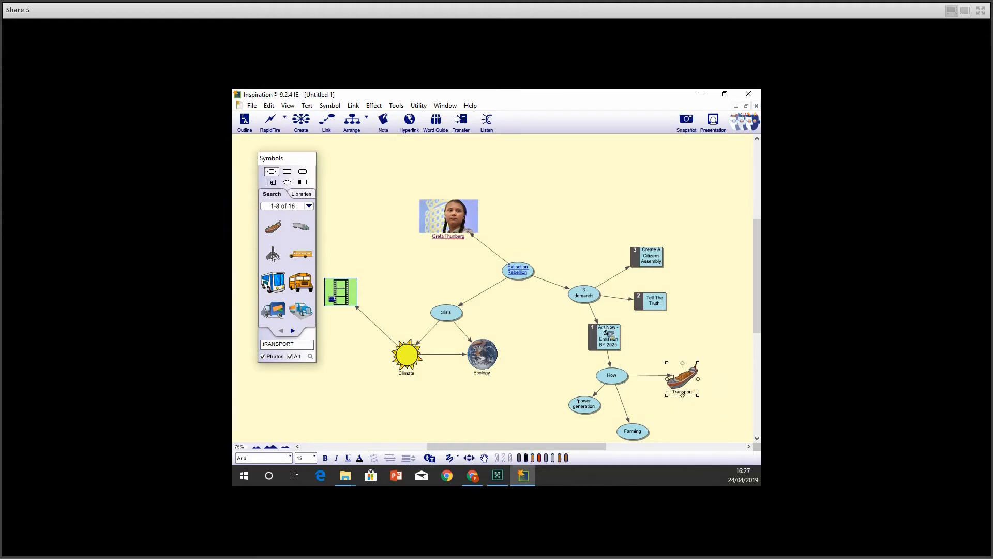
- Add a note to Transport reading "Not much has been done here for shippings."
click(383, 122)
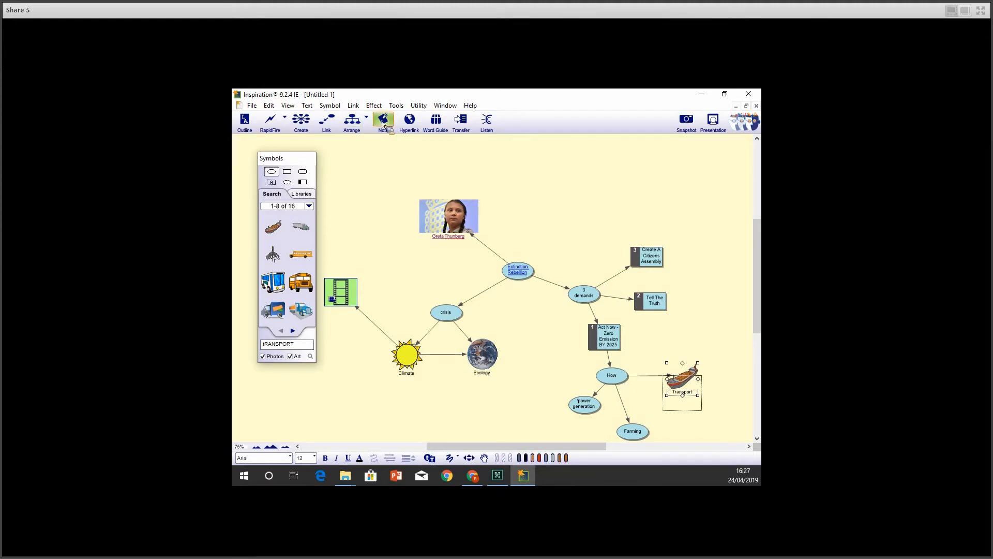
text(nOT MUCH AS)
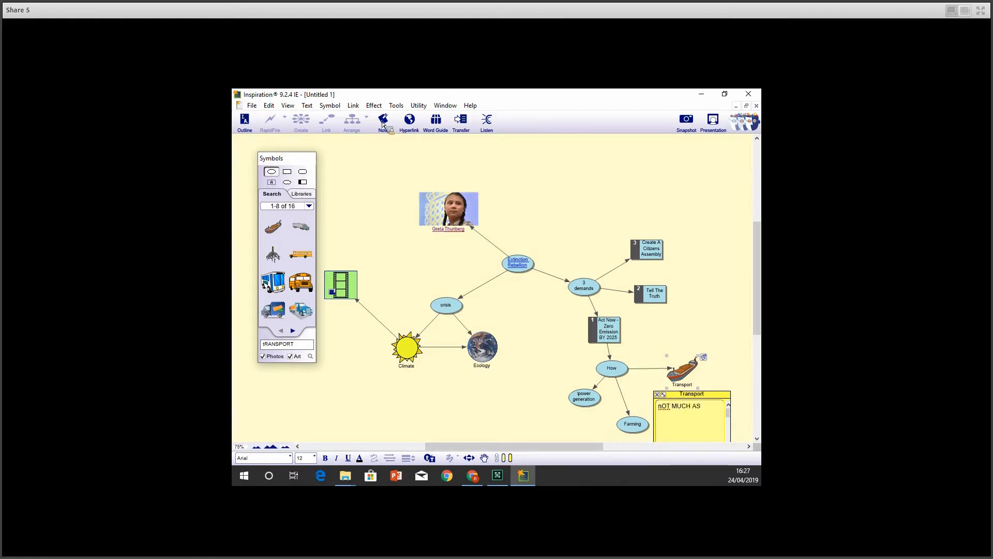
key(BackSpace)
key(BackSpace)
key(BackSpace)
key(BackSpace)
text(uch has been done here for shipping)
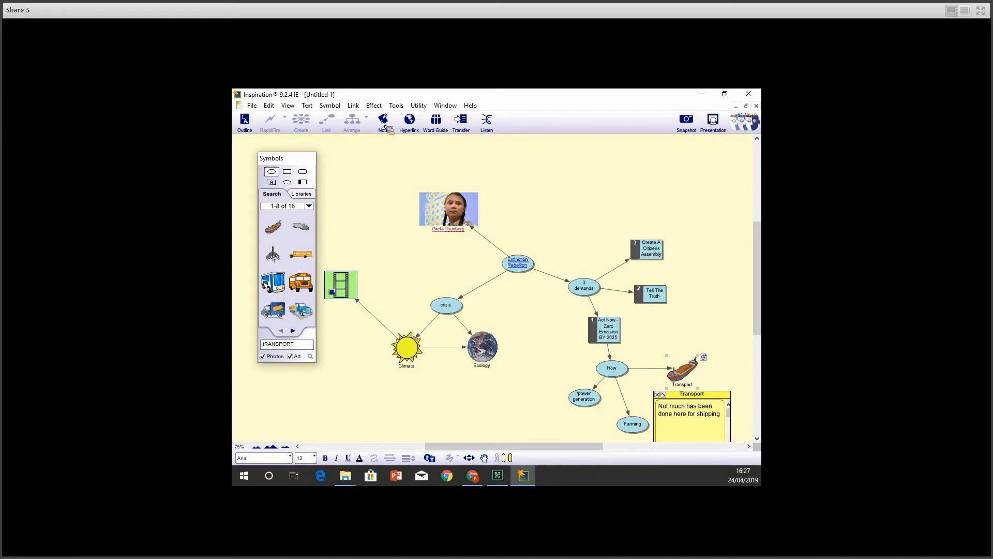
text(s.)
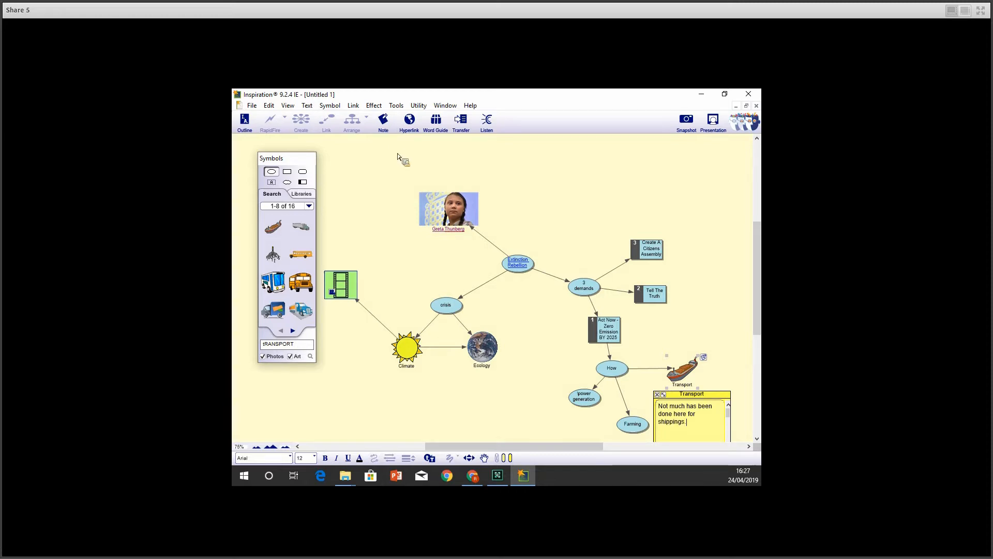
click(739, 307)
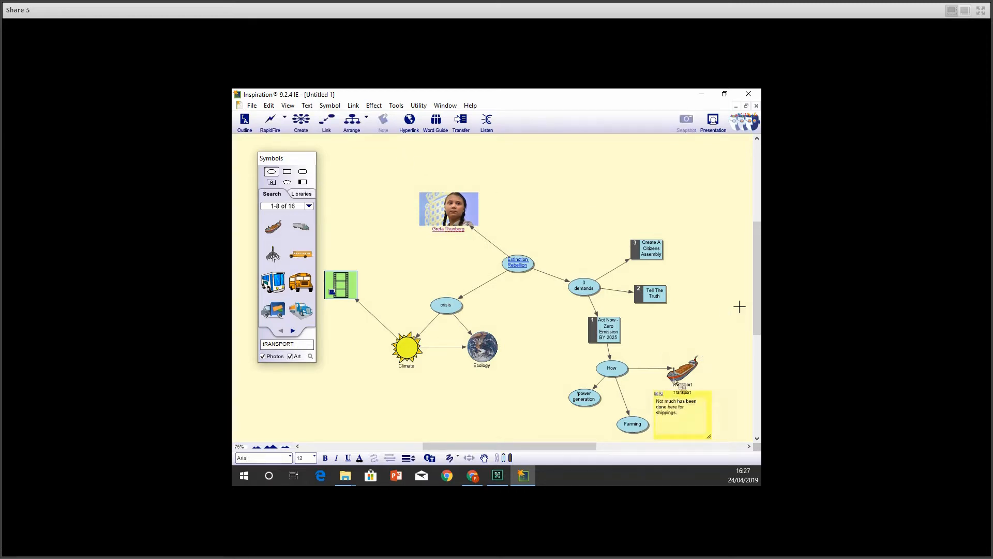
- Record a sound clip of about 9 seconds on the Farming idea, save it and play it back
click(638, 431)
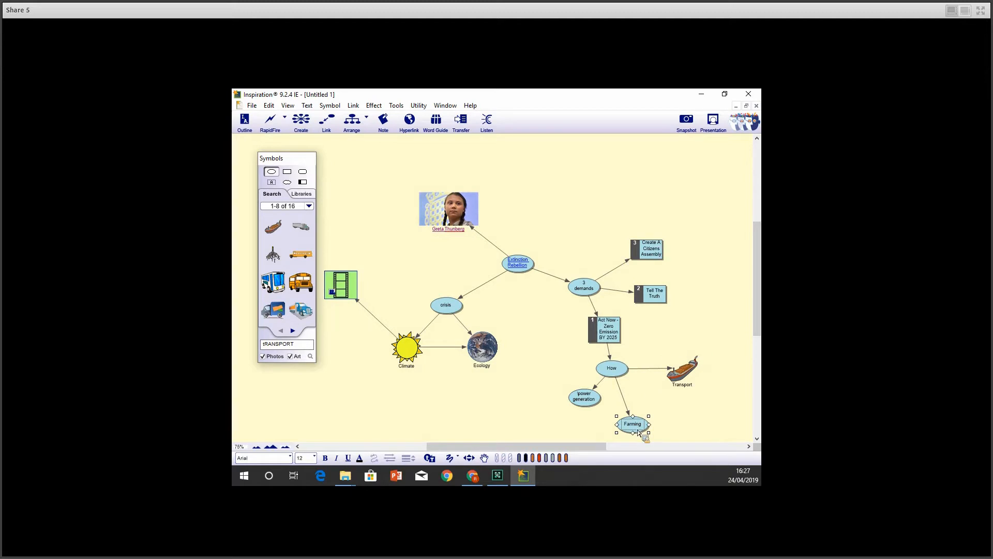
right_click(638, 432)
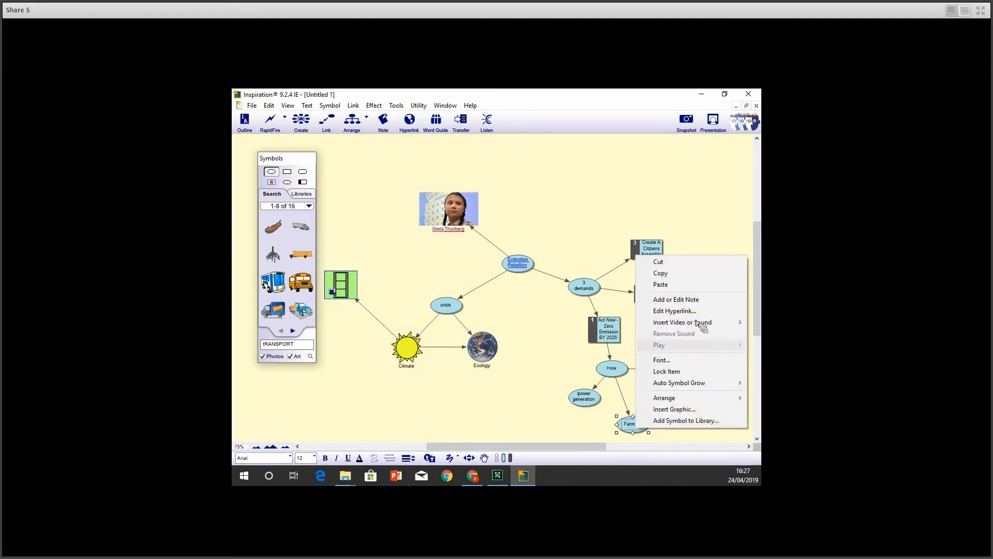
mouse_move(697, 319)
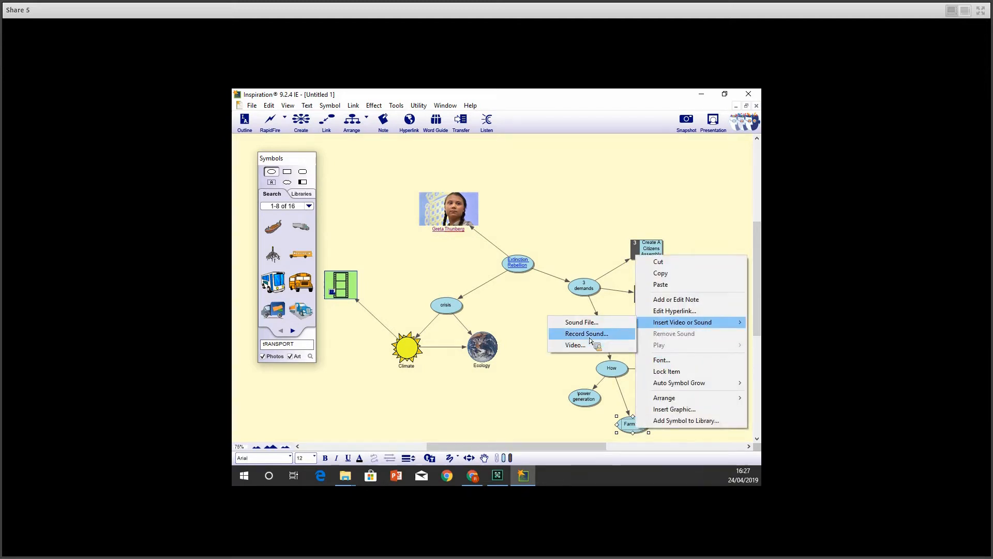
click(590, 335)
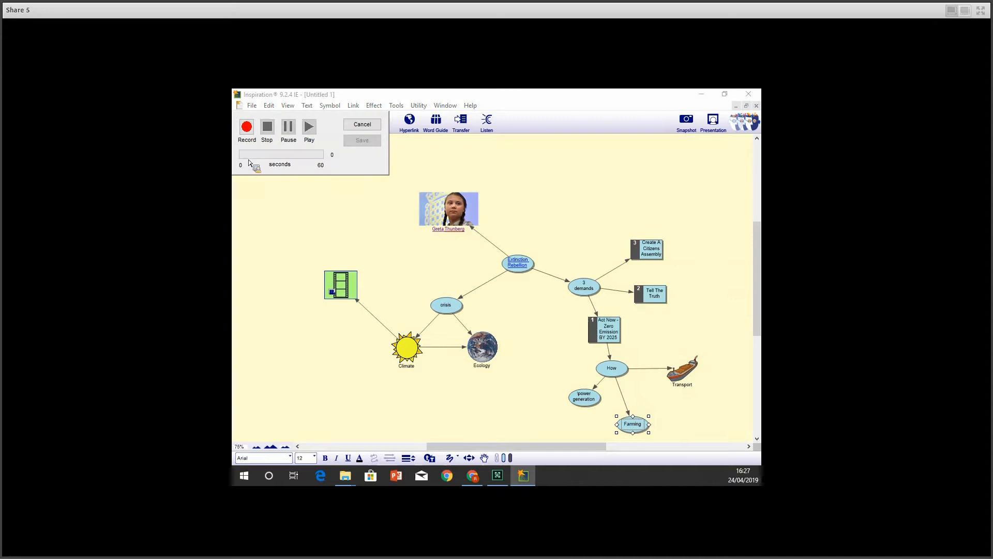
click(247, 127)
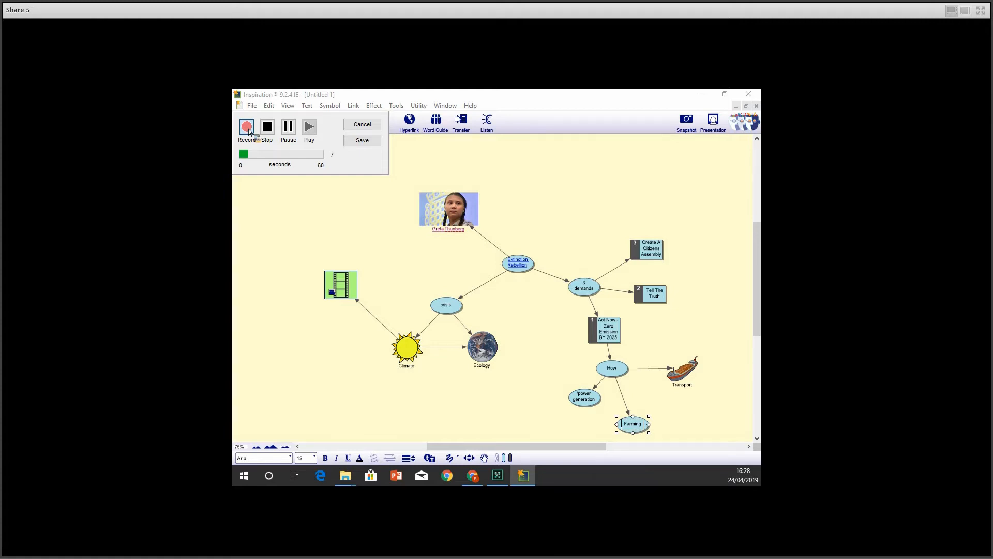
click(265, 131)
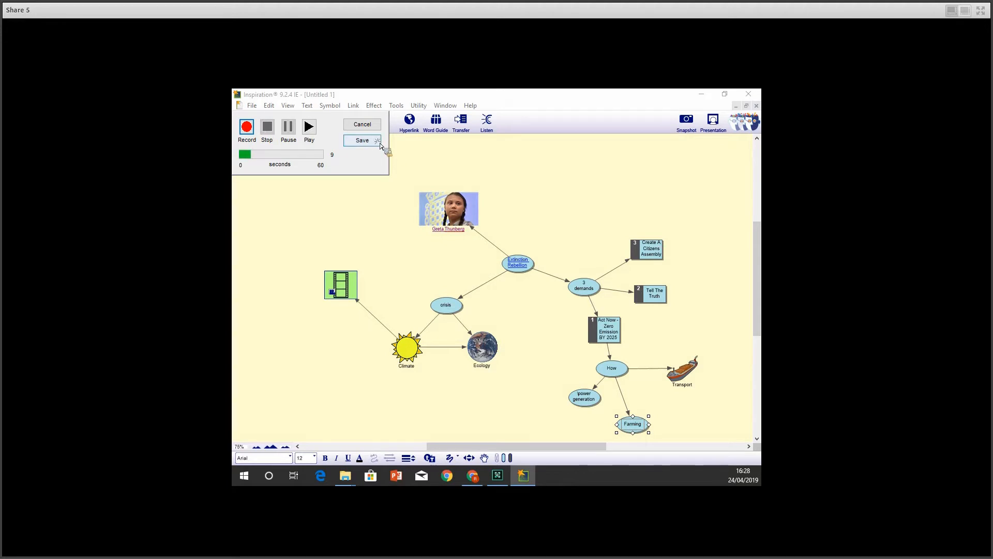
click(363, 140)
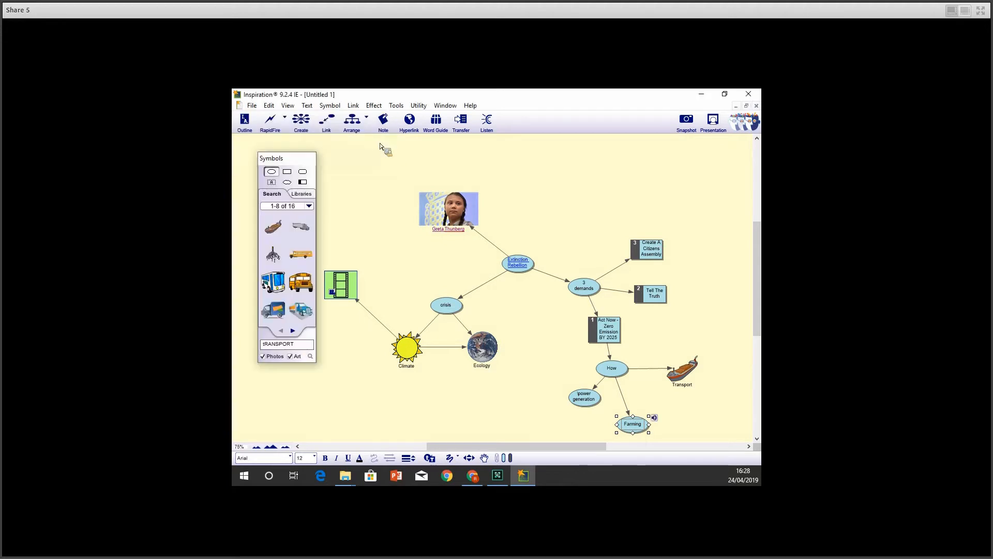
click(657, 419)
click(685, 416)
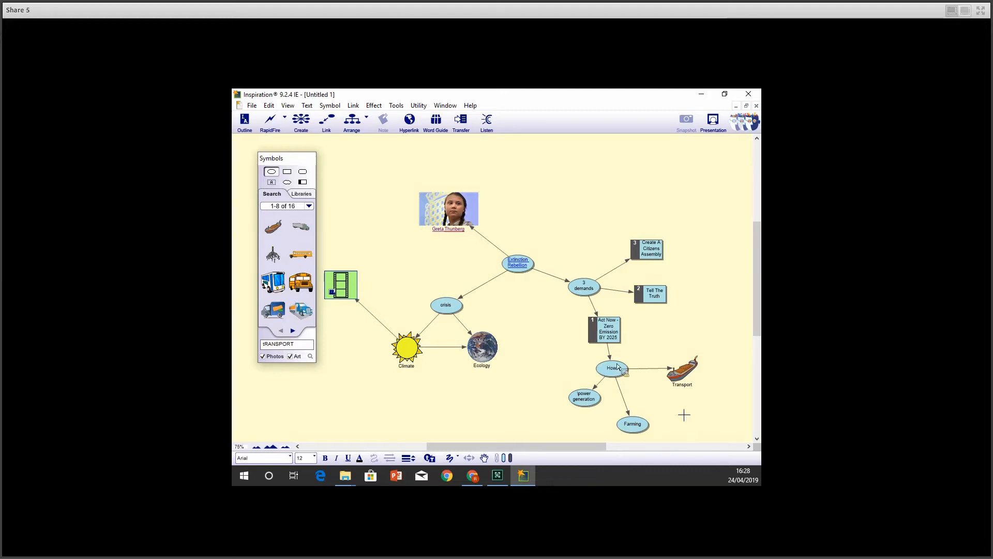
- Move Transport slightly up and add a linked idea labelled "Electrics Cars" below and to the right of it
drag(685, 357, 679, 343)
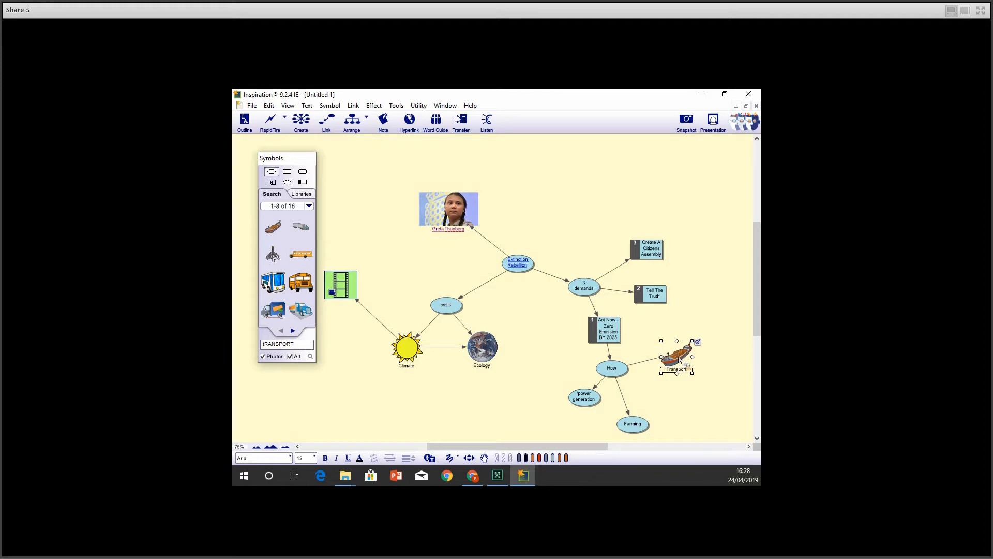
drag(684, 378, 691, 401)
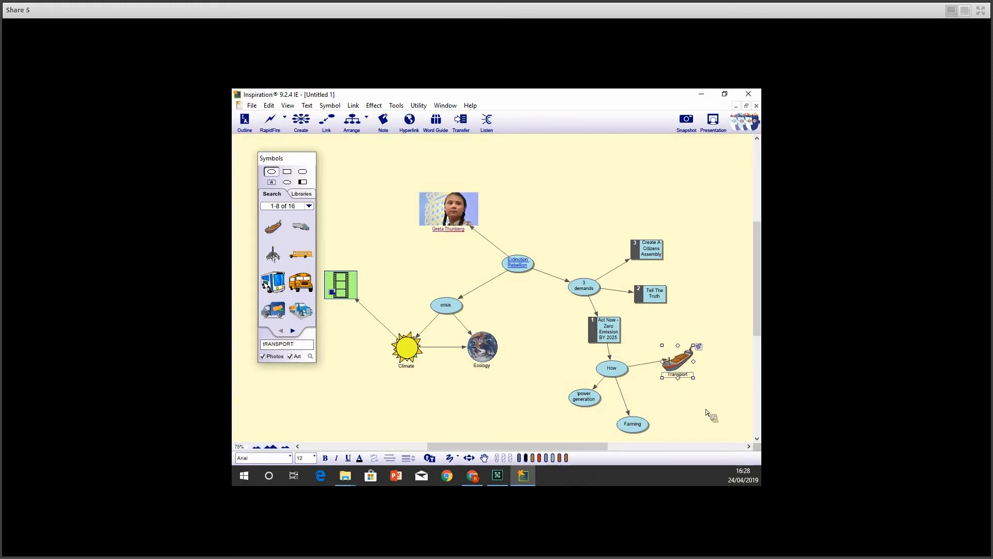
click(707, 412)
click(707, 412)
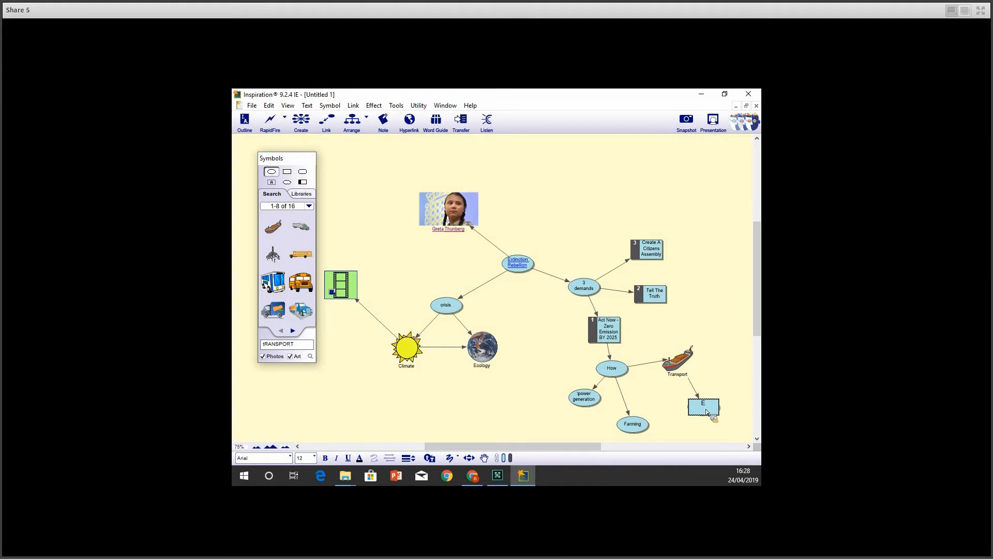
text(Electrics Cars)
- Rearrange Farming to the lower left and power generation to the lower right of How, and link Electrics Cars to power generation
mouse_move(632, 424)
mouse_down()
mouse_move(557, 430)
mouse_move(649, 420)
mouse_up()
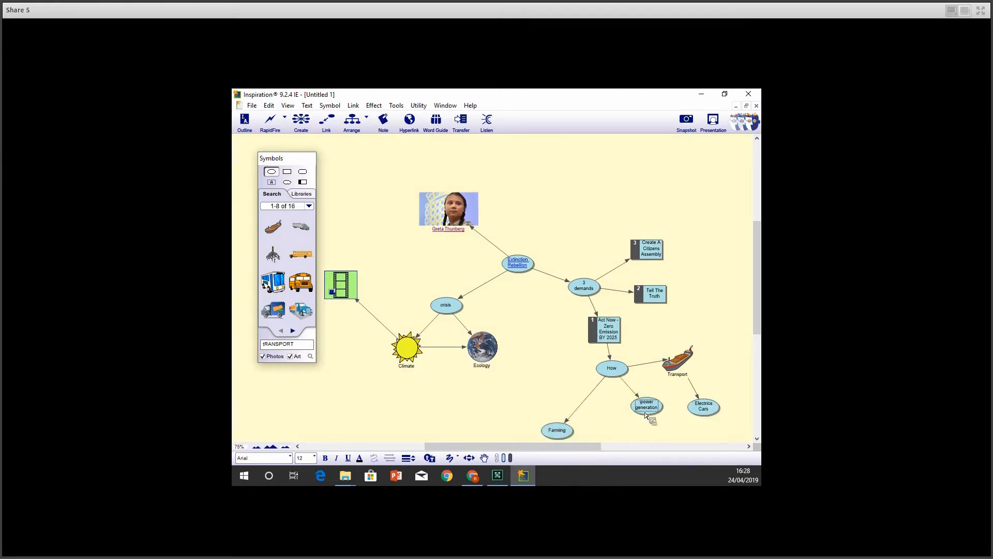
click(707, 410)
drag(689, 412, 666, 423)
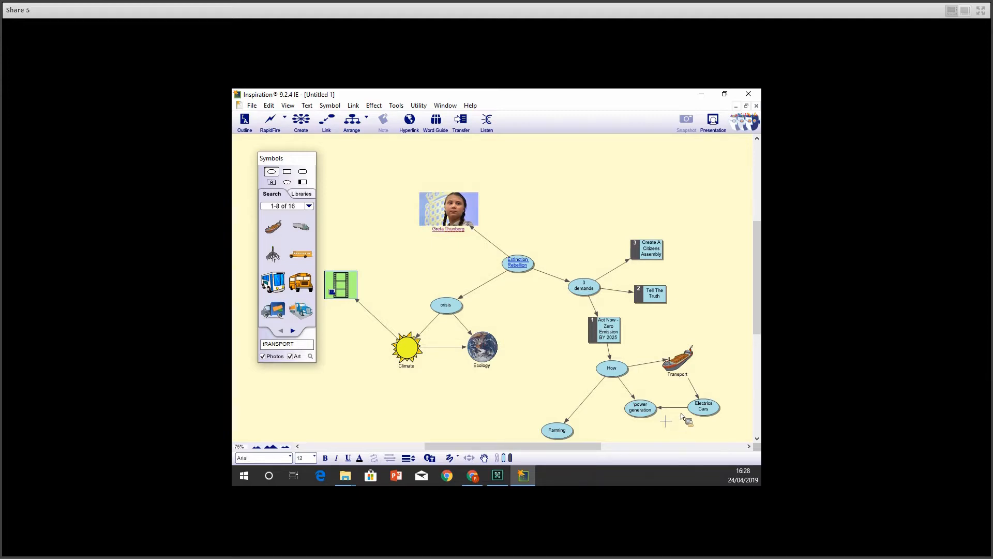
drag(643, 414, 640, 422)
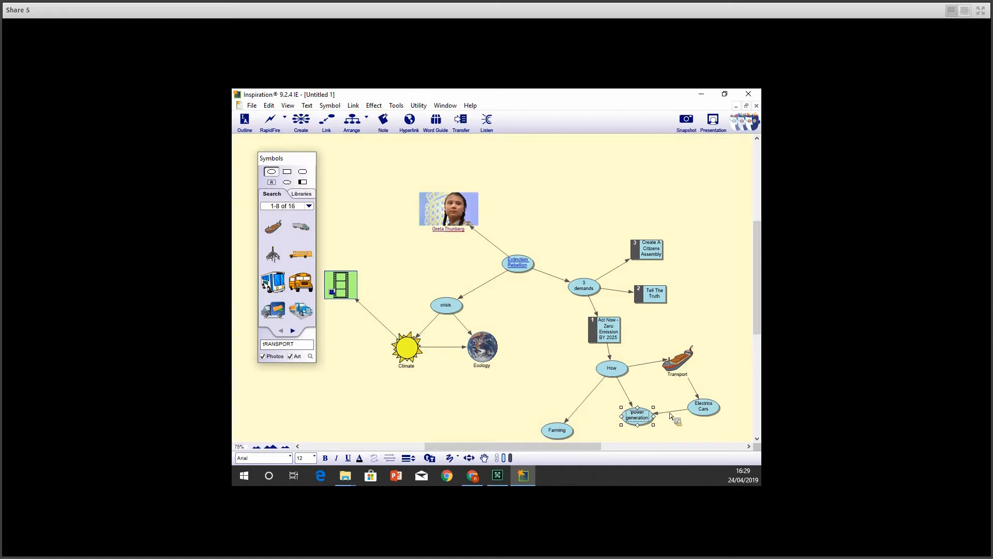
- Set the link between Electrics Cars and power generation to have arrows in both directions
right_click(671, 415)
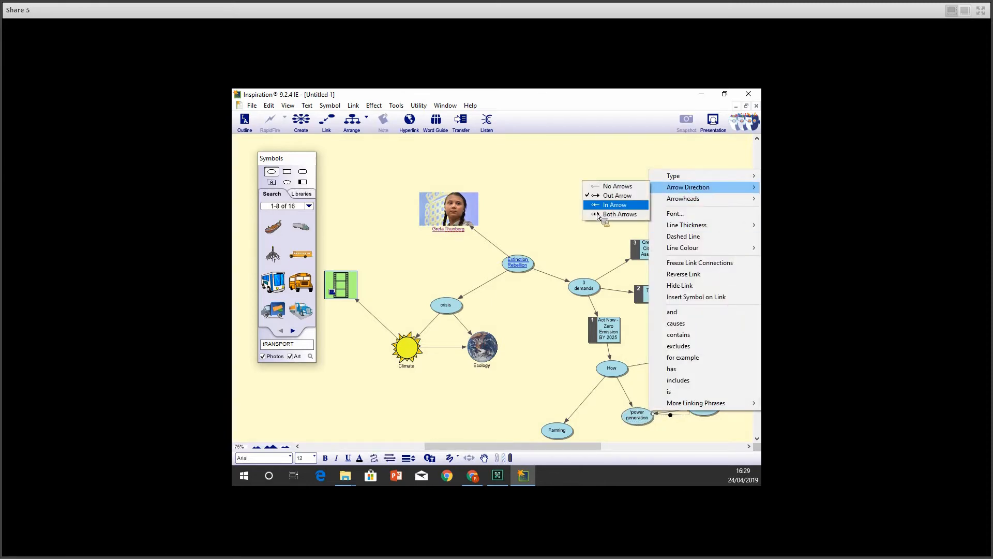
click(604, 214)
click(697, 426)
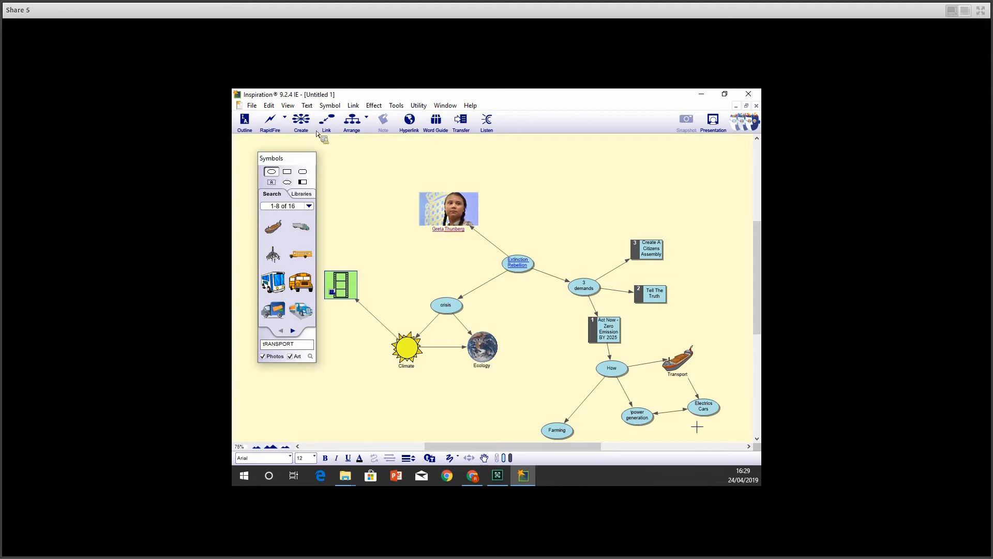
- Switch to the outline view and move the Transport topic below power generation under How
click(246, 121)
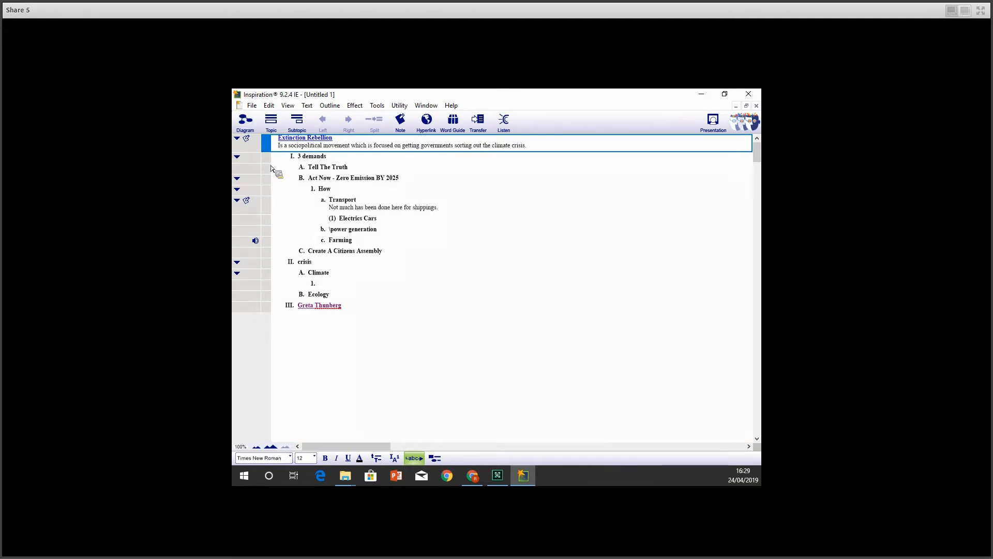
click(267, 203)
drag(268, 220, 262, 235)
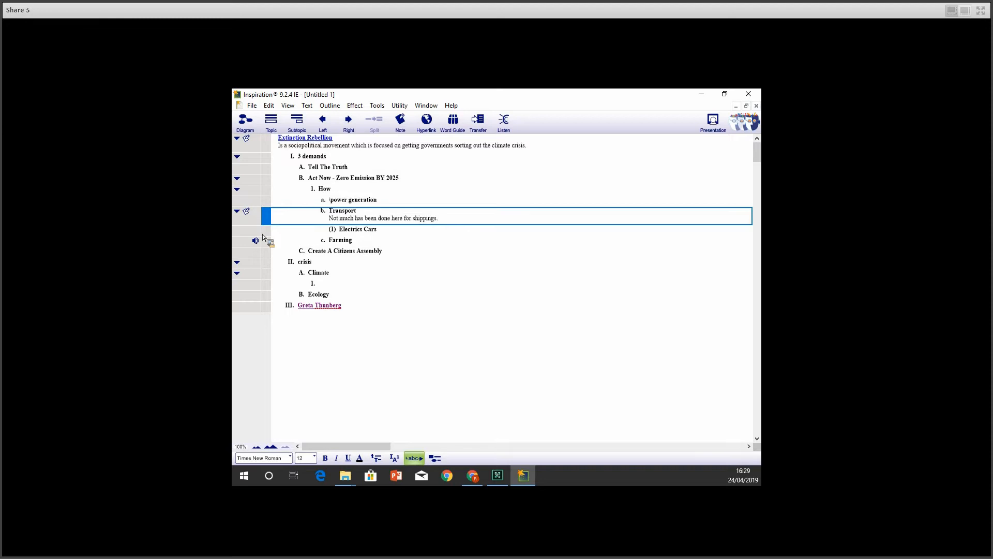
- Add a note reading "This is a real crisis" to the Tell The Truth topic in the outline
click(344, 169)
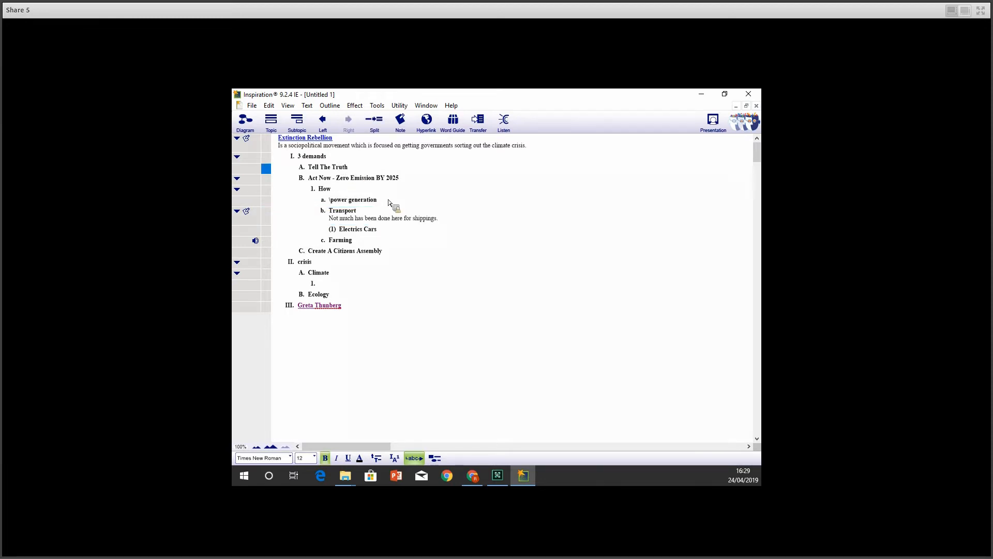
key(ctrl+y)
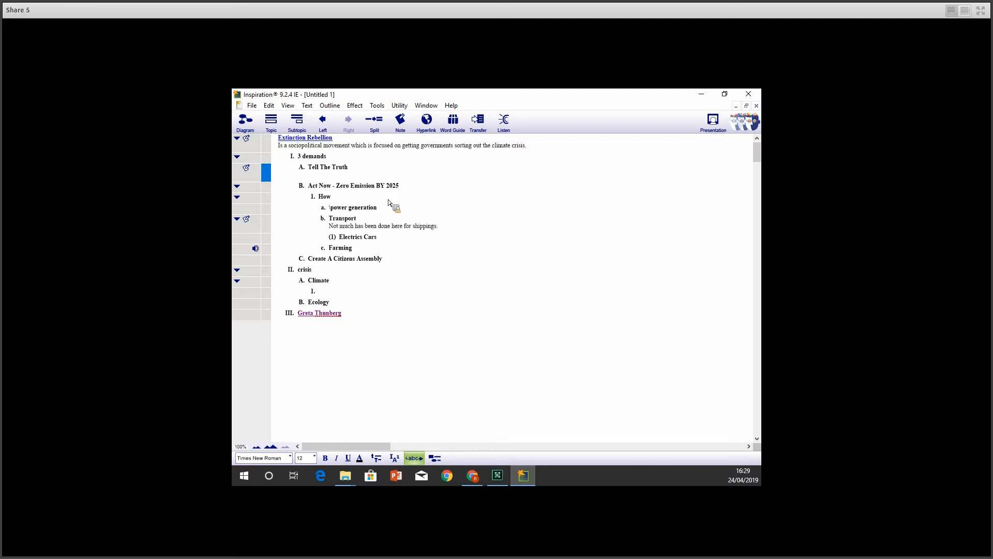
text(This is a rral cr)
click(337, 168)
click(343, 176)
key(BackSpace)
key(BackSpace)
key(BackSpace)
text(real)
click(522, 261)
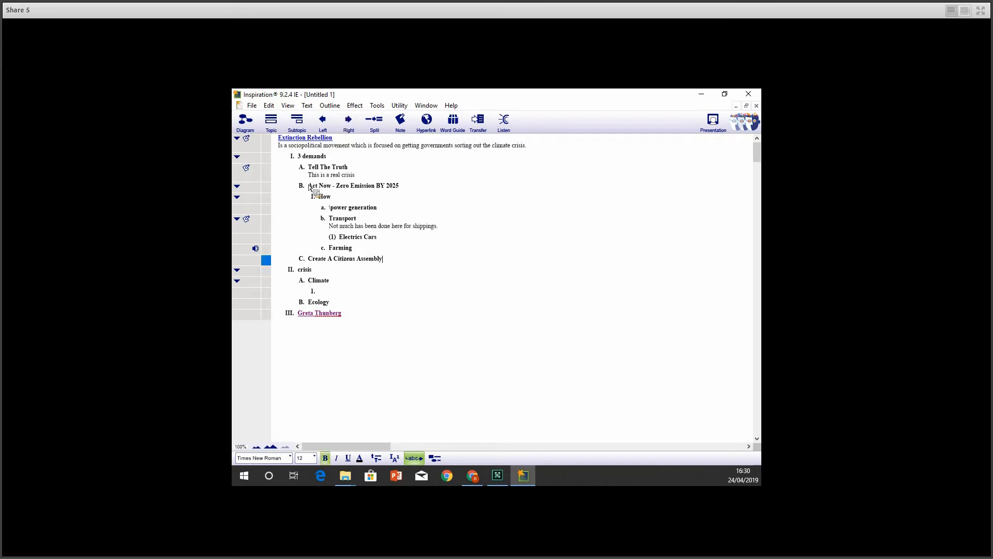
- Return to the diagram view, open the Tell The Truth note, move it to the right of the idea and close it
click(245, 122)
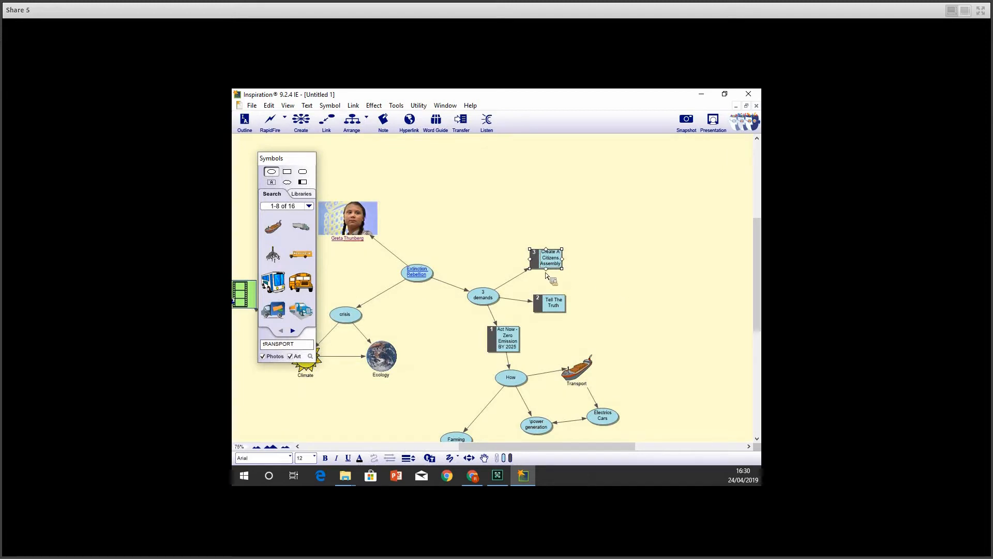
click(561, 303)
click(571, 297)
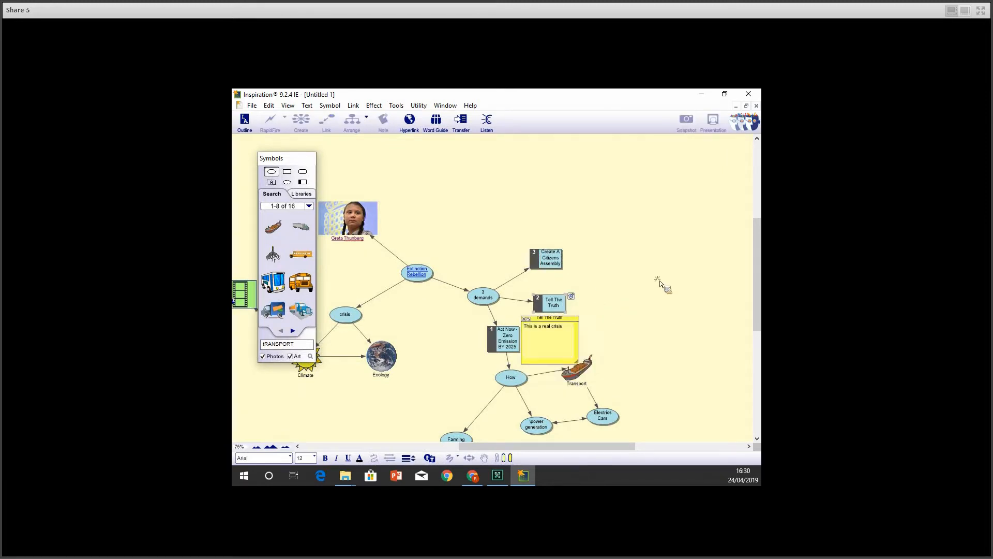
drag(570, 321, 640, 287)
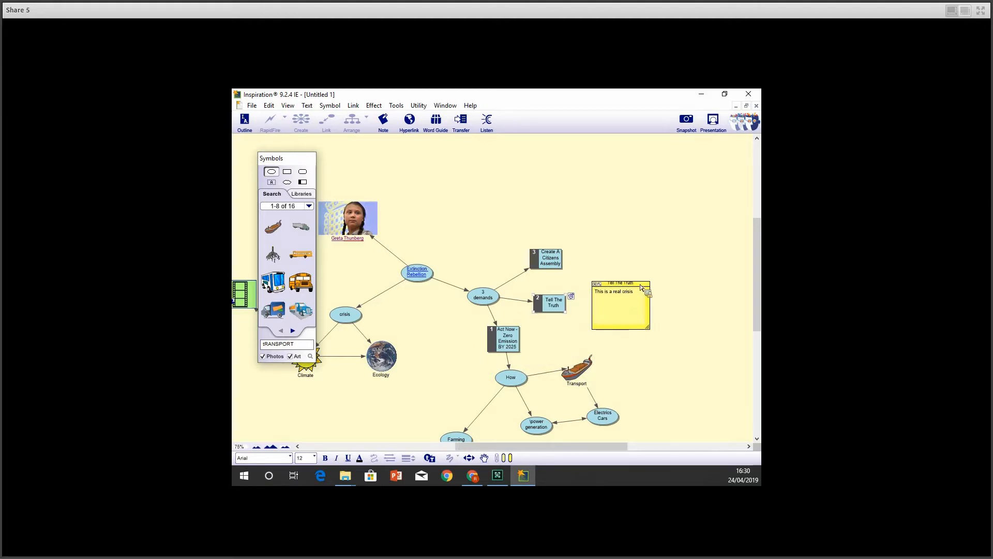
click(596, 284)
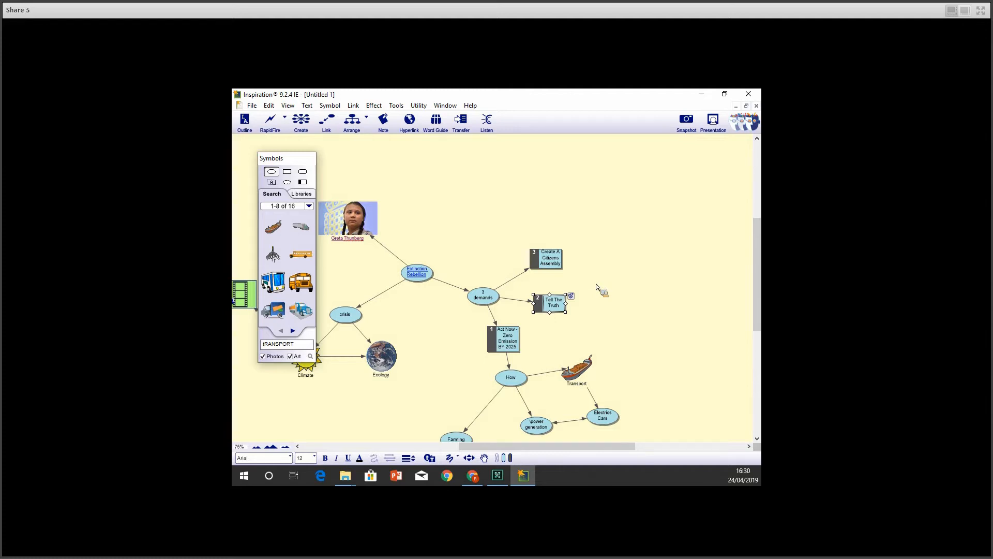
- Switch back to the outline, hide Transport's note, and collapse and re-expand the subtopics of How
click(245, 121)
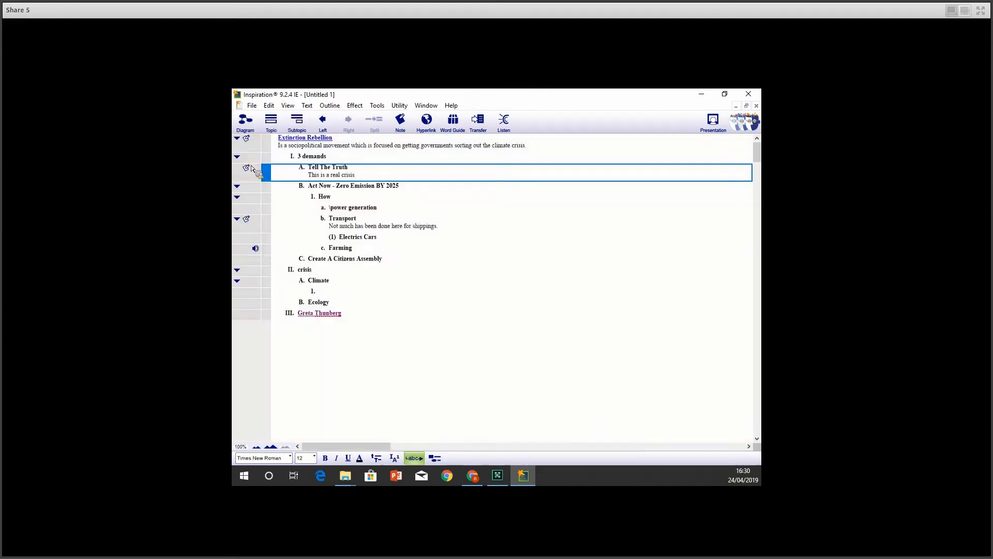
click(246, 219)
click(237, 197)
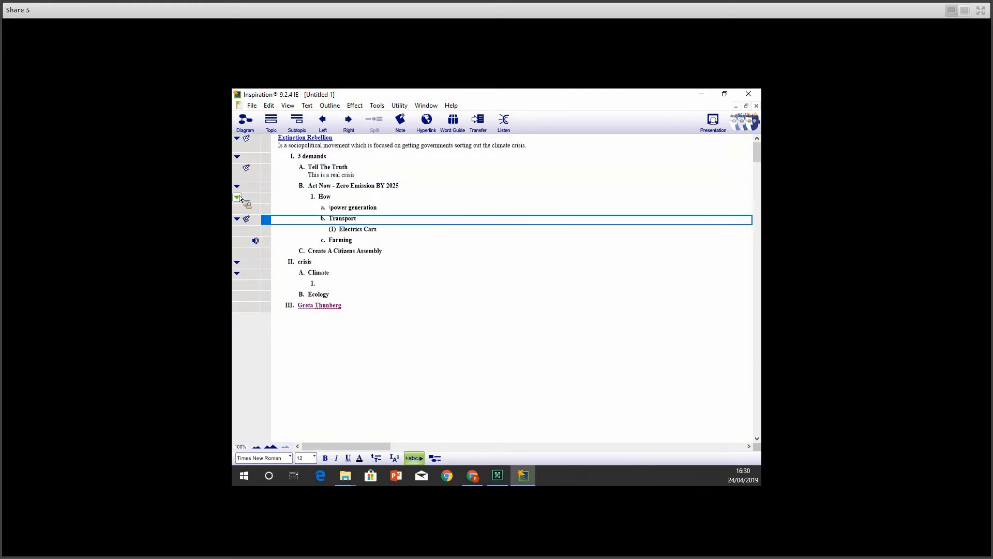
click(238, 197)
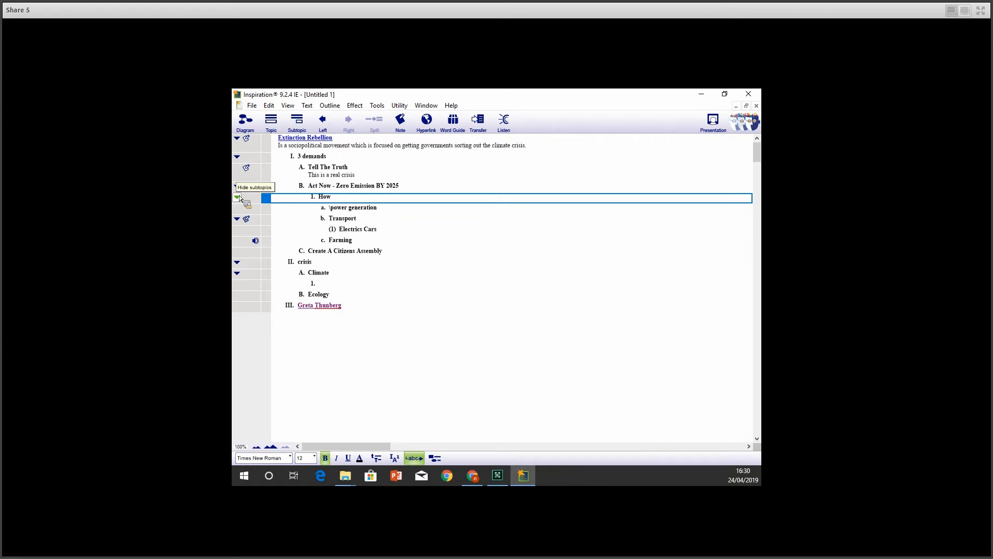
- Show the diagram symbols beside the outline topics
click(435, 458)
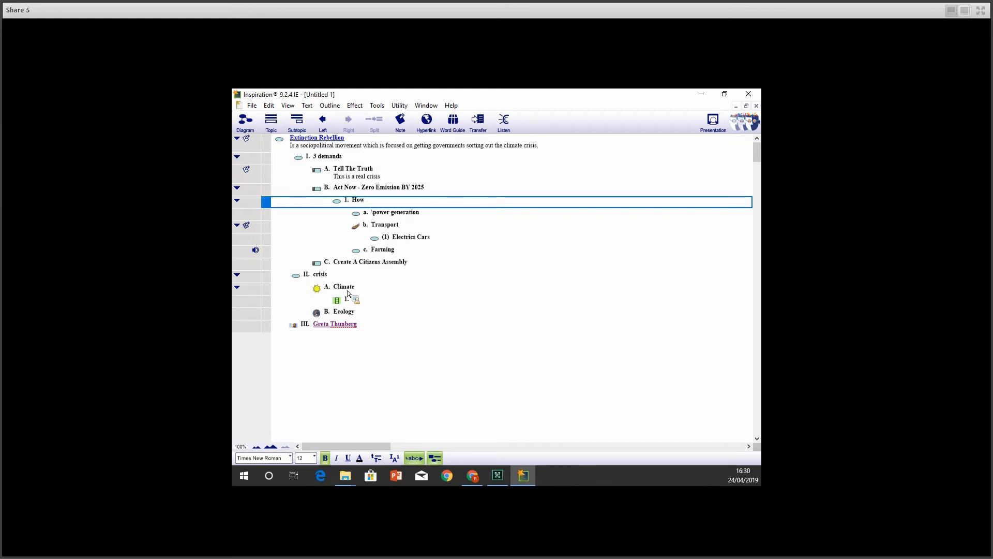
- Transfer the diagram and outline with topics, notes and indentation to Word, saving the document as Extinction Rebellion on the Desktop
click(484, 125)
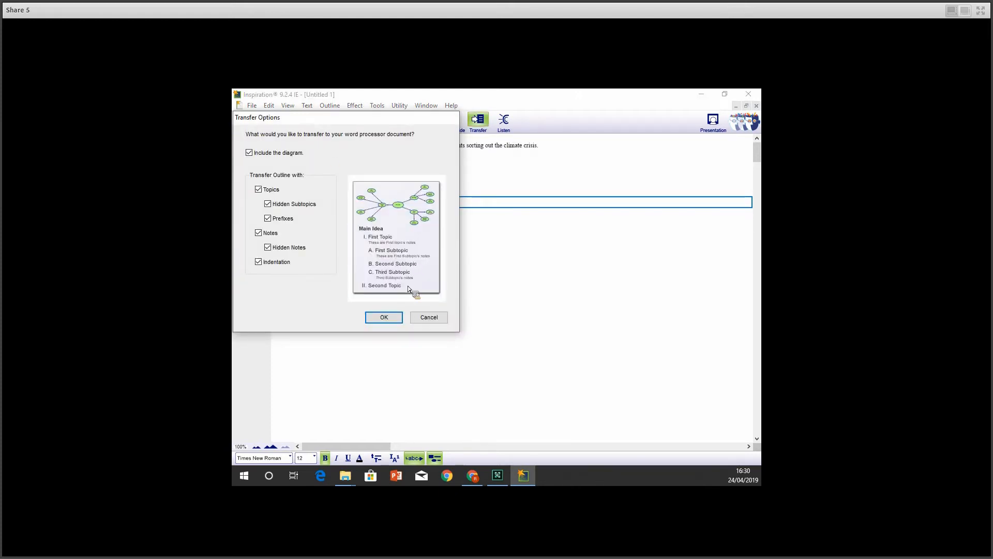
click(393, 319)
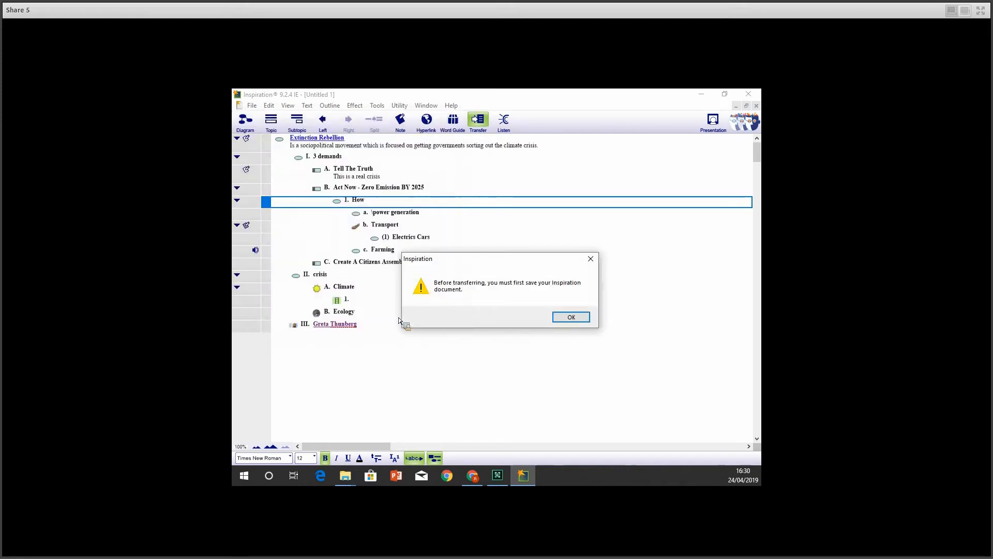
click(578, 322)
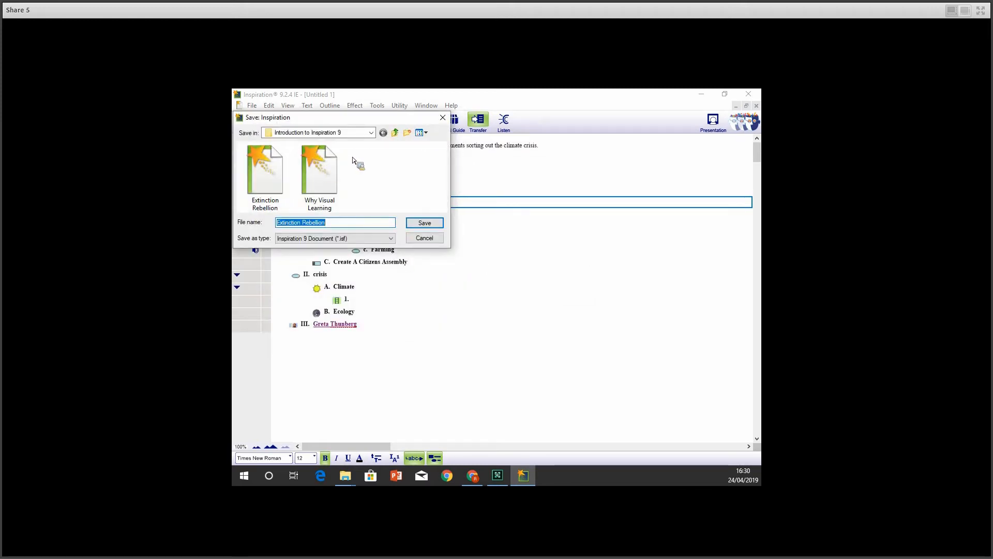
click(369, 133)
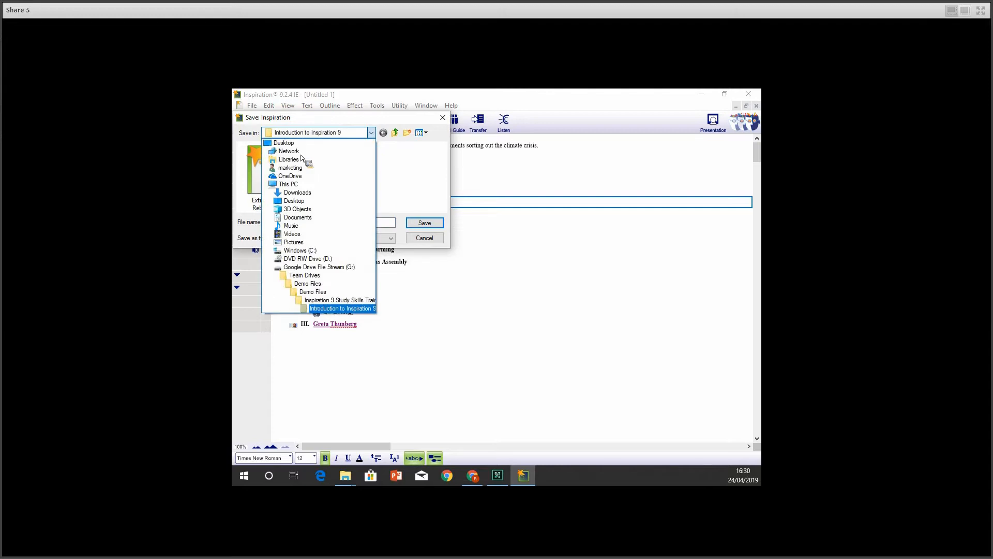
click(303, 202)
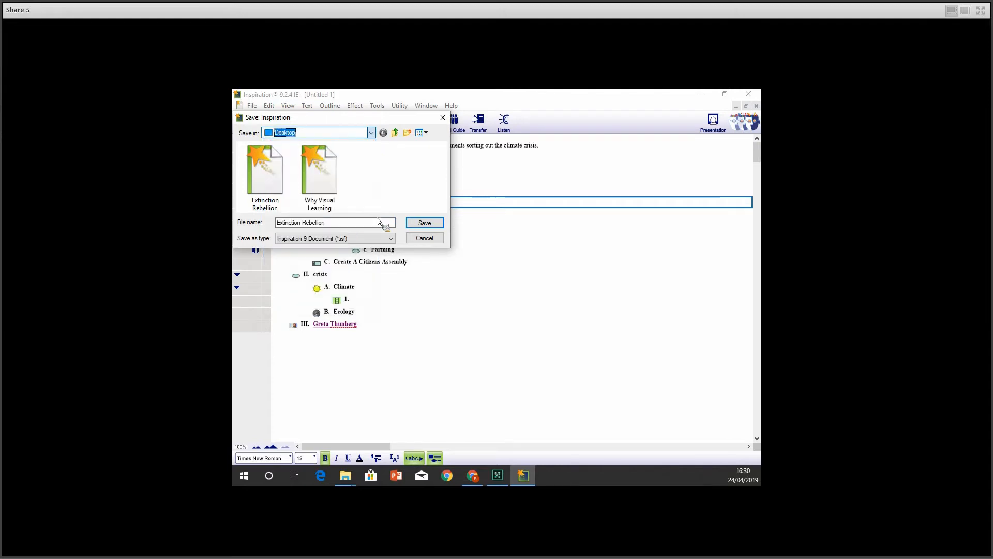
click(426, 225)
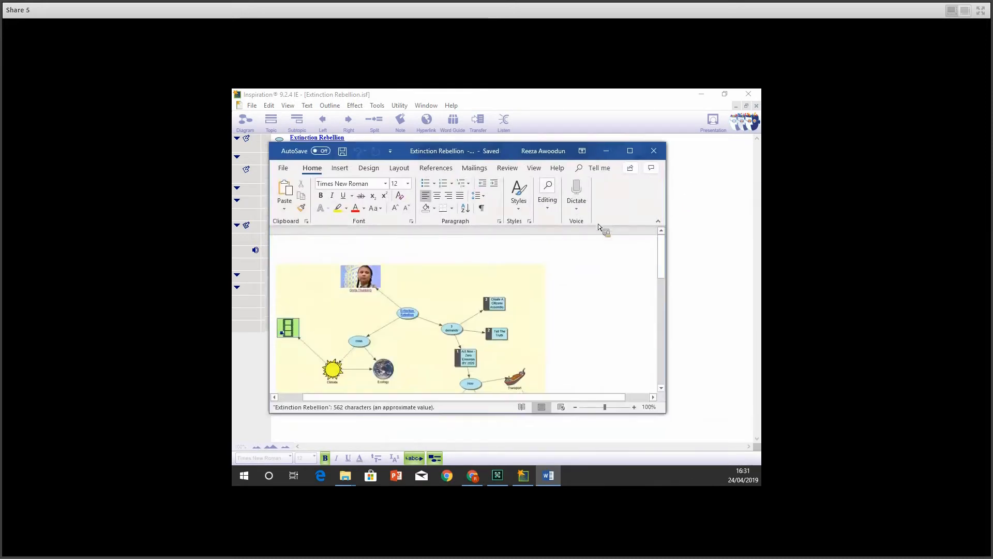
- Review the transferred outline in Word, close the document and switch back to Inspiration
drag(666, 253, 660, 328)
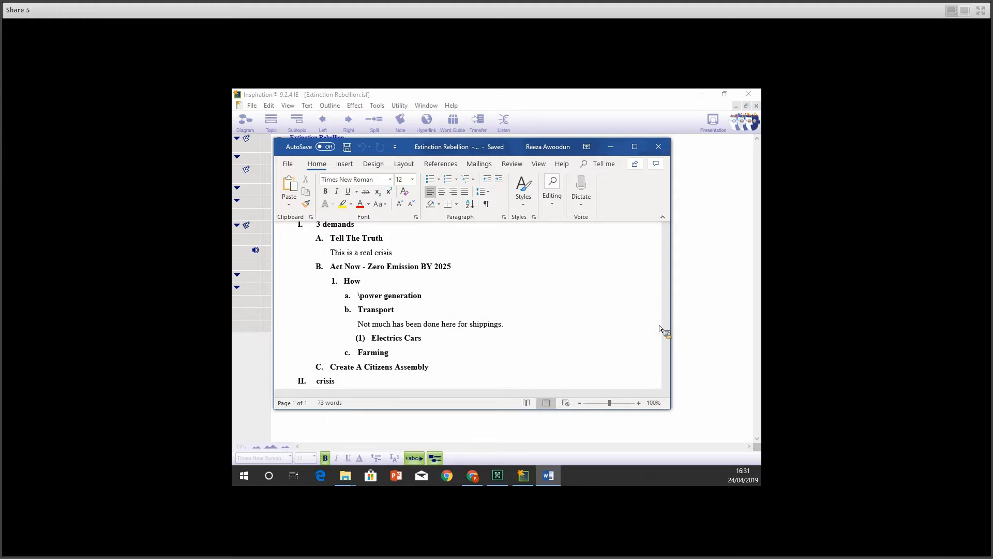
click(659, 147)
mouse_move(476, 472)
mouse_move(522, 475)
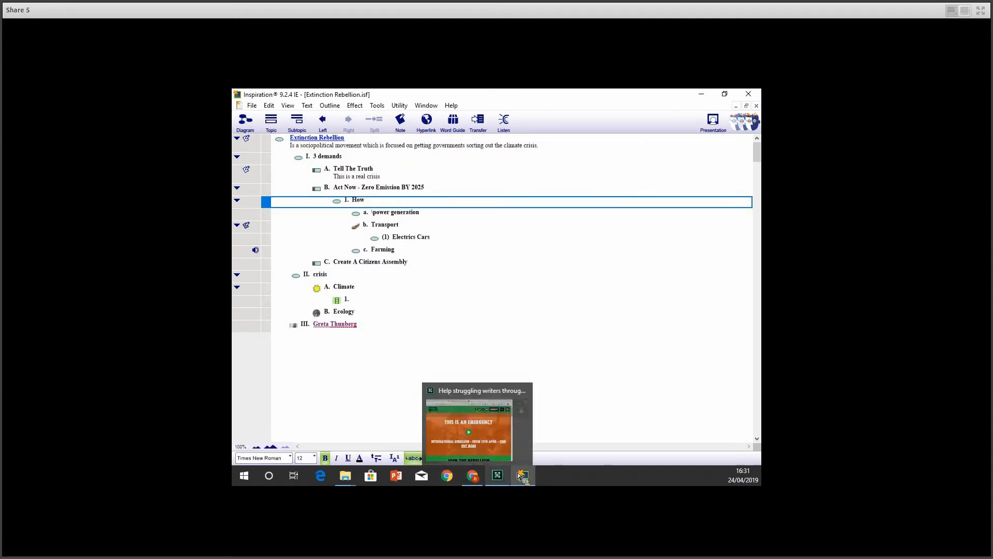
click(547, 438)
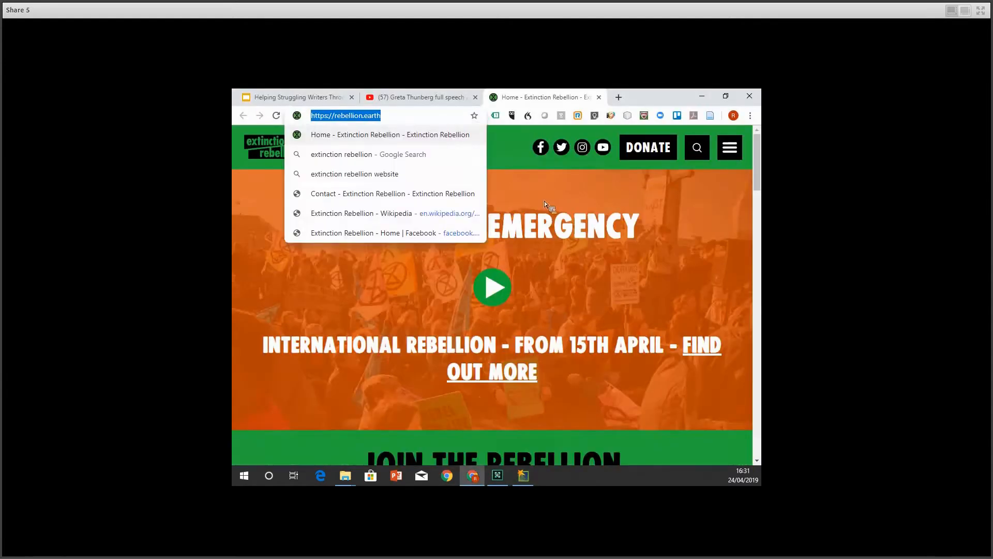
click(529, 480)
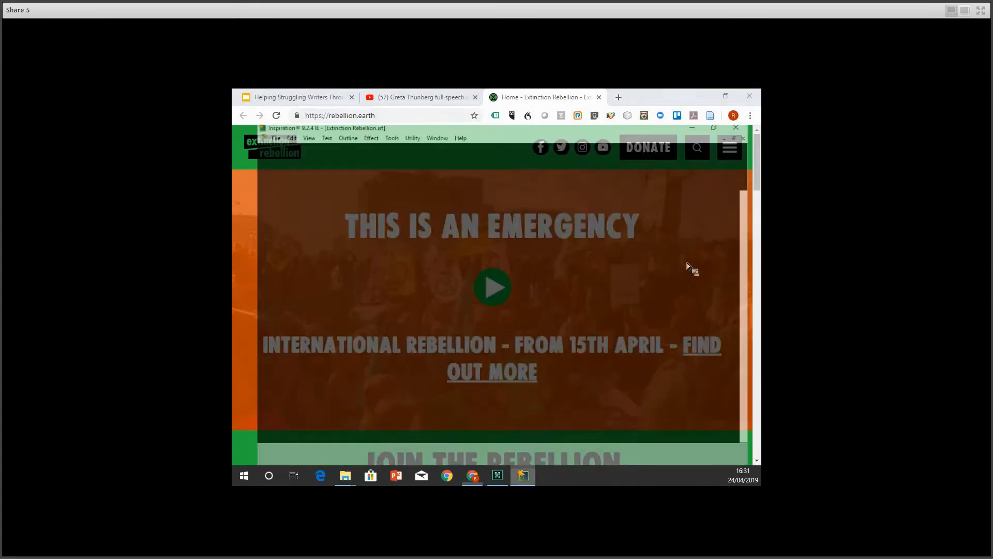
- Open the mind map as a presentation and look through the second, 3 demands and crisis slides
click(717, 120)
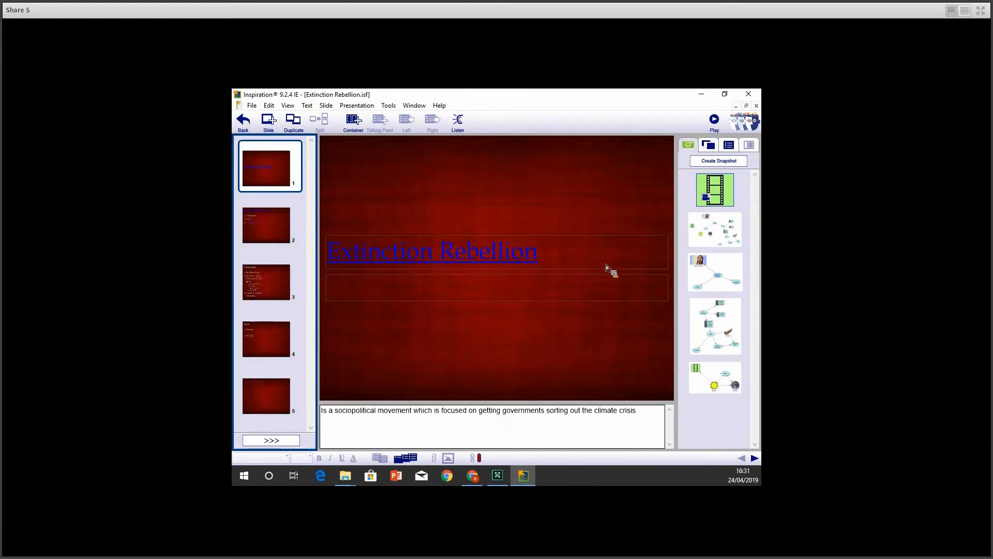
click(251, 212)
click(278, 272)
click(278, 326)
- Place the central Extinction Rebellion idea snapshot on the 3 demands slide and the 3 demands branch snapshot on the crisis slide
click(277, 276)
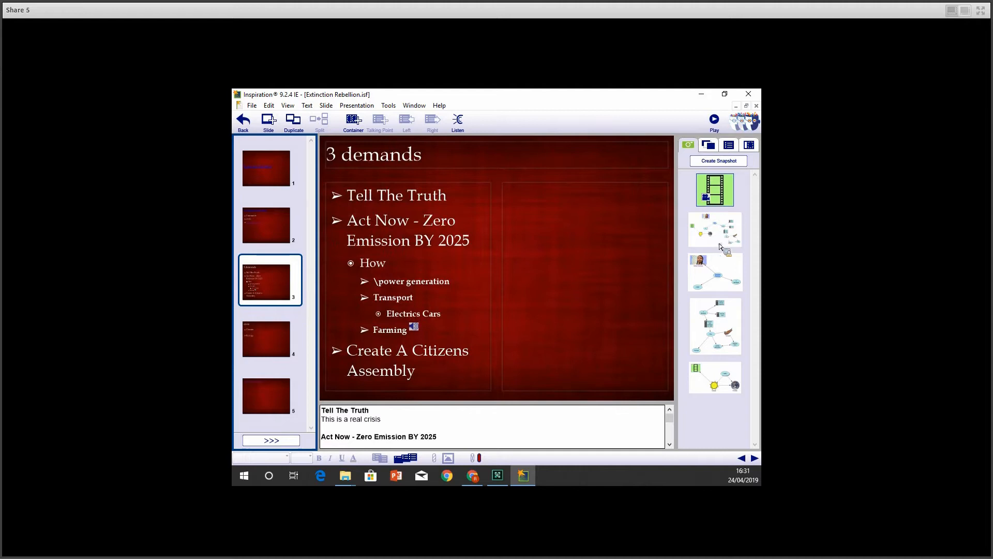
drag(722, 274, 592, 258)
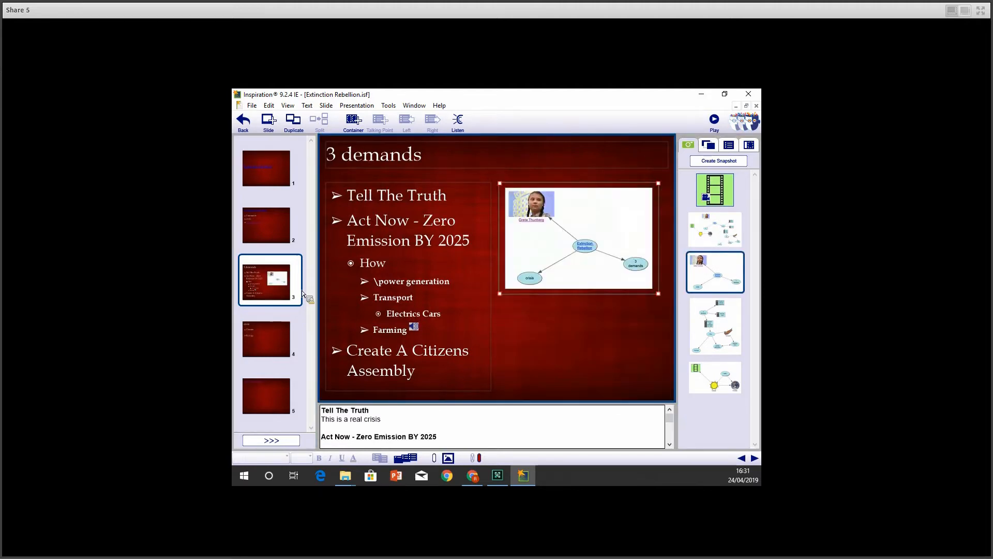
click(265, 345)
drag(705, 322, 575, 219)
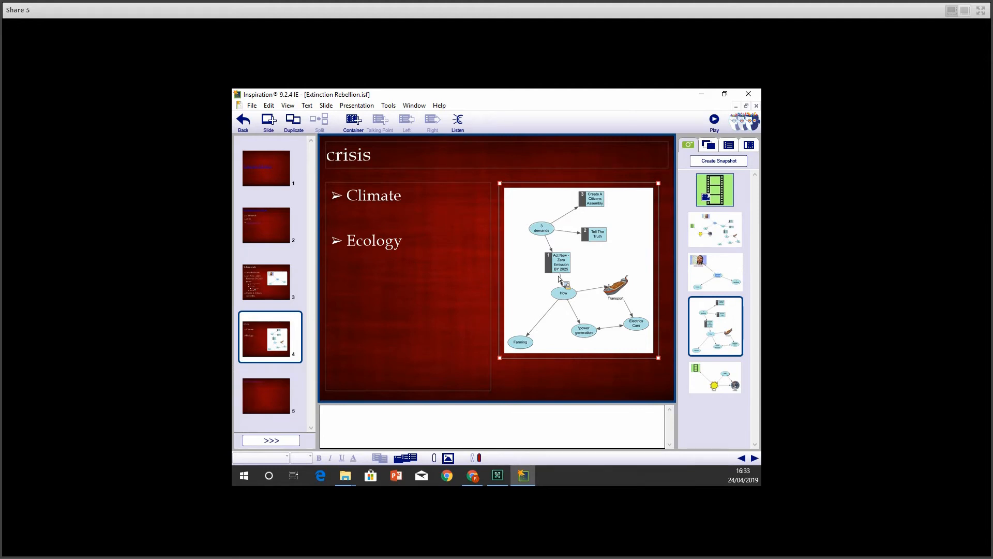
drag(559, 278, 681, 370)
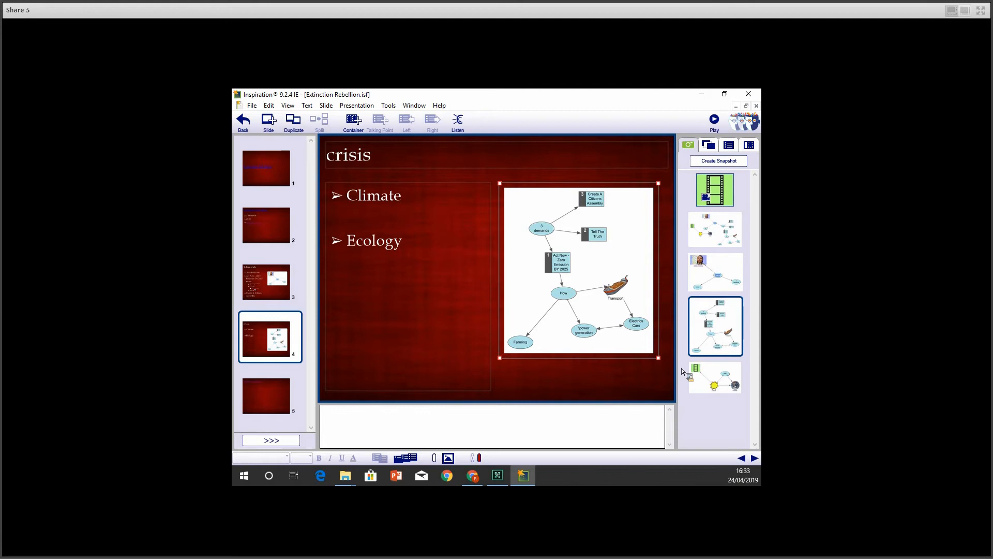